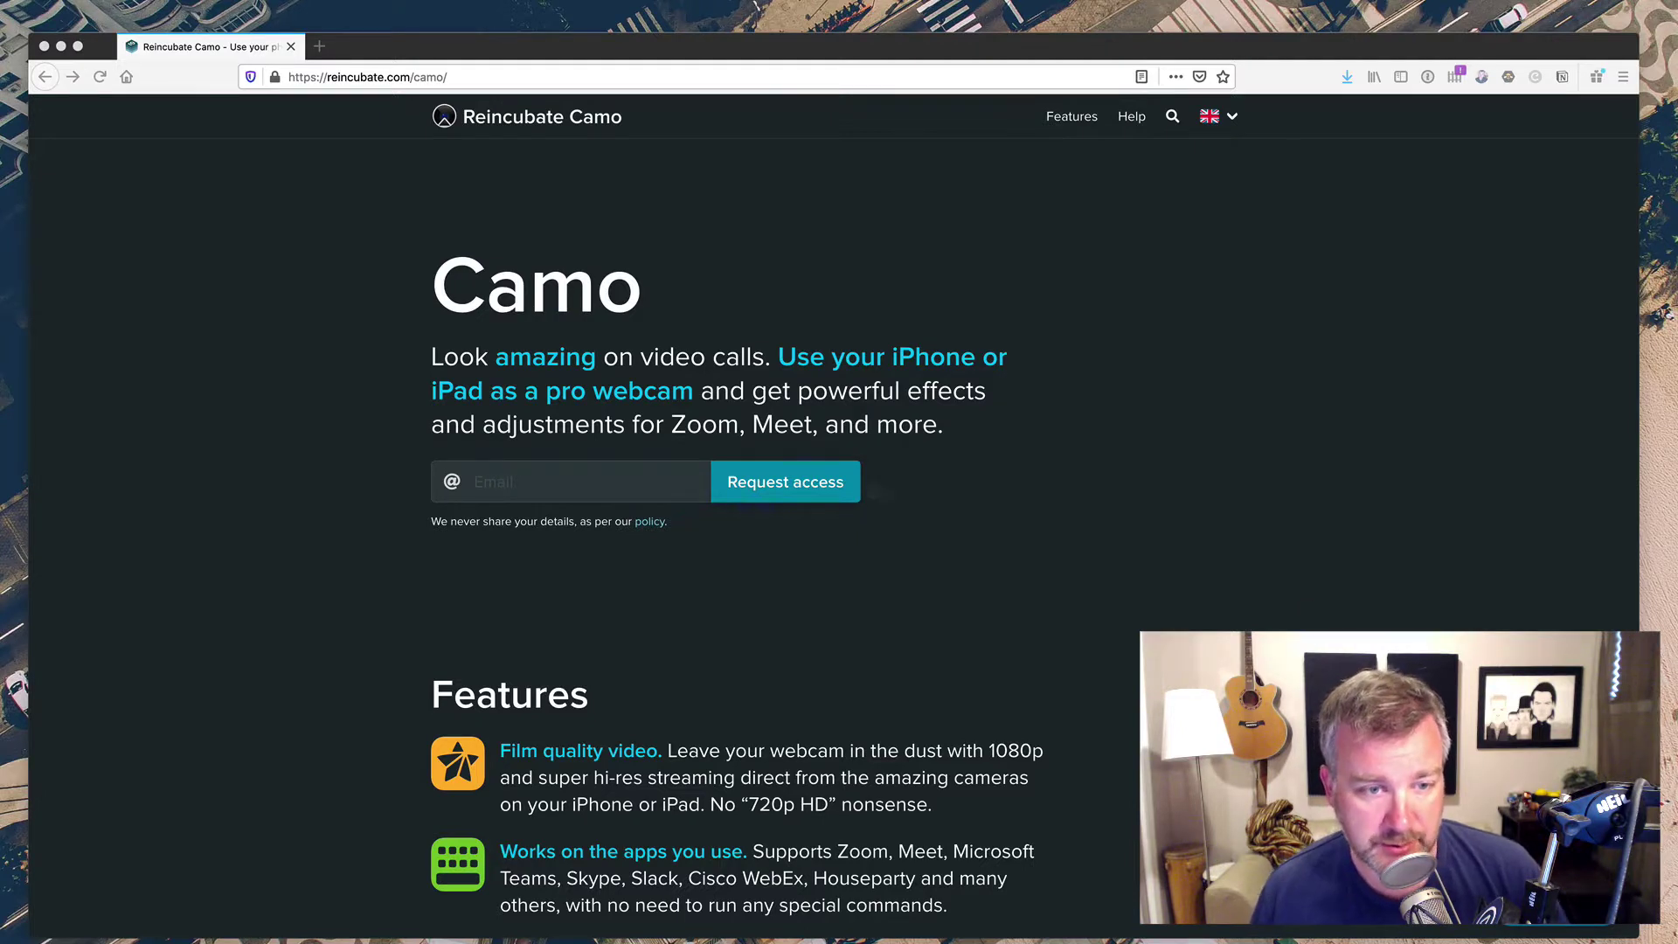
# Step: Scroll the reincubate.com/camo page in Firefox down through its Features list
pyautogui.click(553, 483)
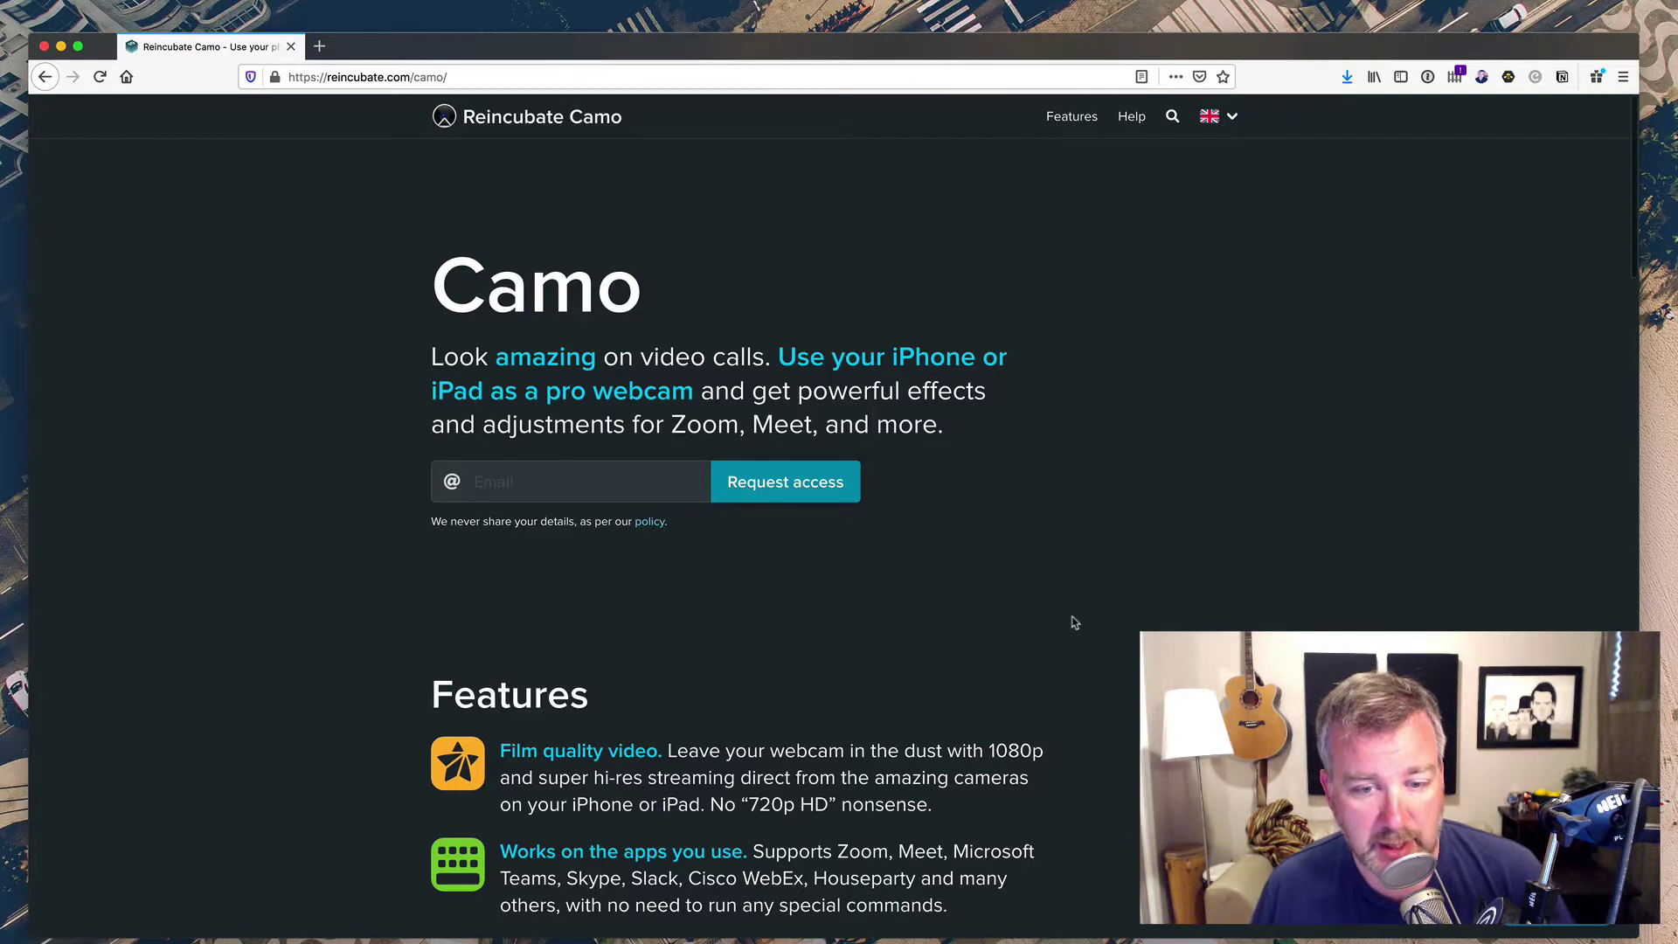
pyautogui.scroll(-6, 1075, 622)
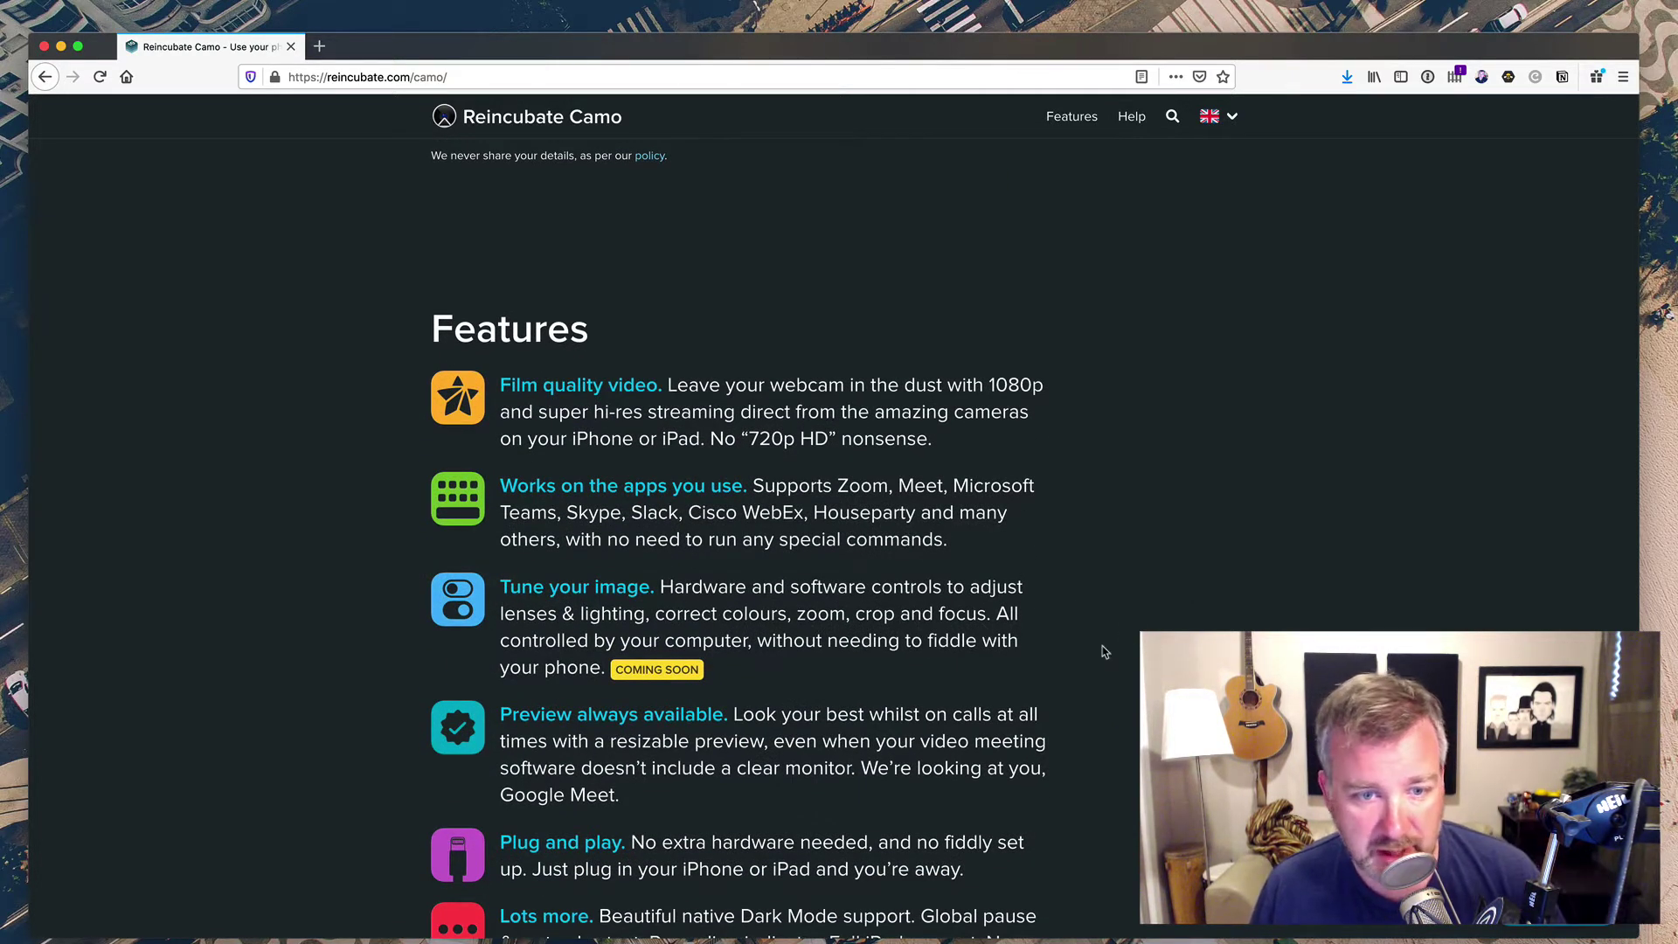
pyautogui.scroll(-3, 1104, 651)
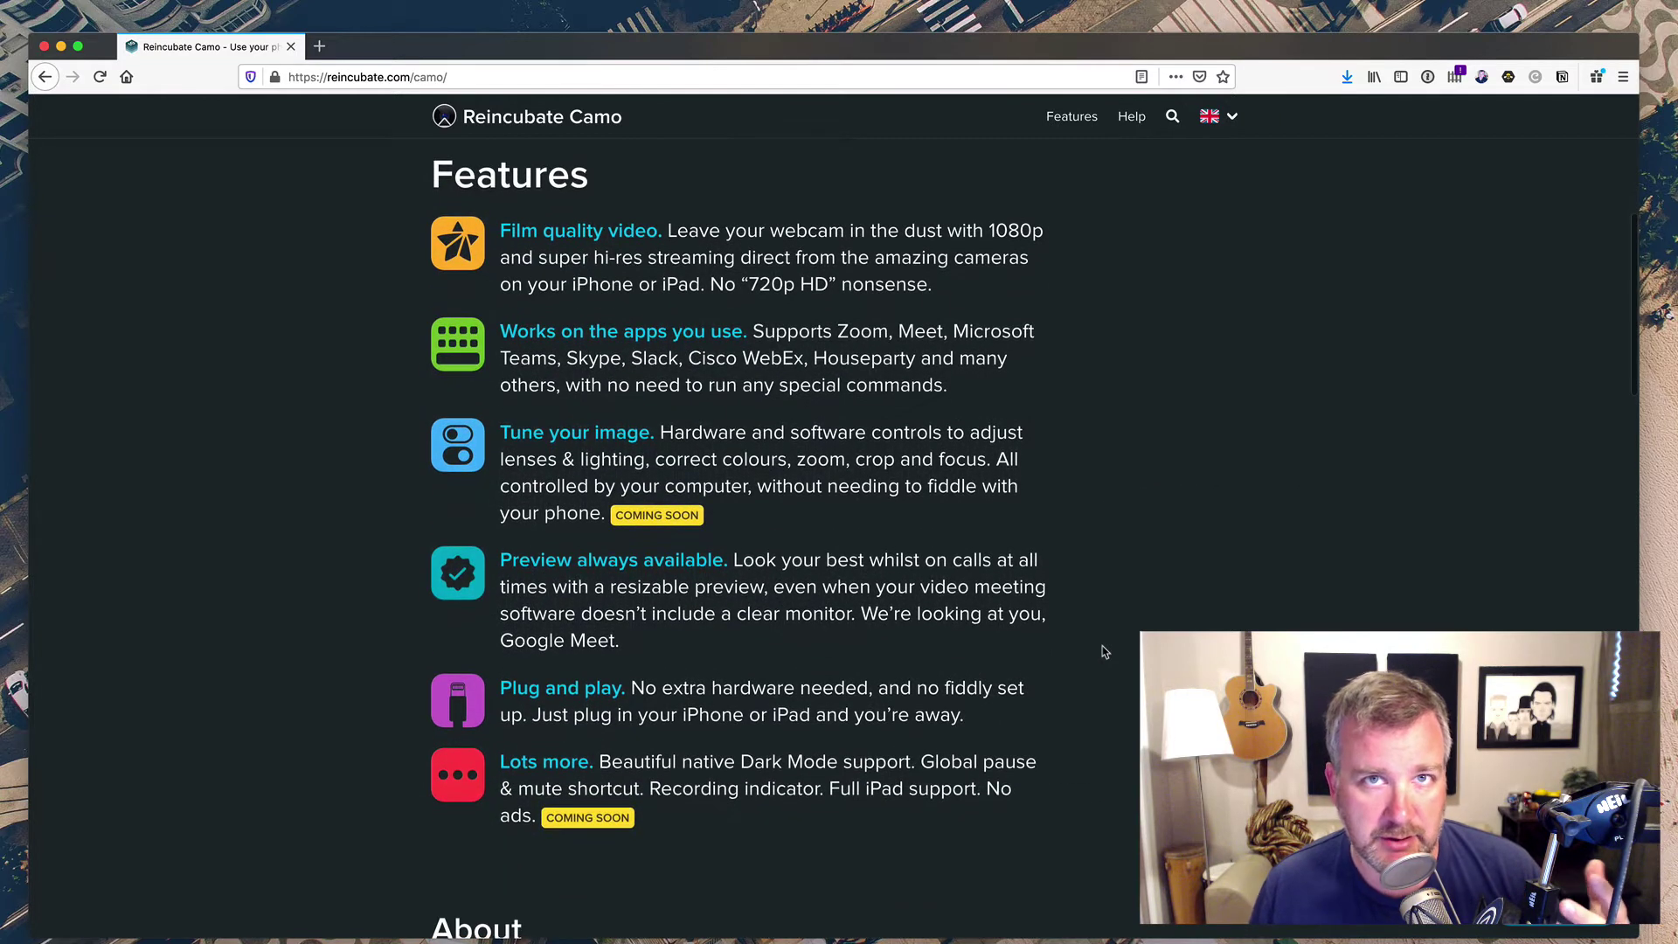
pyautogui.scroll(-2, 1076, 649)
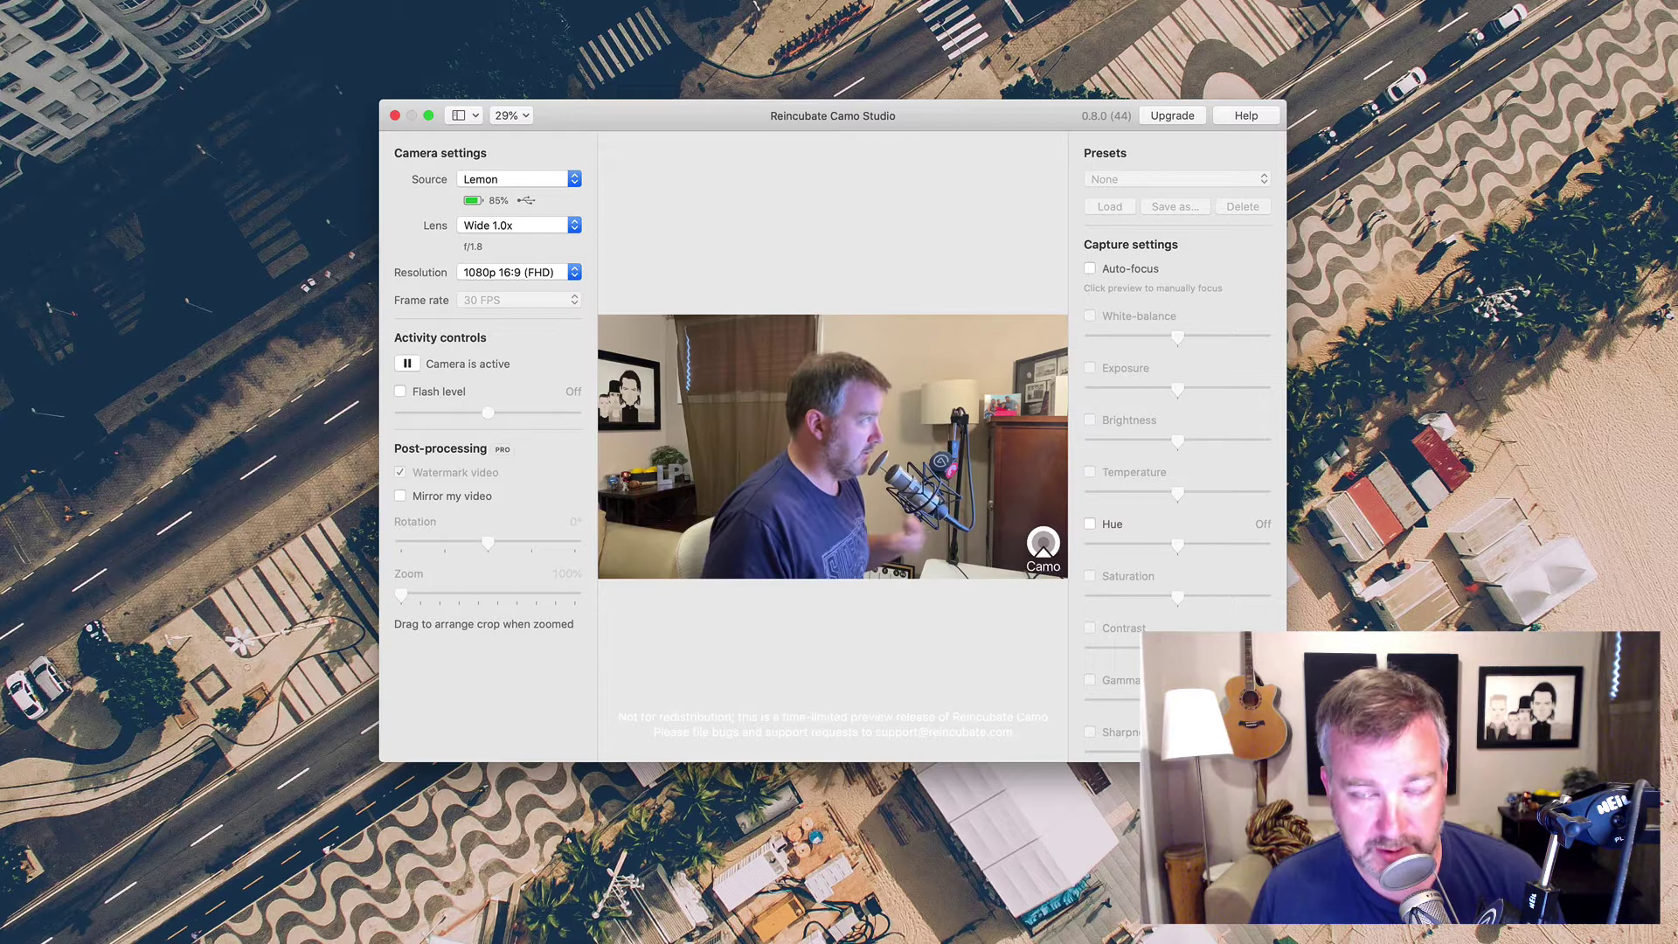
# Step: Toggle Hue on and off and check the camera sources, keeping Lemon as the source
pyautogui.click(1091, 525)
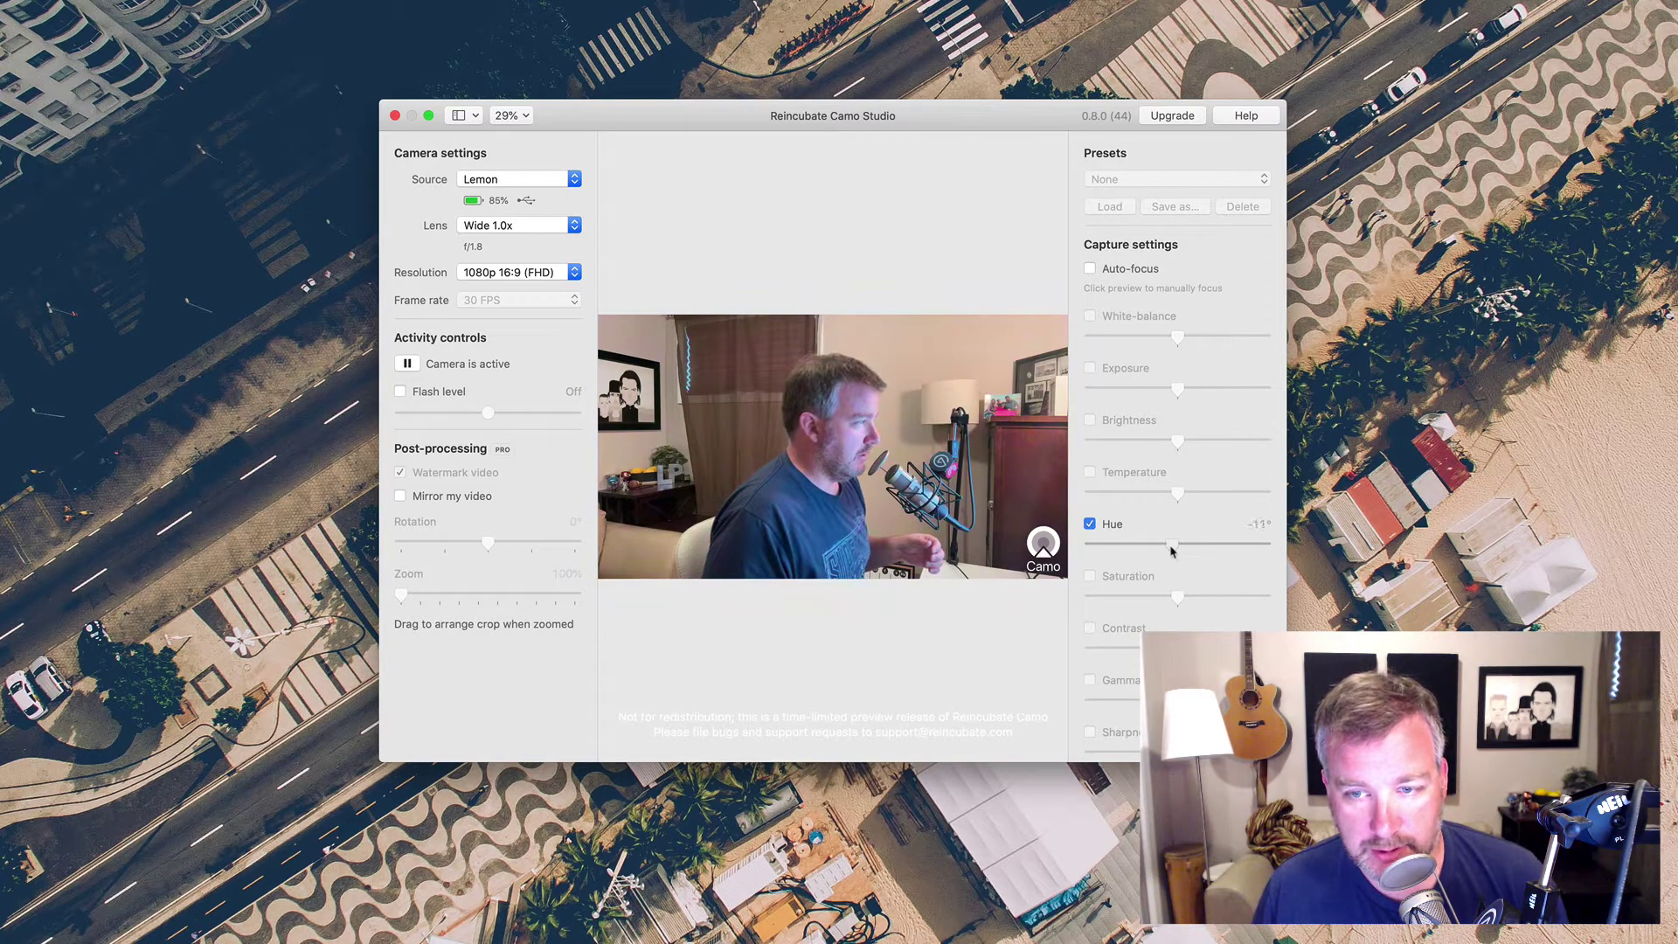
pyautogui.click(1111, 524)
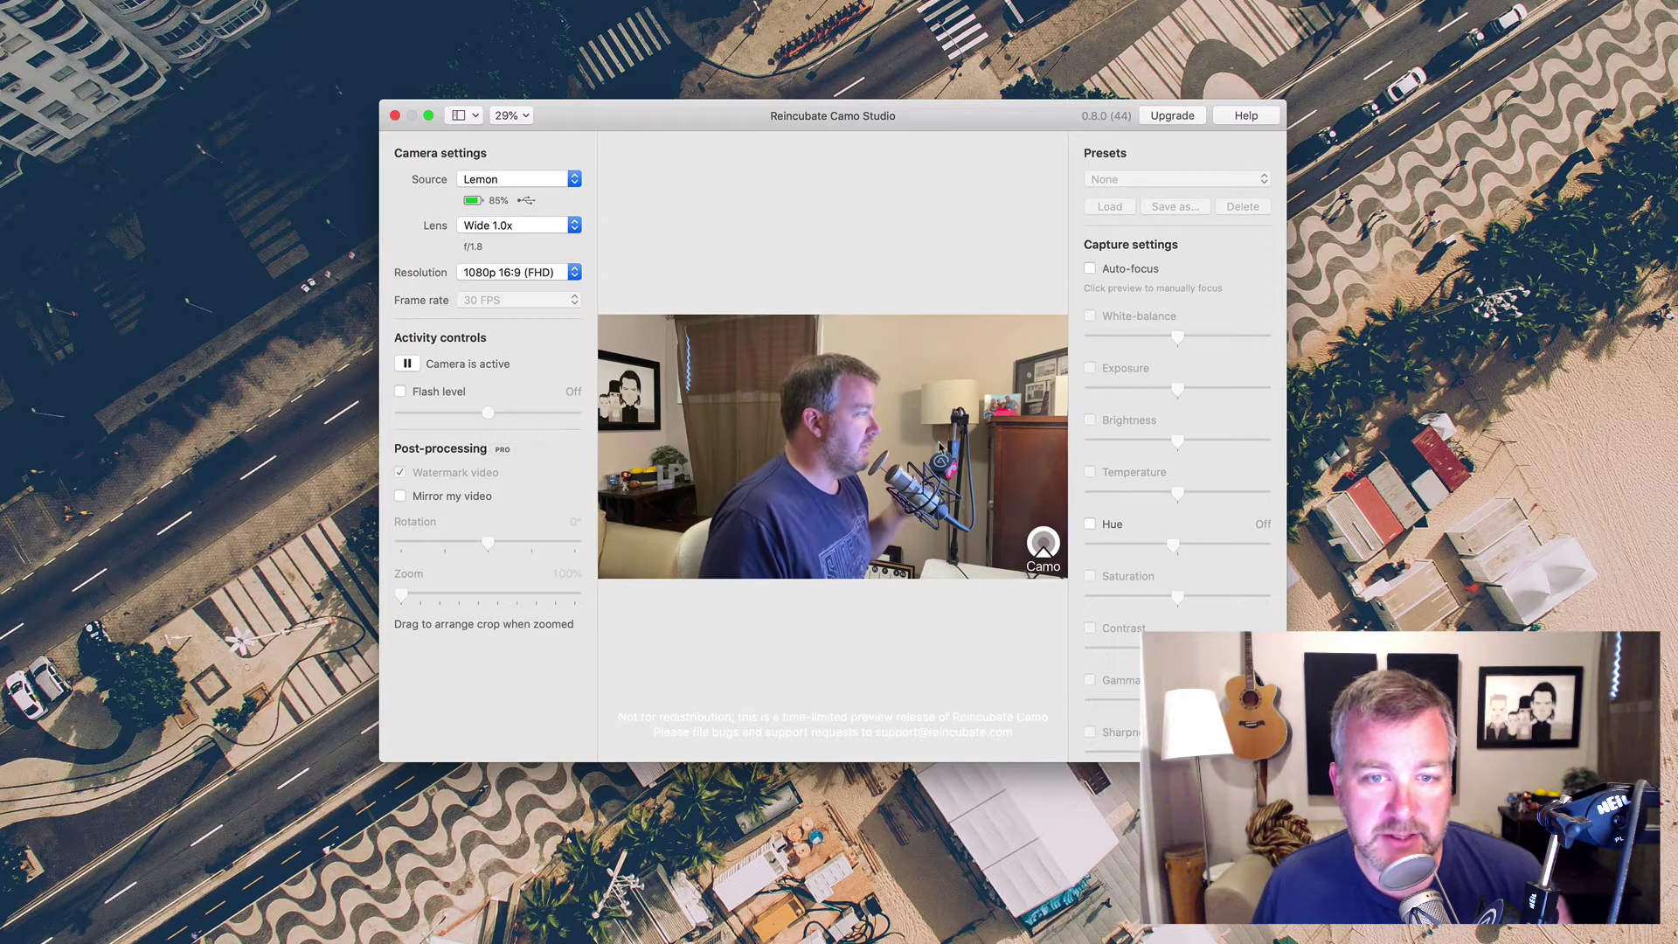
pyautogui.click(532, 182)
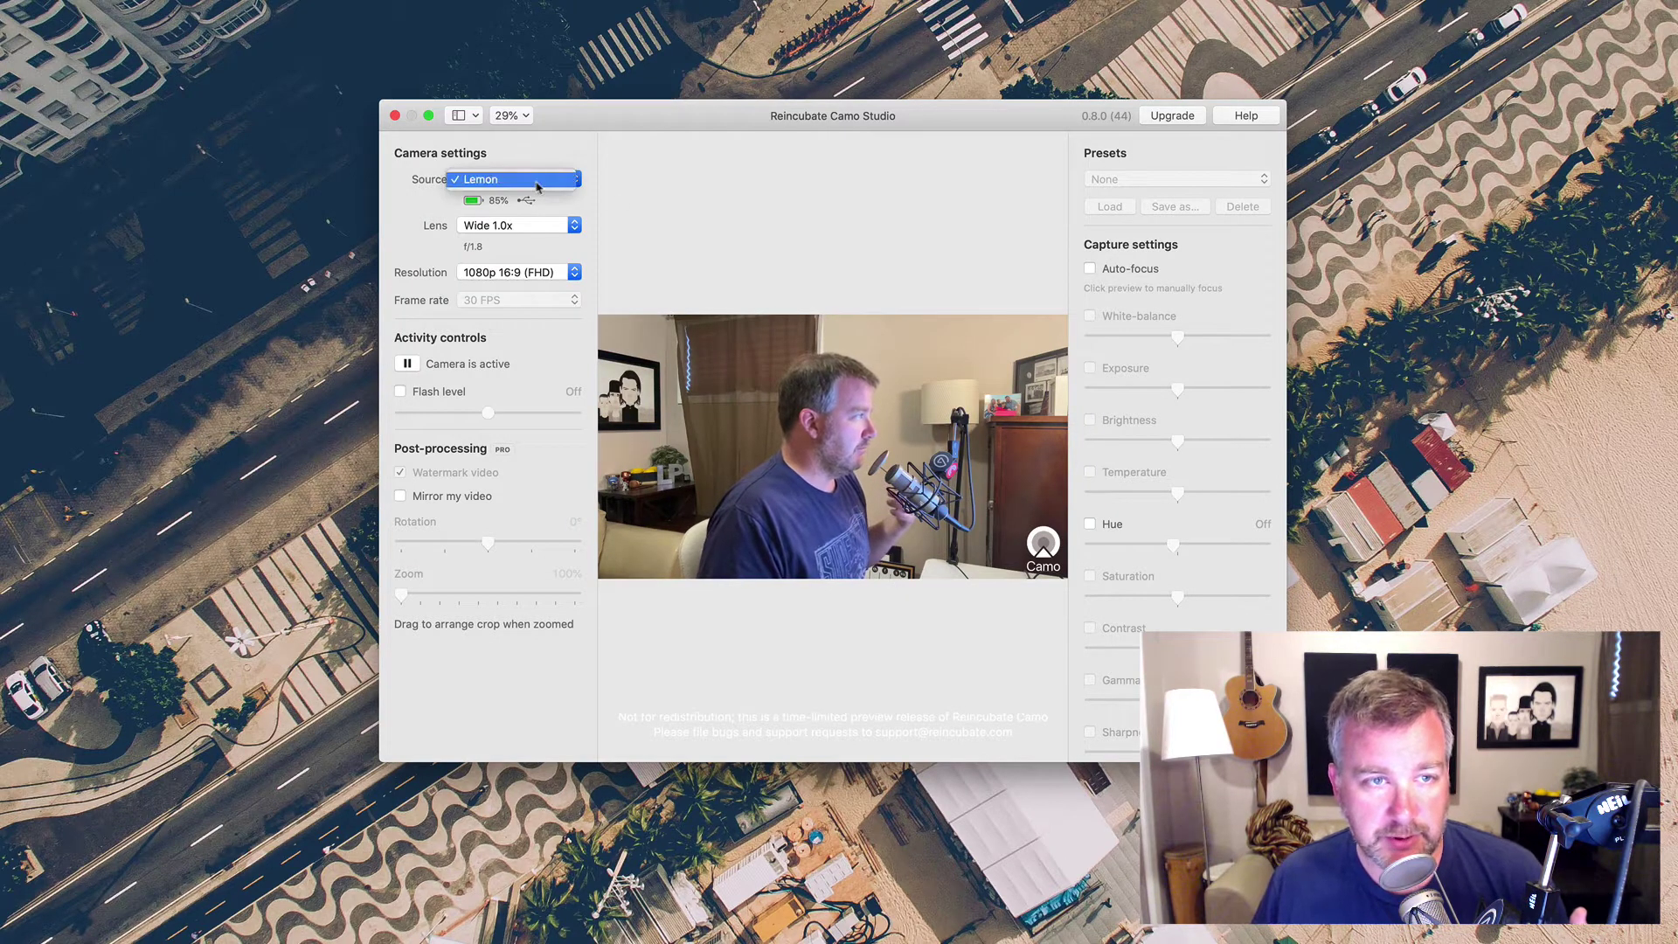
pyautogui.click(609, 190)
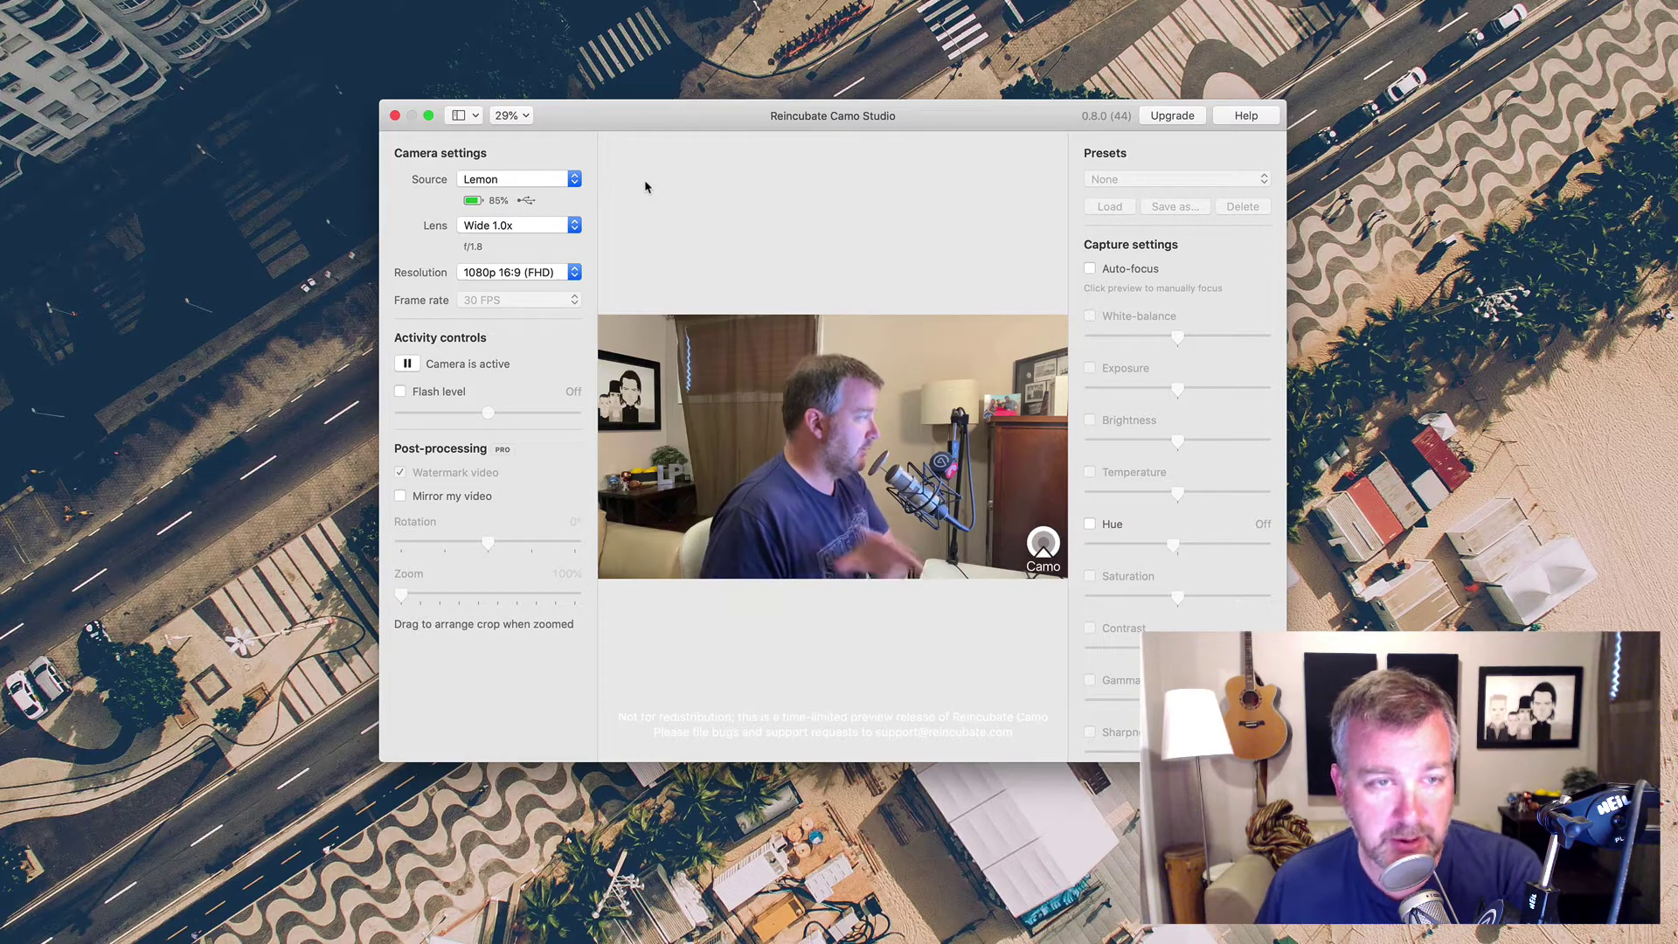
pyautogui.click(561, 178)
pyautogui.click(661, 183)
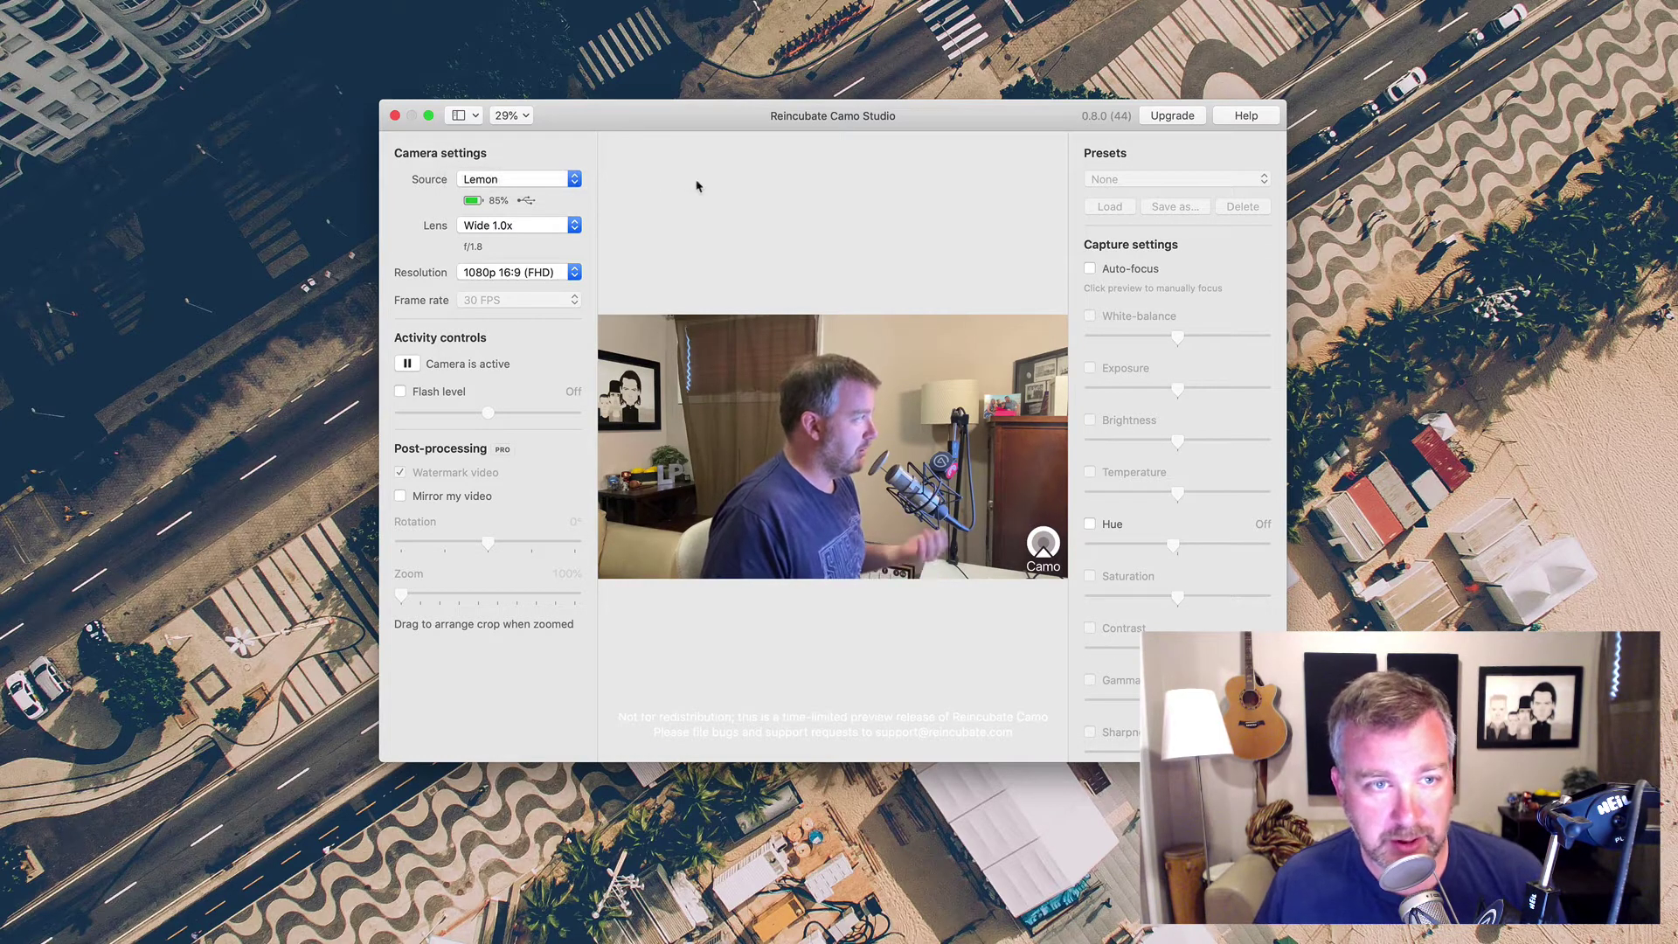
# Step: Switch the lens to Ultra Wide 0.5x, then Selfie 1.0x, then back to Wide 1.0x
pyautogui.click(572, 224)
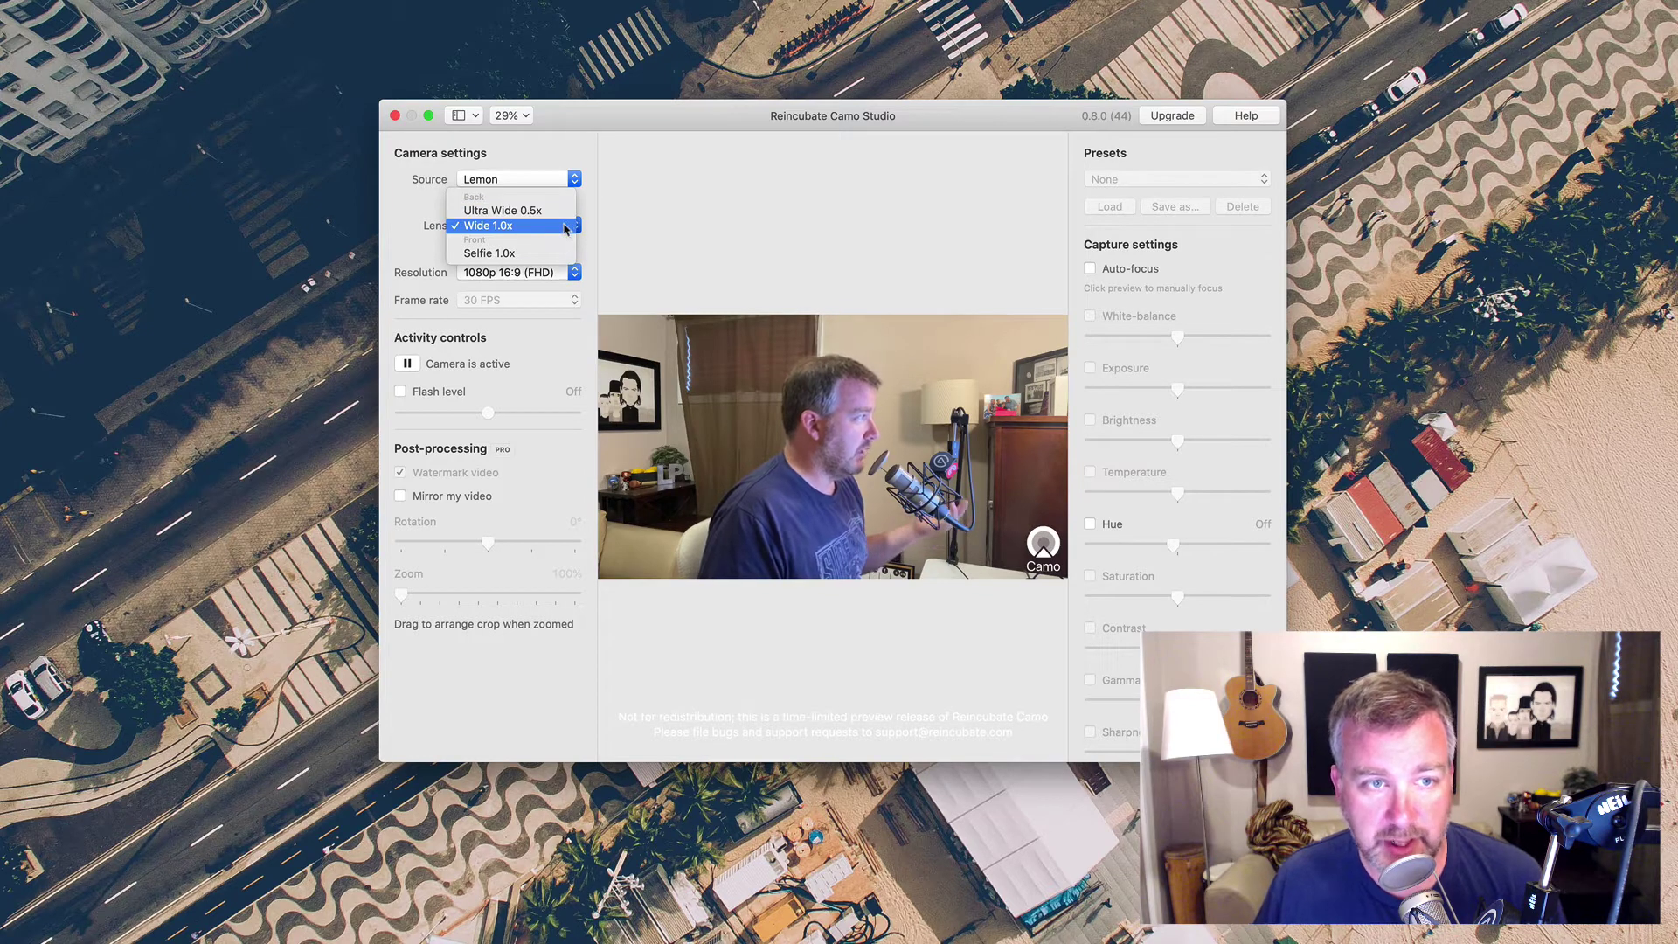
pyautogui.click(542, 211)
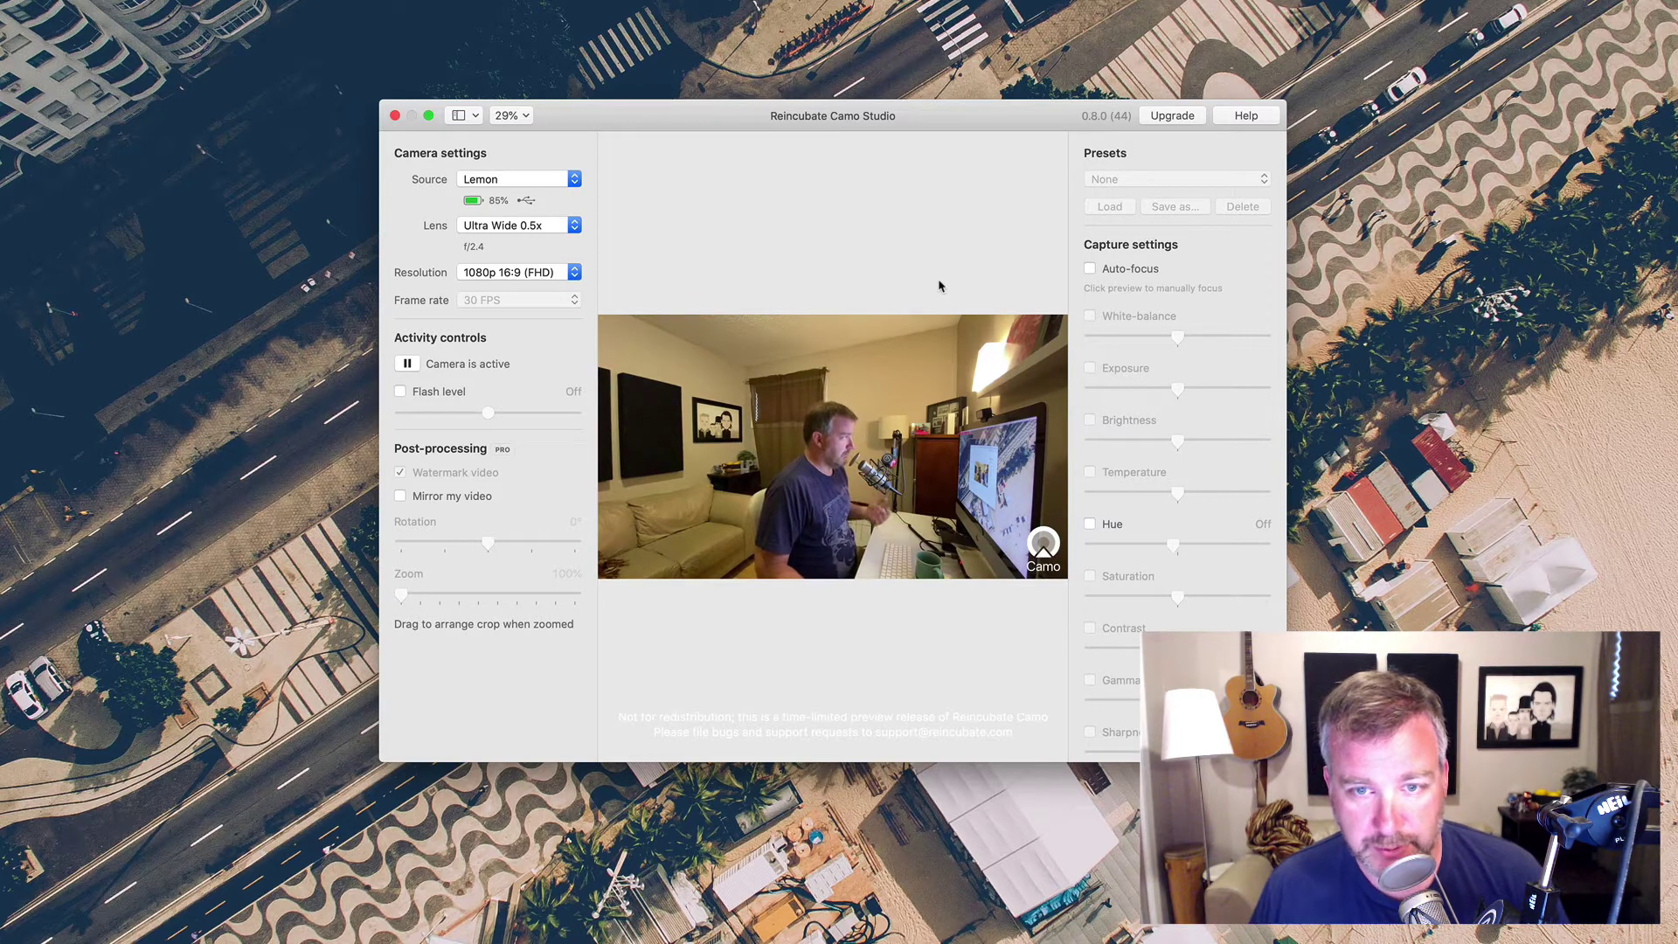
pyautogui.click(518, 225)
pyautogui.click(510, 271)
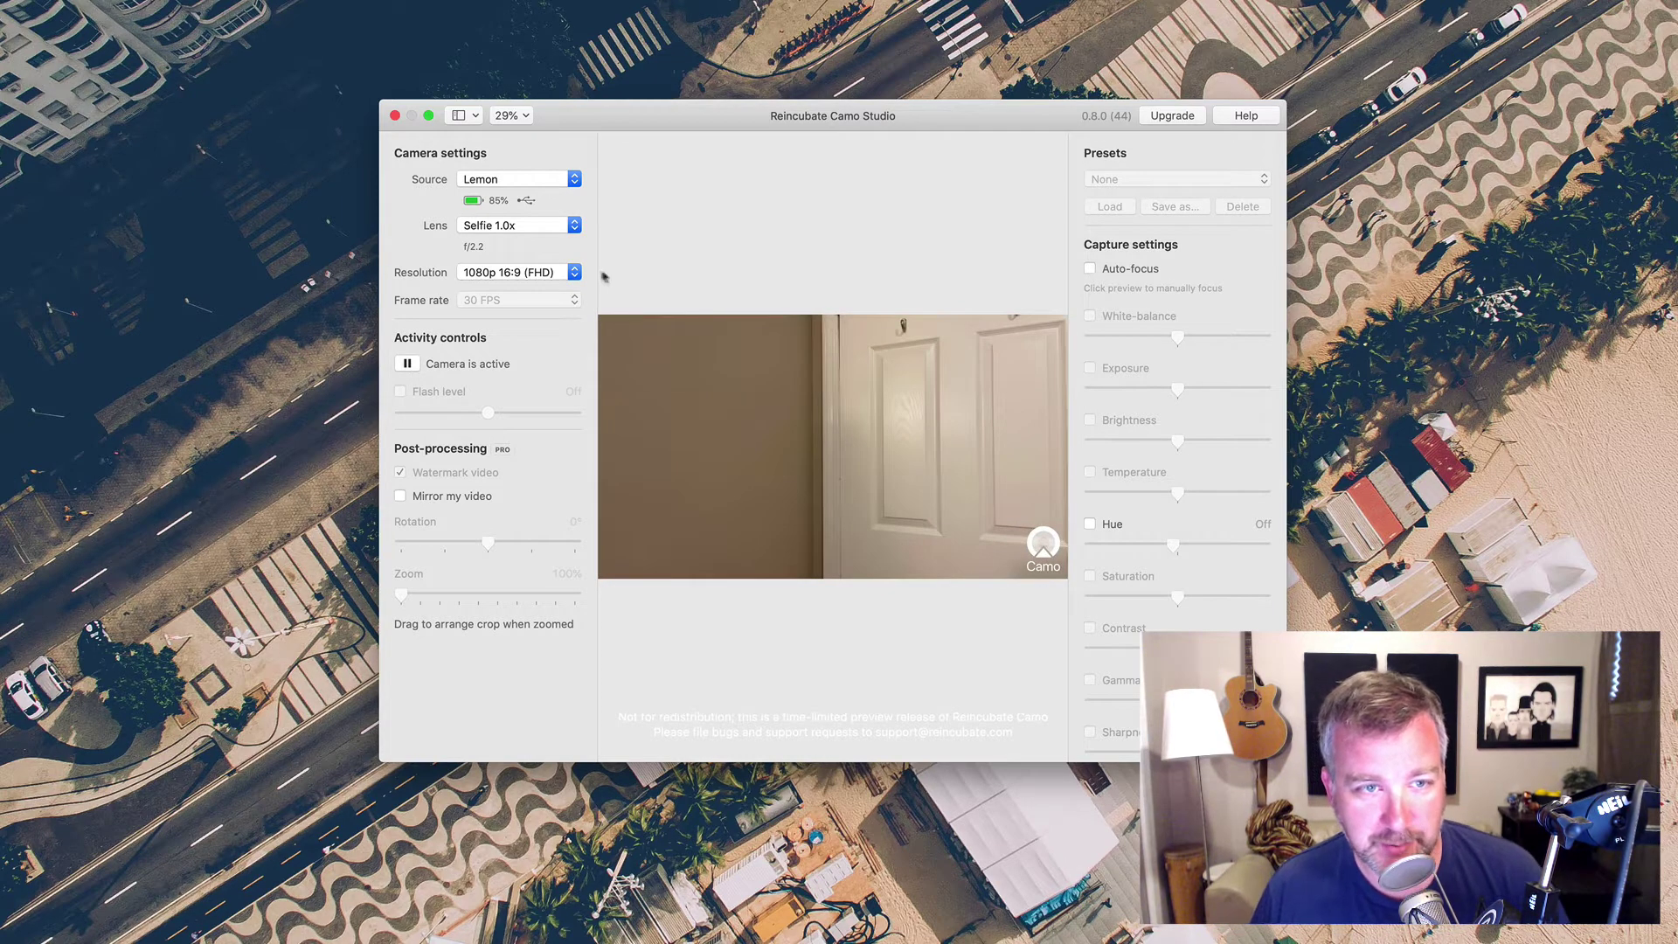
pyautogui.click(554, 229)
pyautogui.click(542, 202)
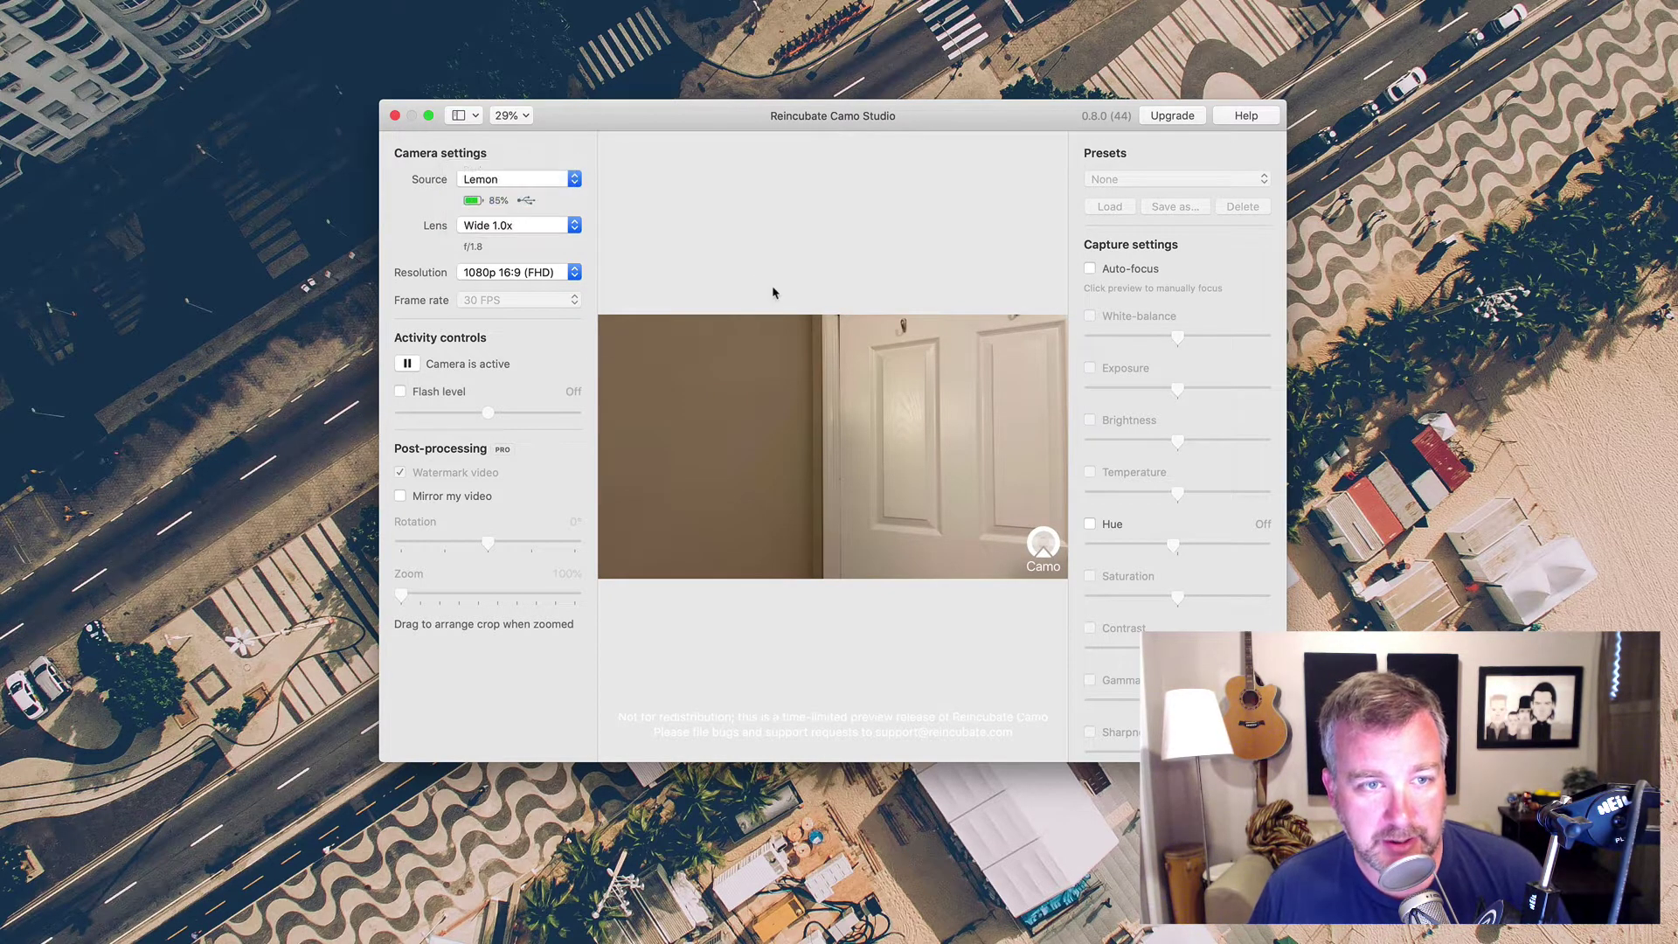
pyautogui.click(525, 272)
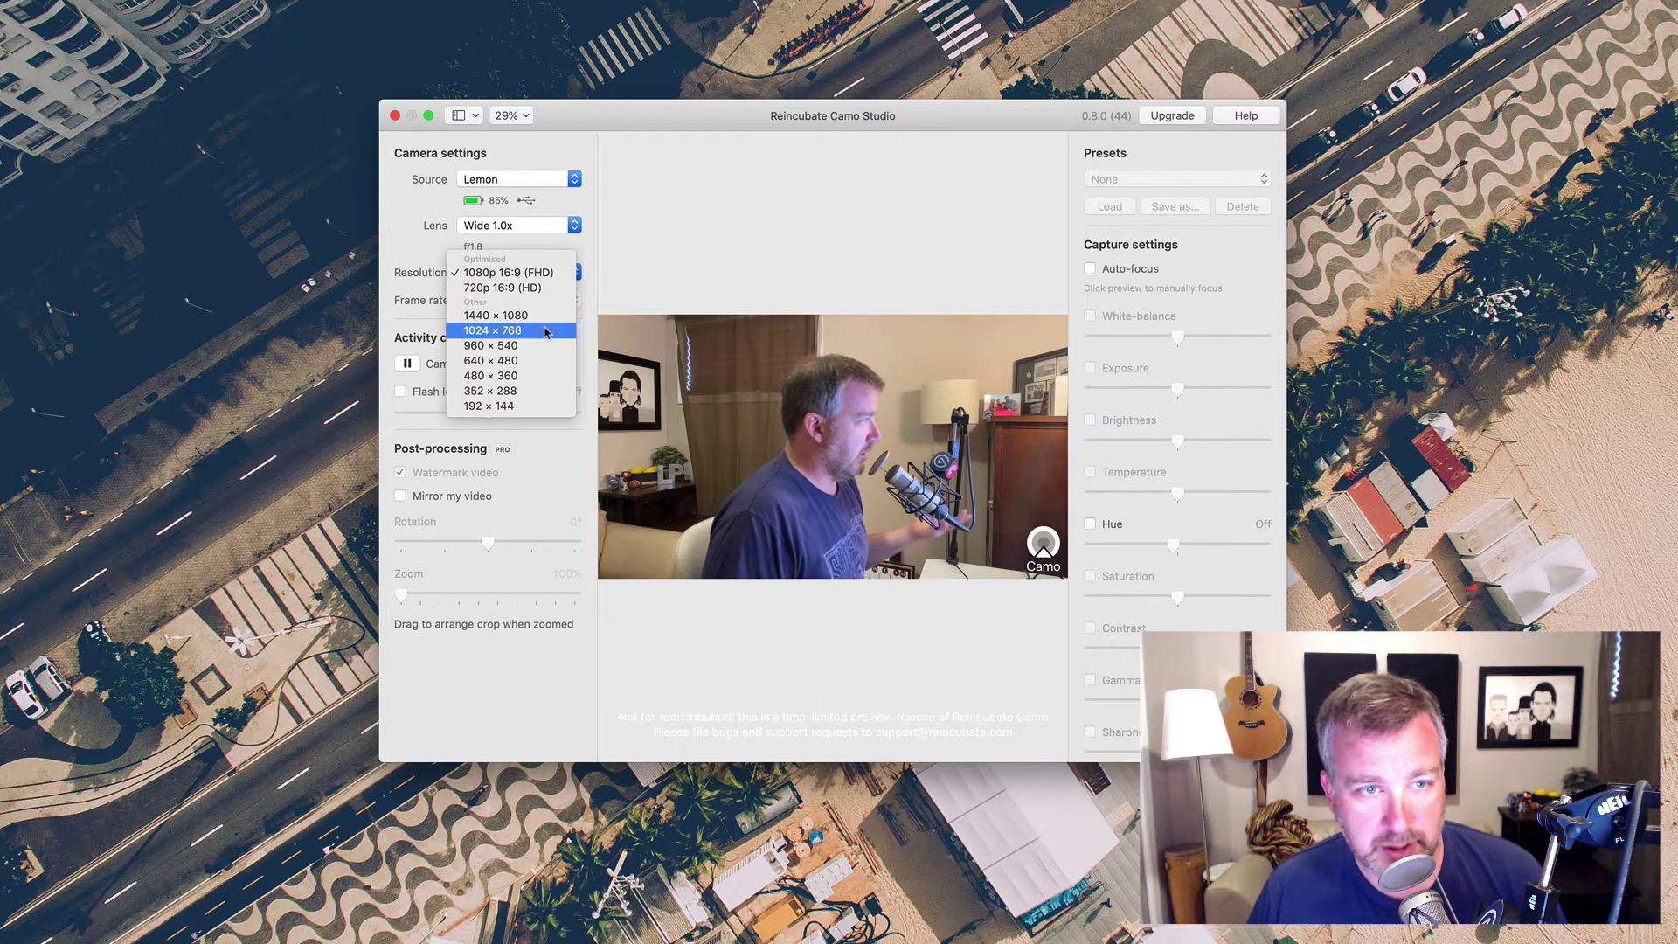
# Step: Set resolution to 480 × 360, then 192 × 144, then back to 1080p 16:9 (FHD)
pyautogui.click(541, 376)
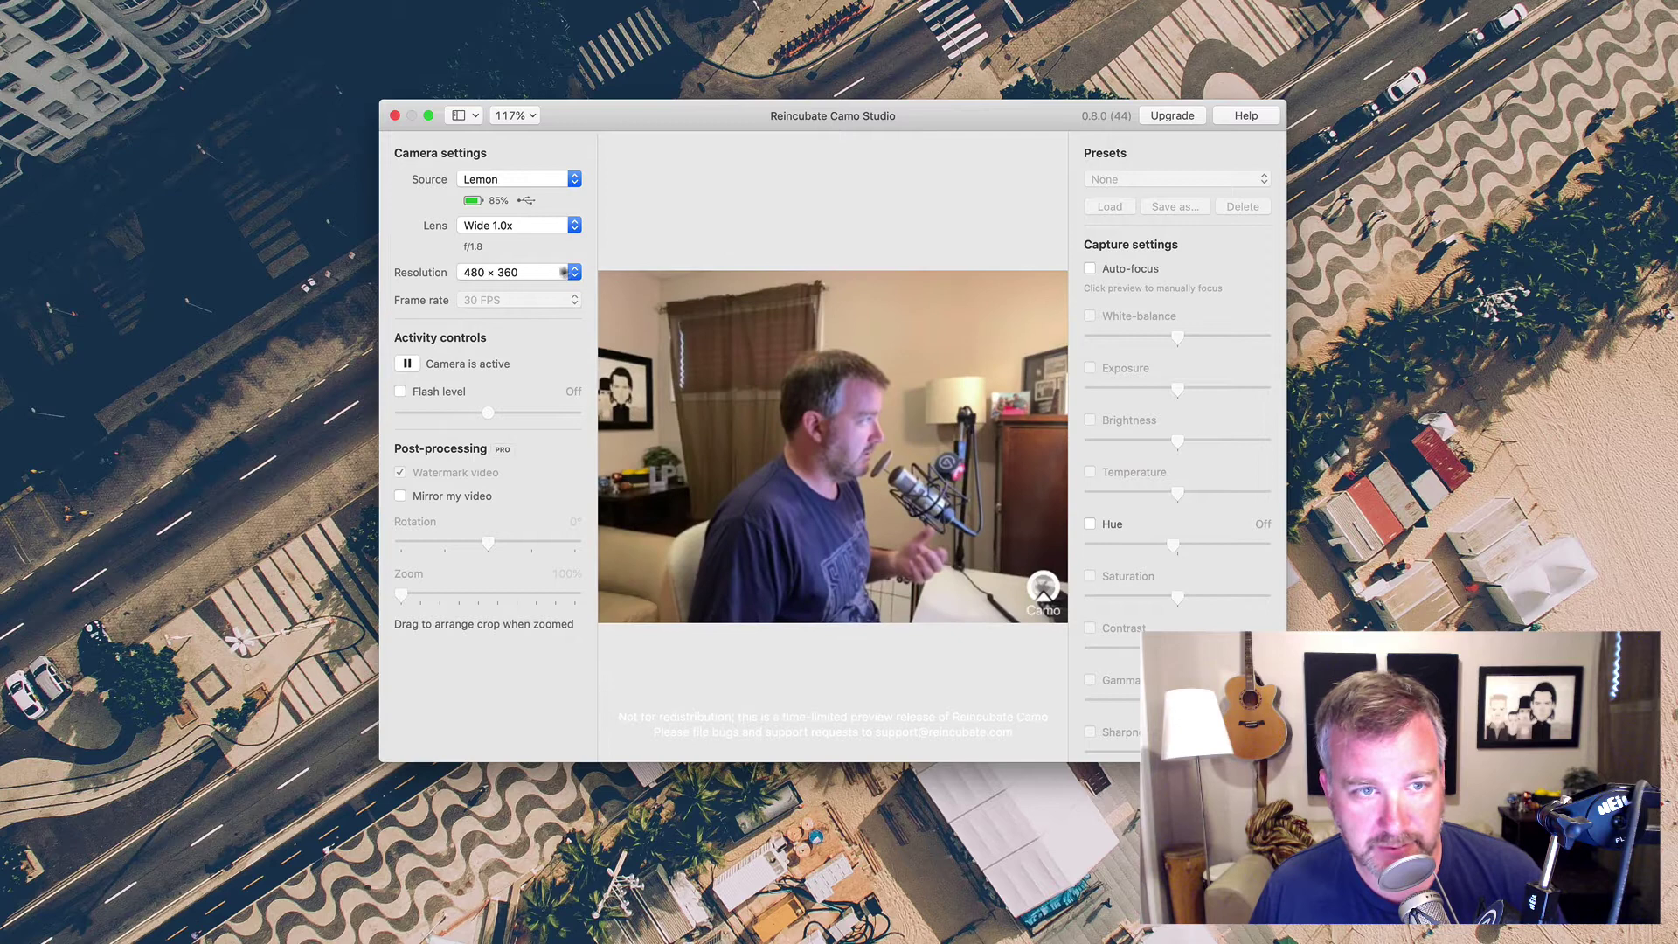
pyautogui.click(564, 272)
pyautogui.click(537, 293)
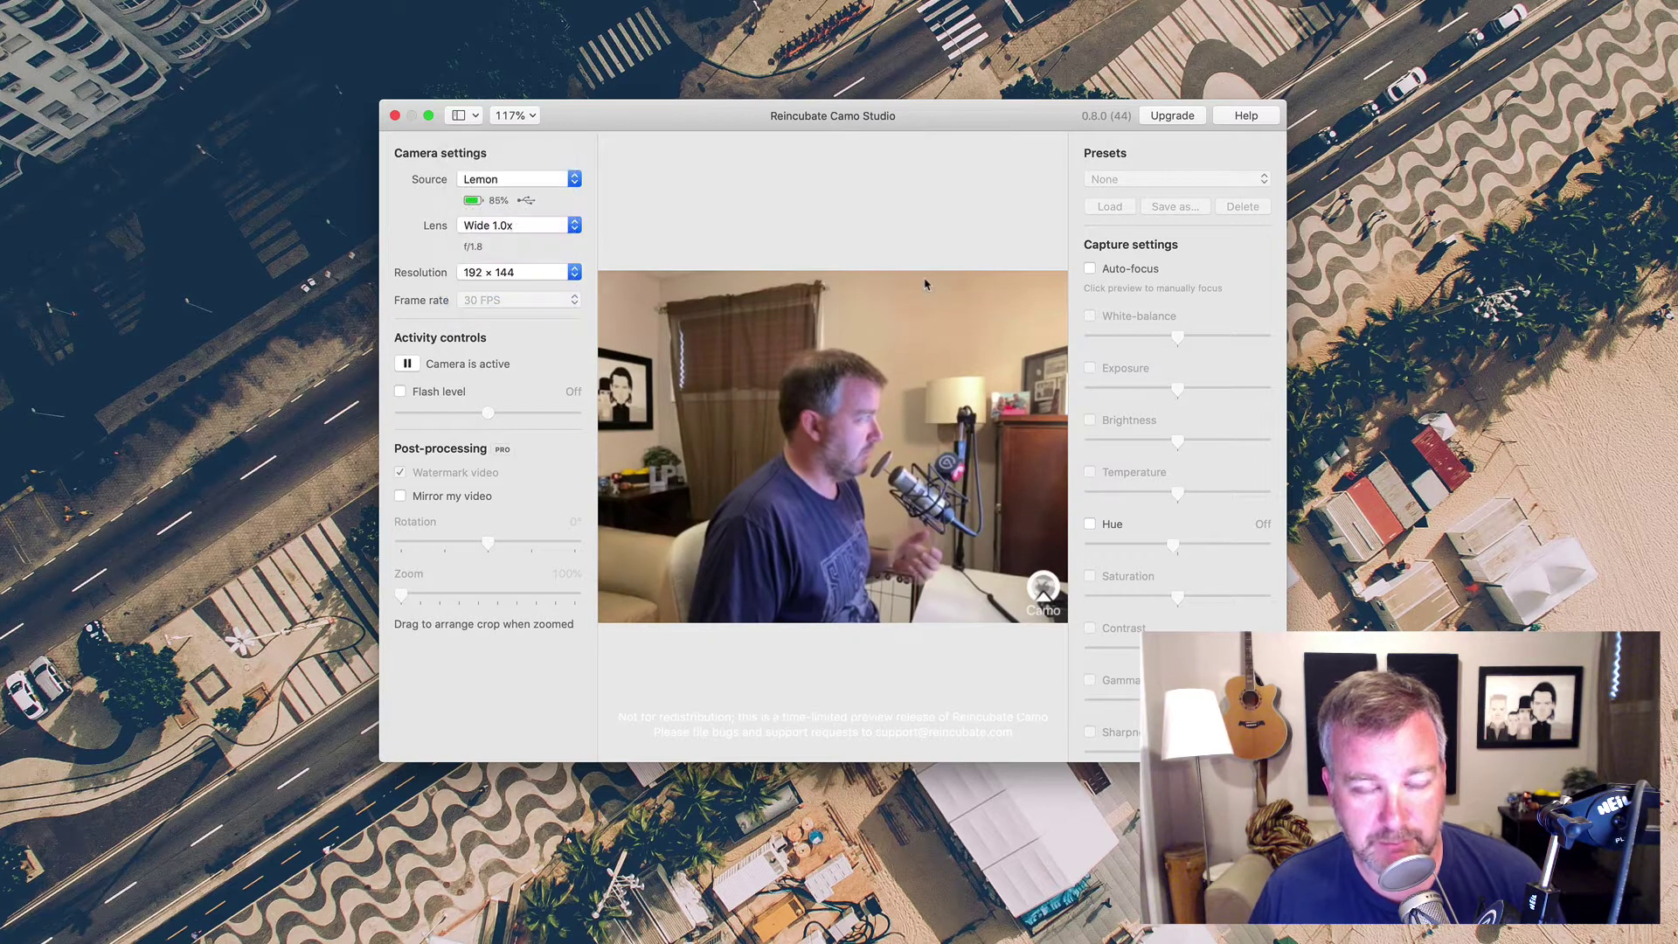
pyautogui.click(551, 276)
pyautogui.click(539, 140)
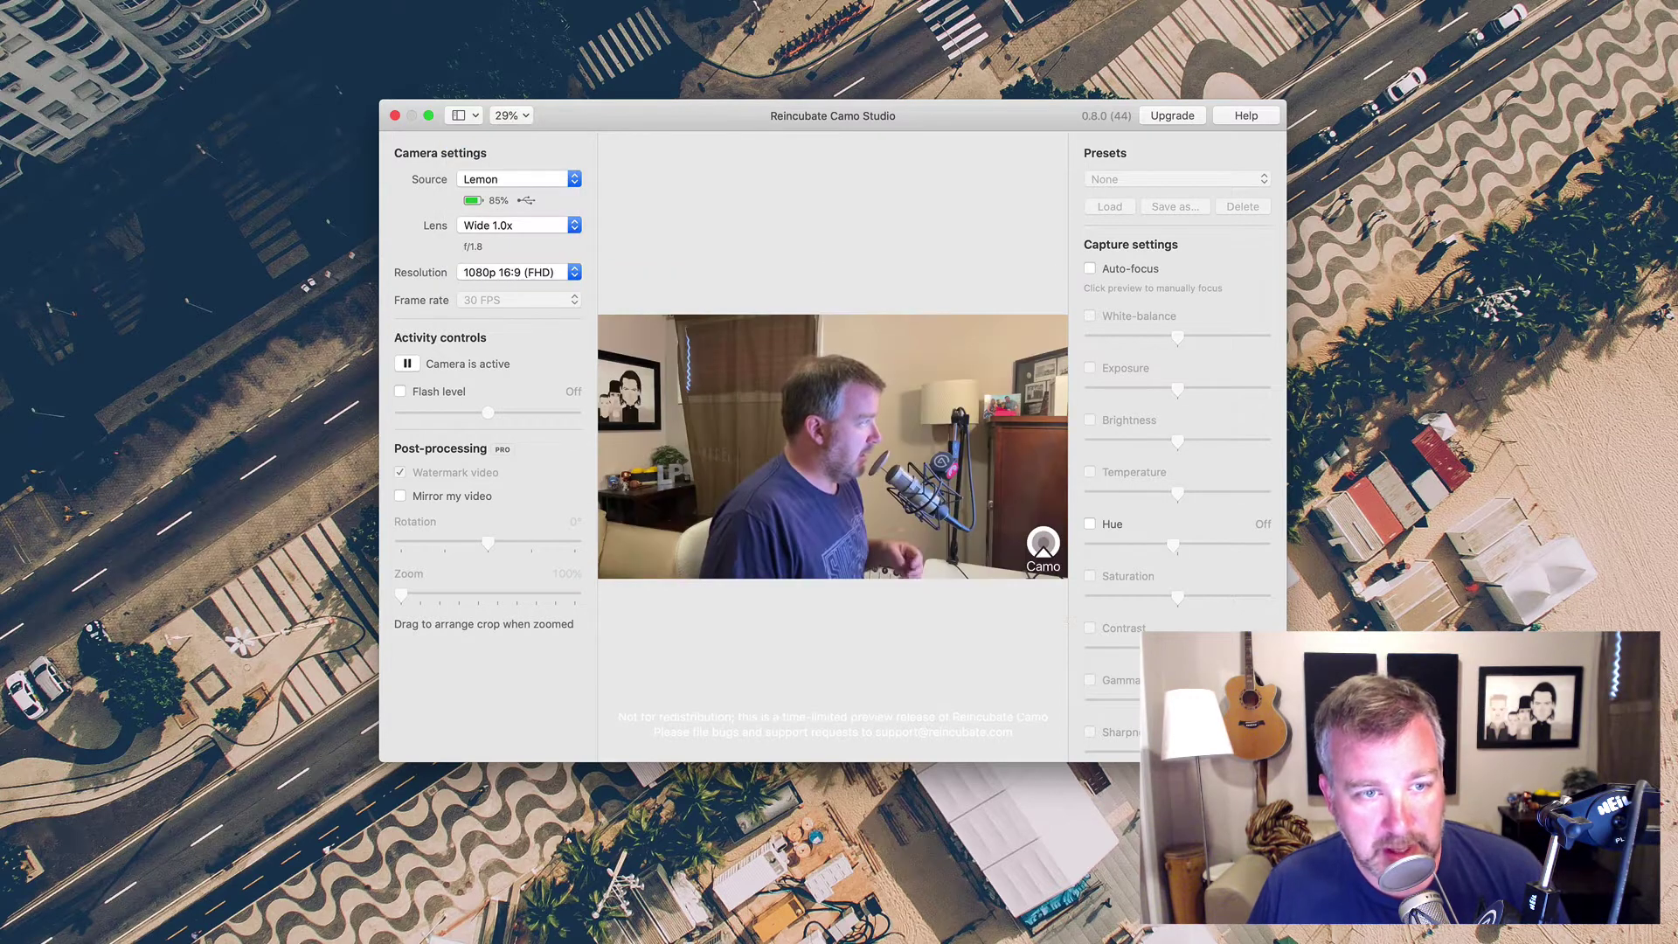
# Step: Pause and resume the camera feed, then enable Auto-focus
pyautogui.click(408, 366)
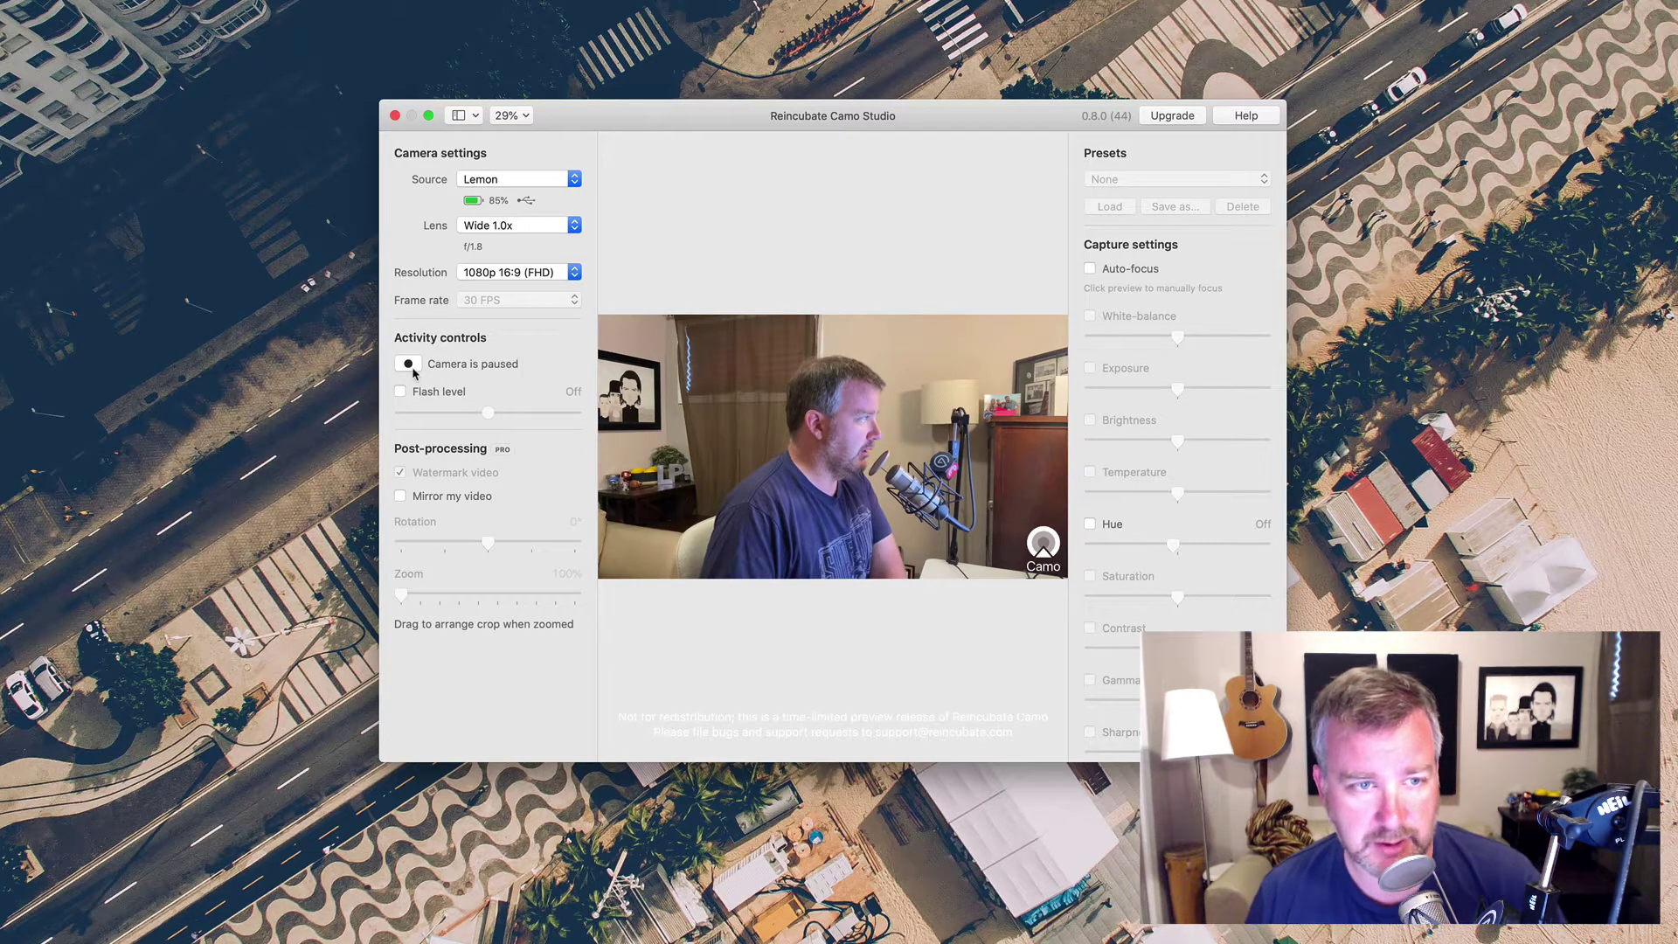
pyautogui.click(409, 365)
pyautogui.click(1090, 268)
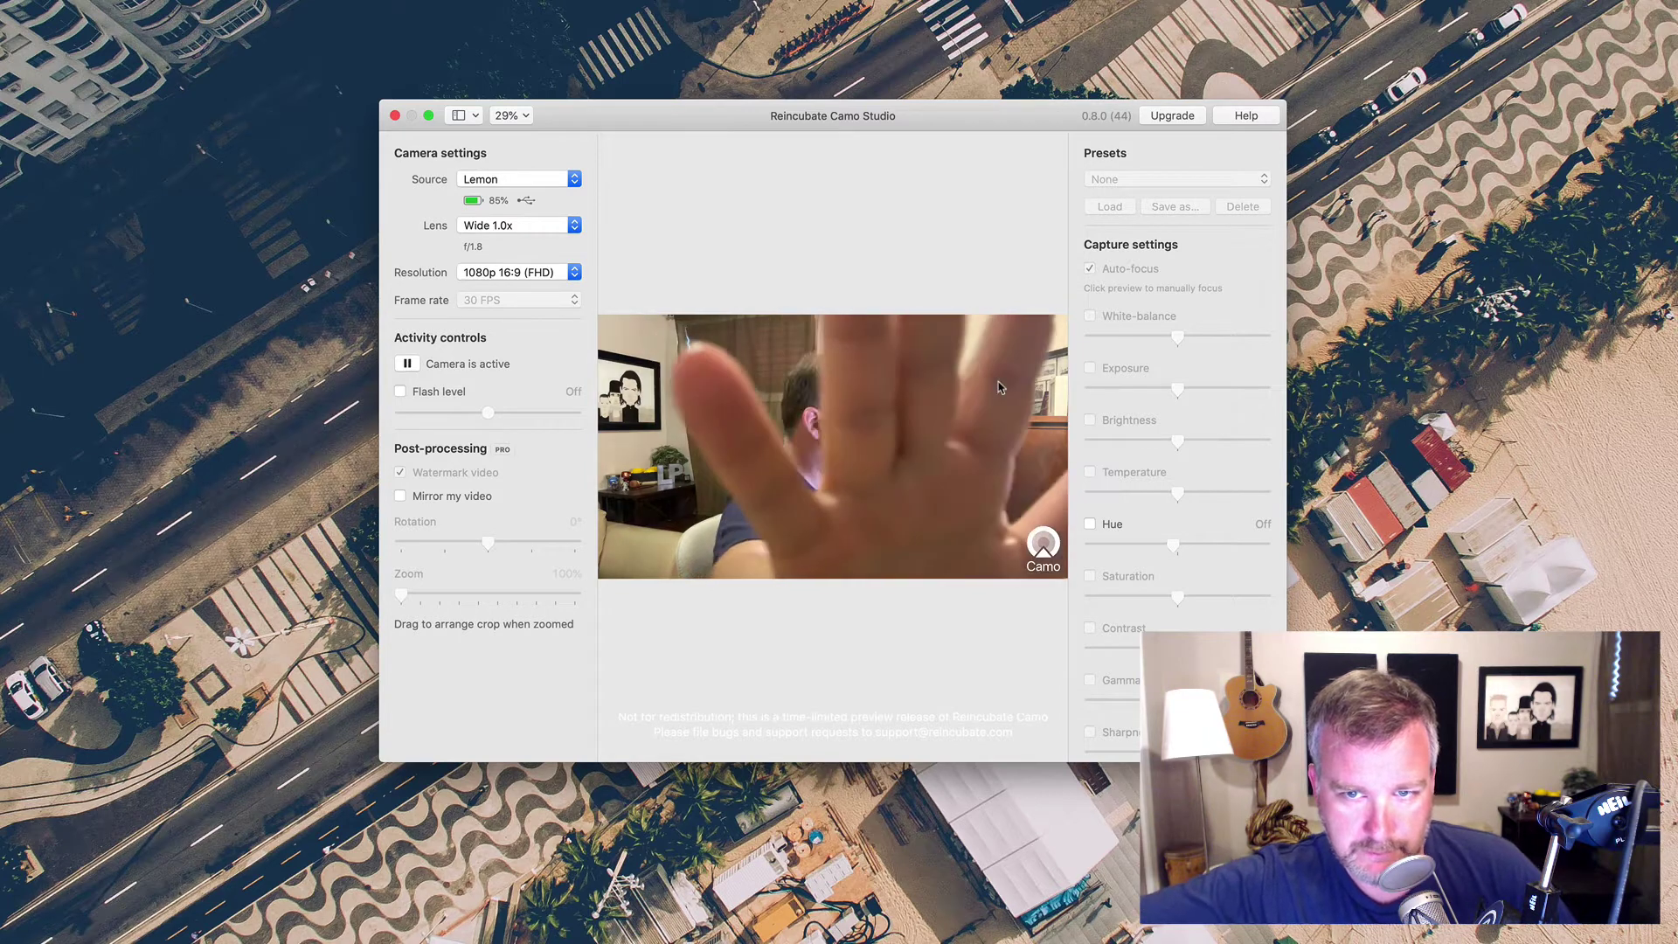
pyautogui.click(1093, 271)
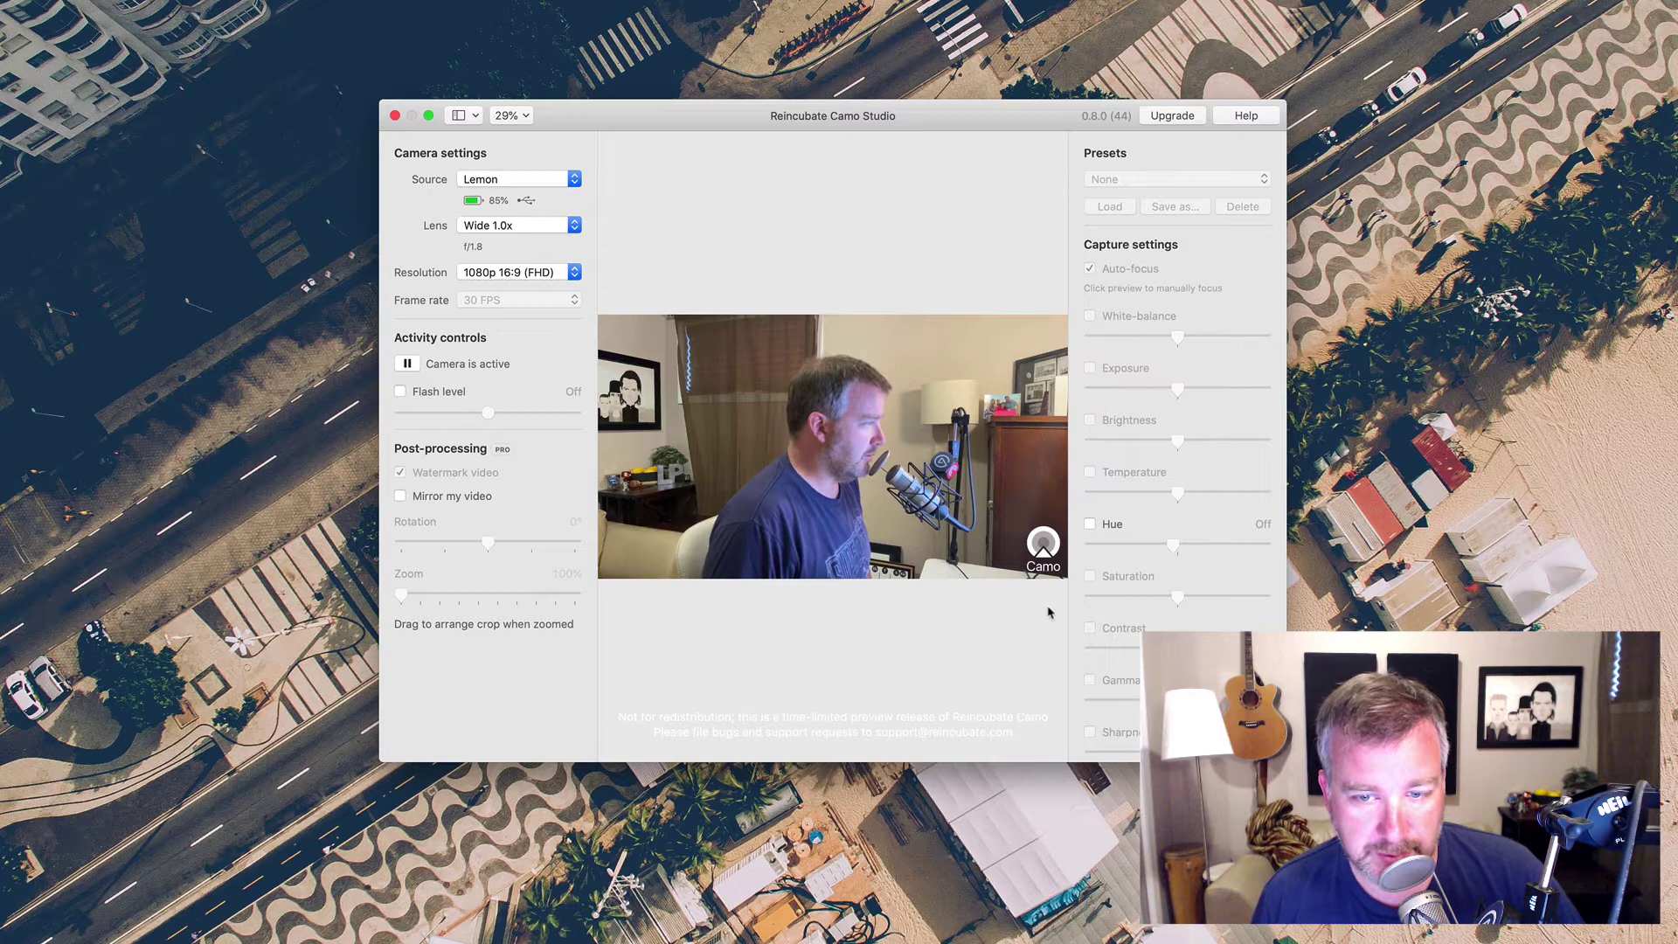
# Step: Turn Mirror my video on and then back off
pyautogui.scroll(-3, 1097, 662)
pyautogui.scroll(3, 1098, 662)
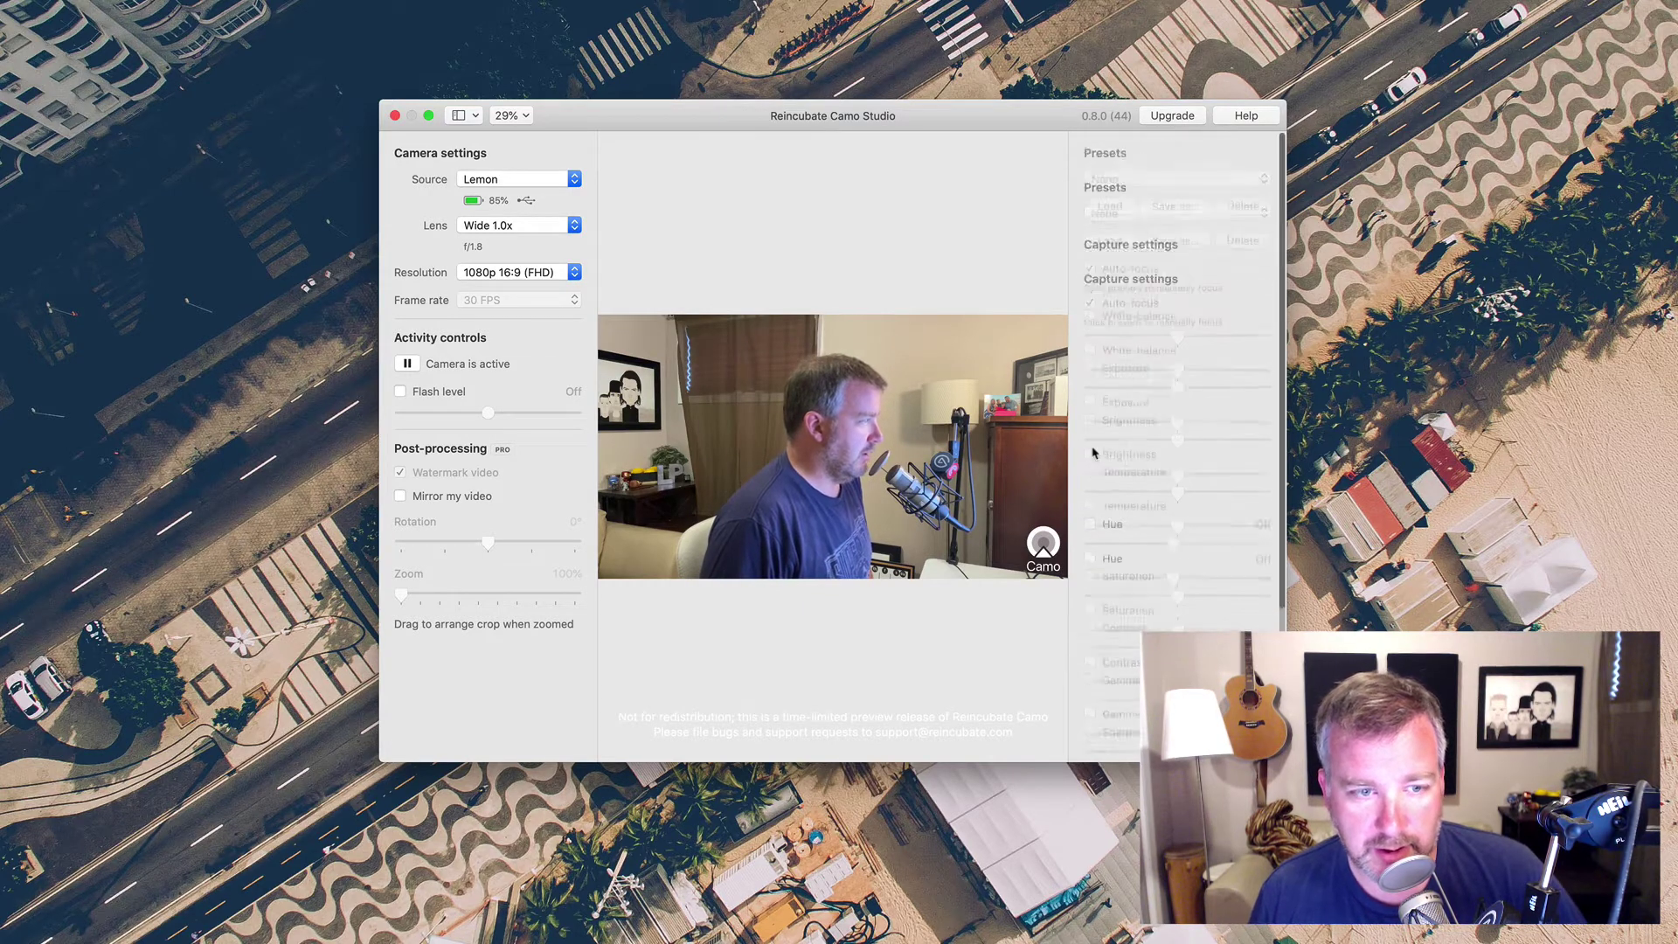
pyautogui.click(400, 497)
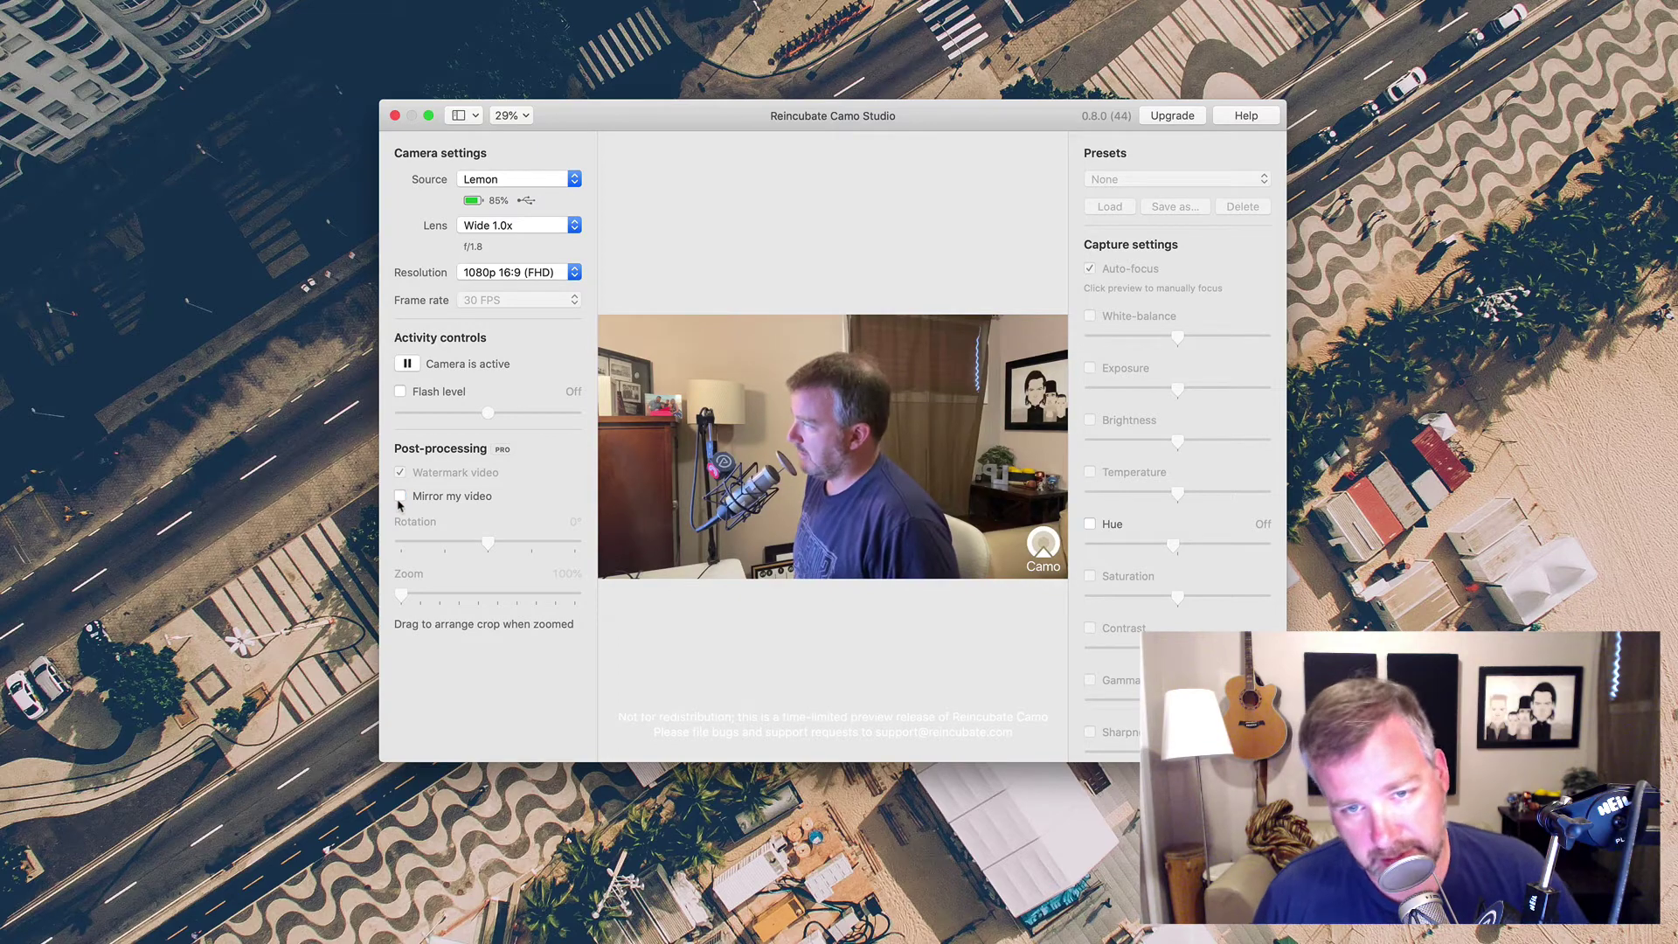
pyautogui.click(399, 501)
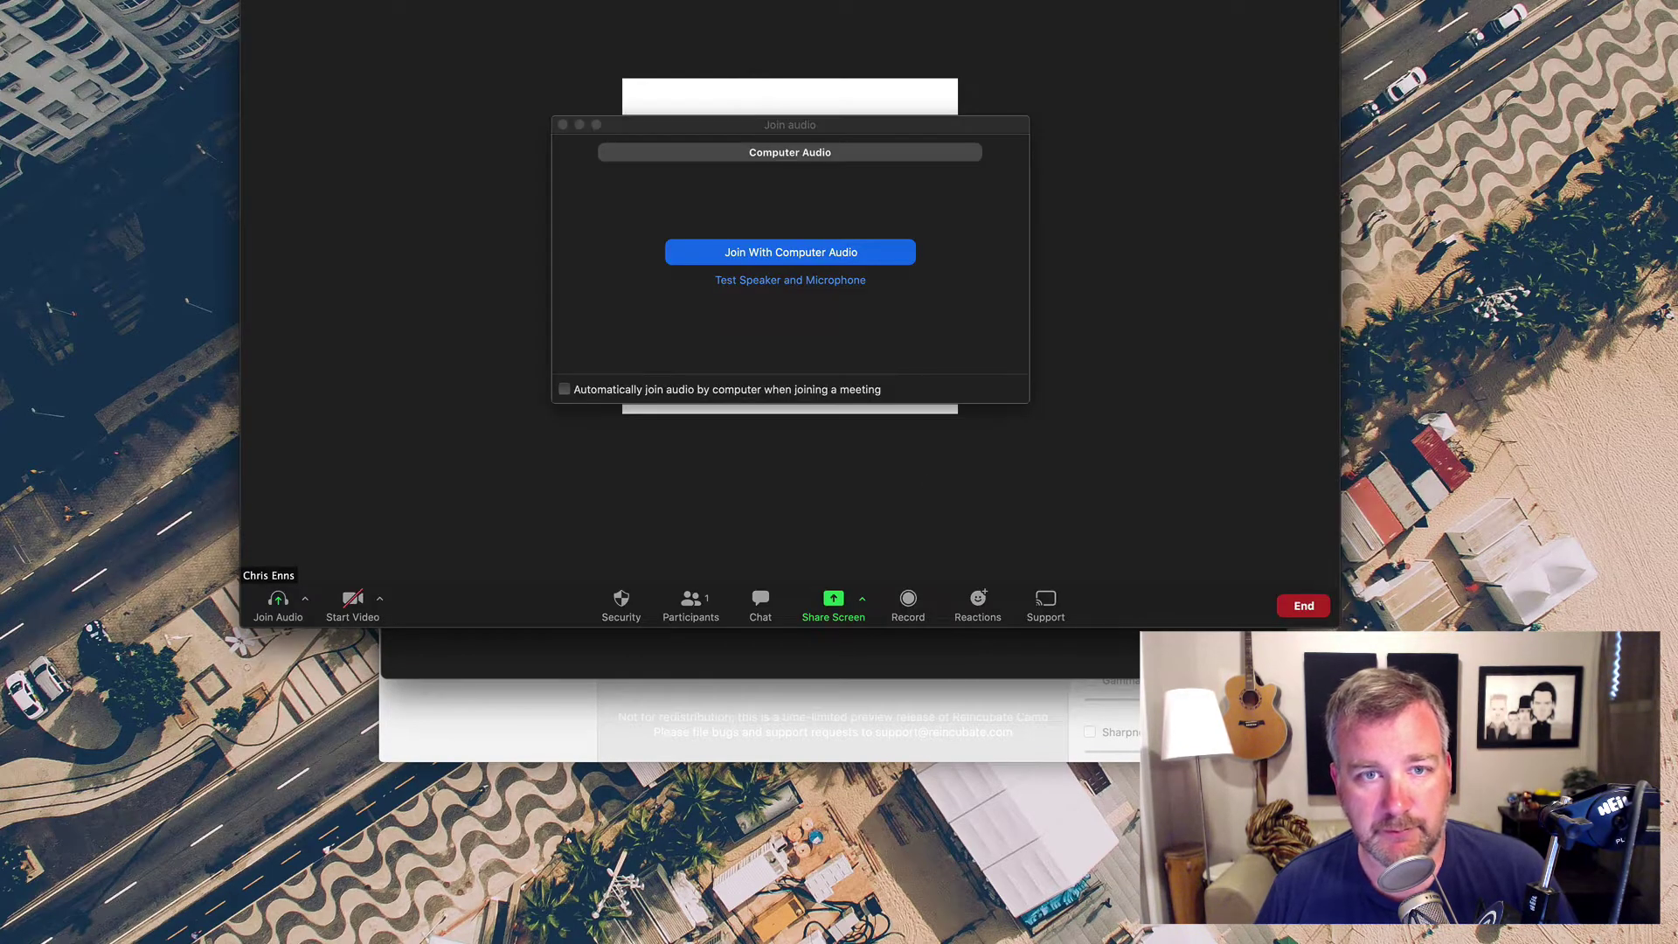
# Step: Join the Zoom meeting with computer audio, start video, and switch to the FaceTime HD camera
pyautogui.click(822, 252)
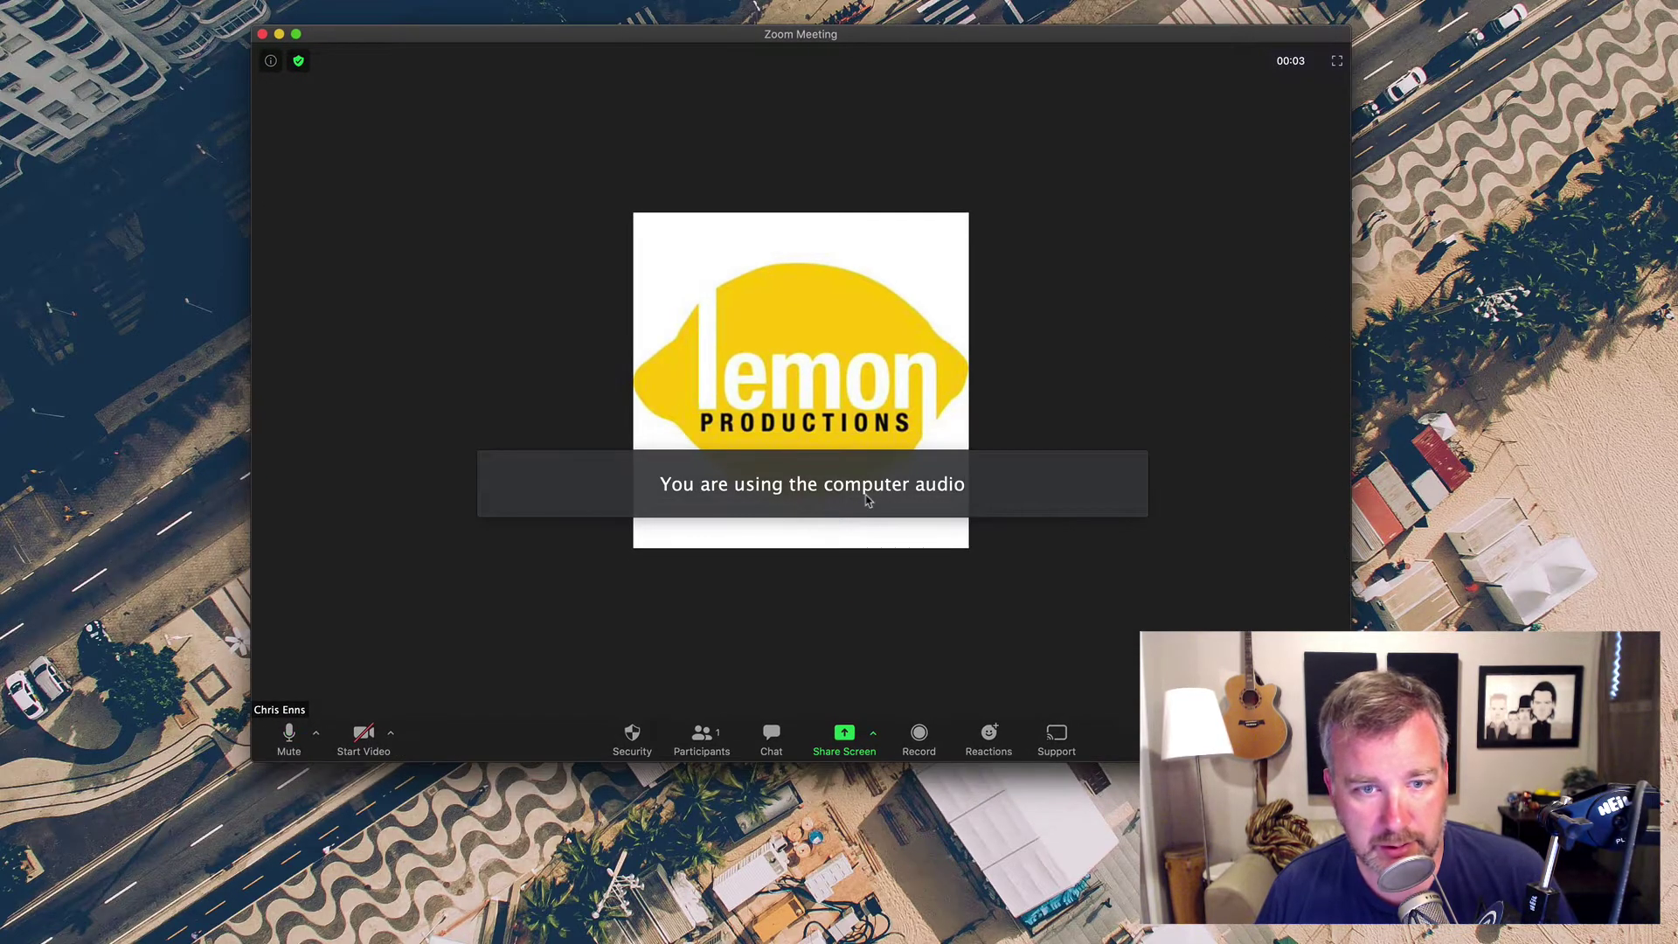
pyautogui.click(364, 735)
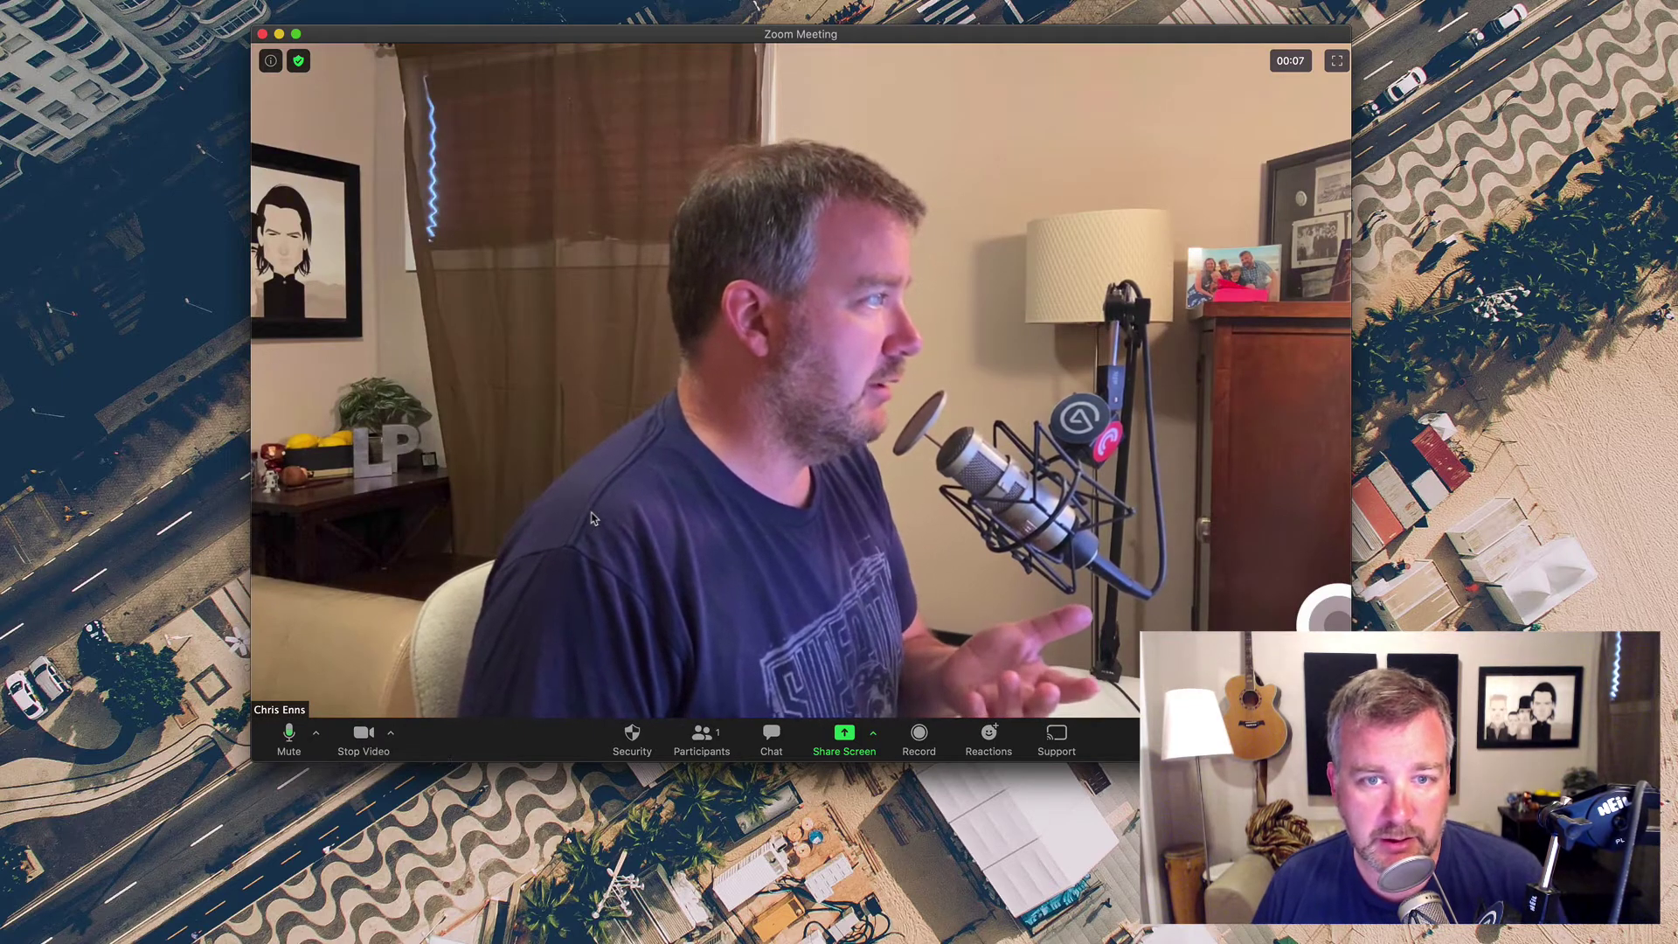
pyautogui.click(391, 732)
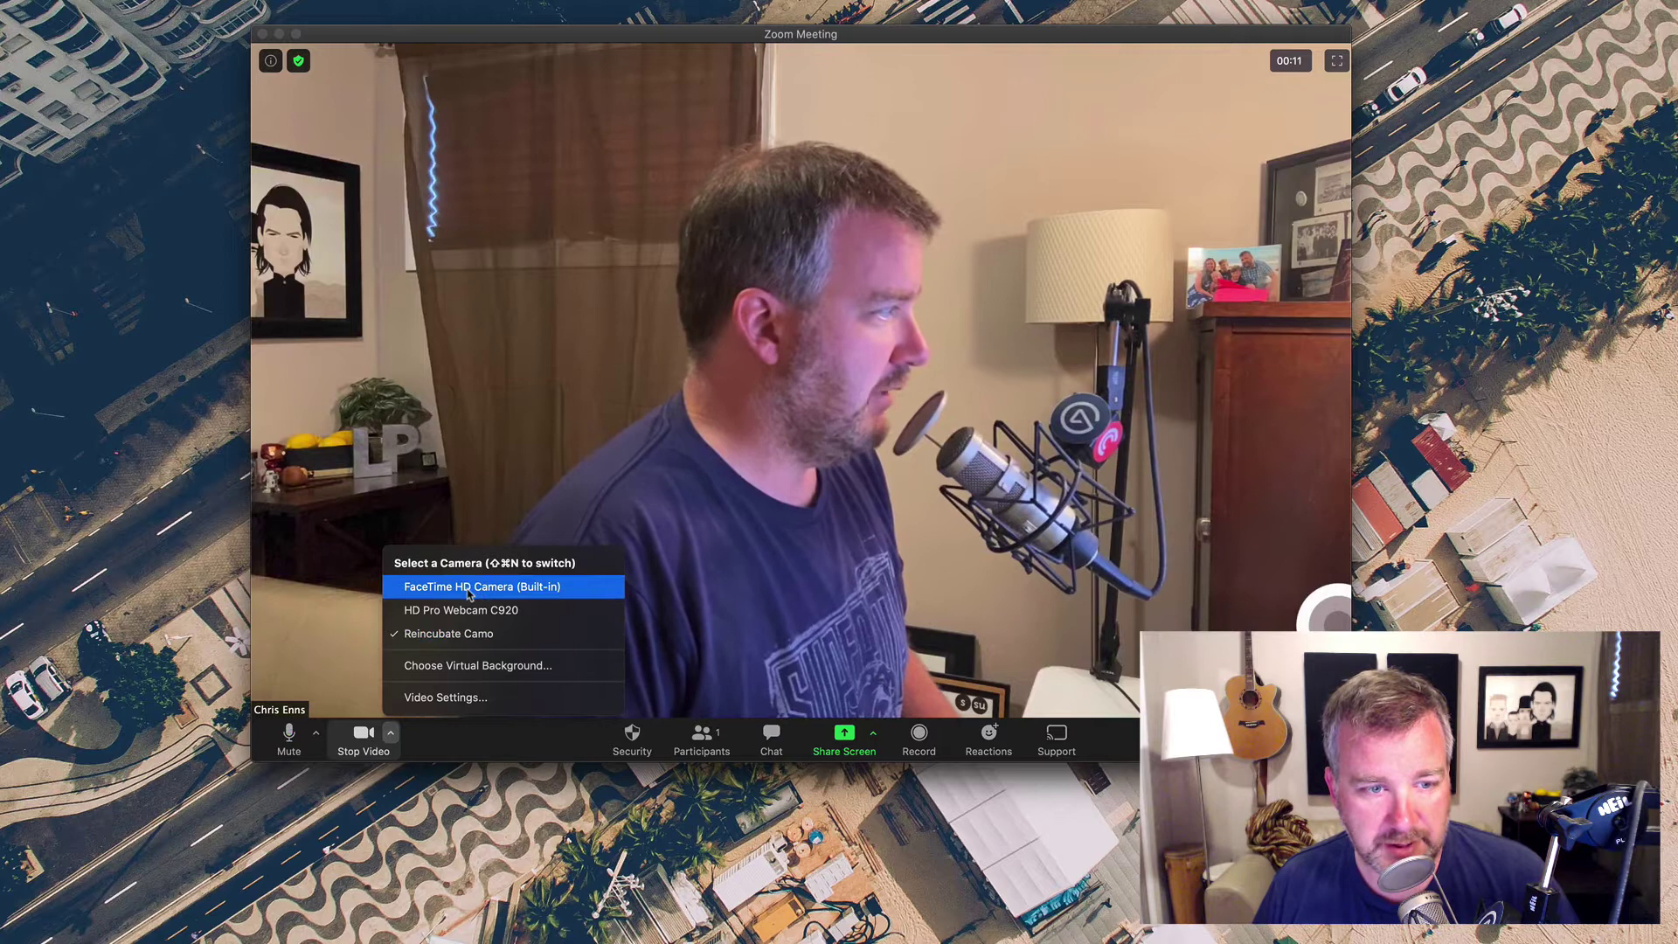
pyautogui.click(388, 648)
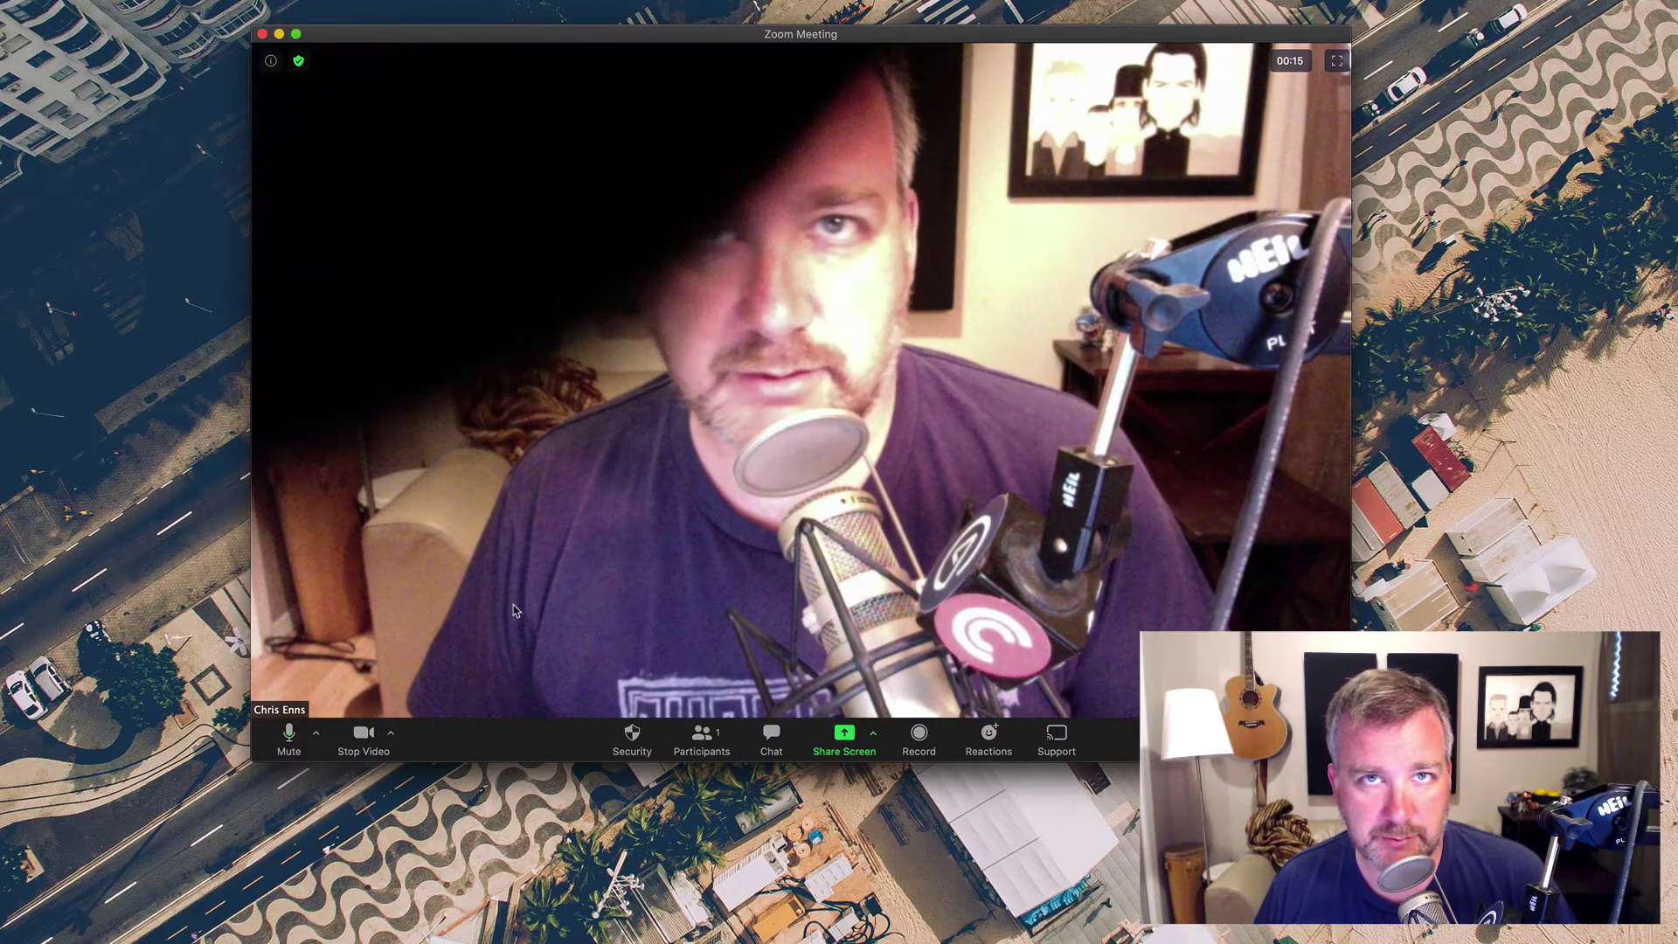
# Step: Switch Zoom's camera to HD Pro Webcam C920, then back to Reincubate Camo
pyautogui.click(391, 732)
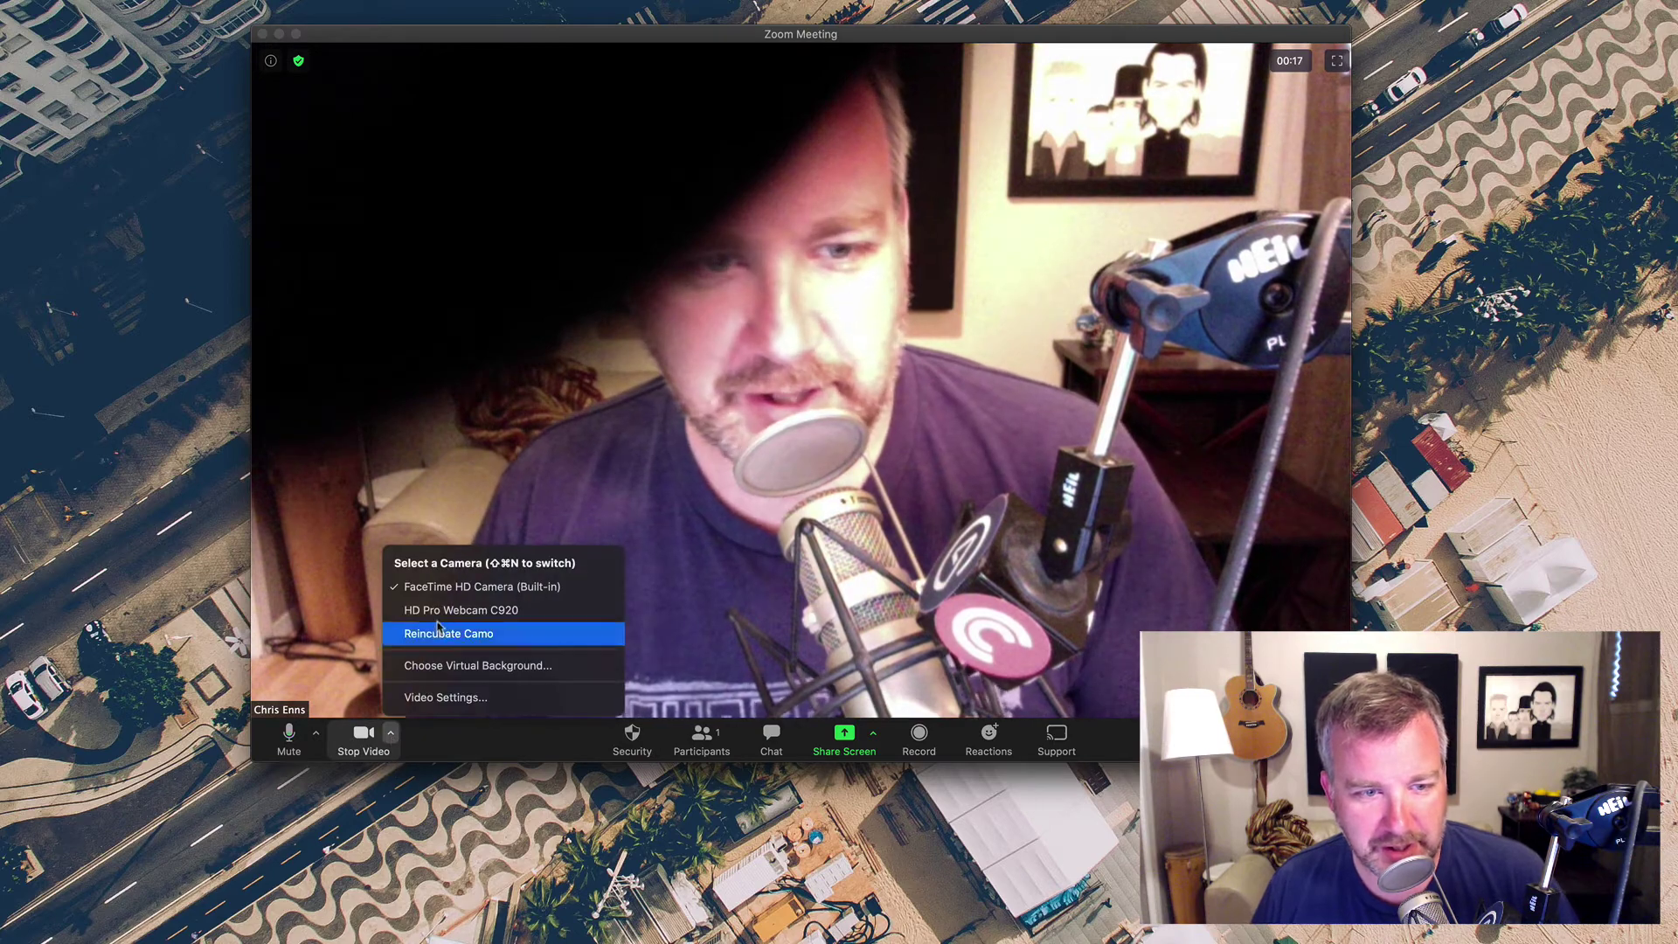
pyautogui.press('Return')
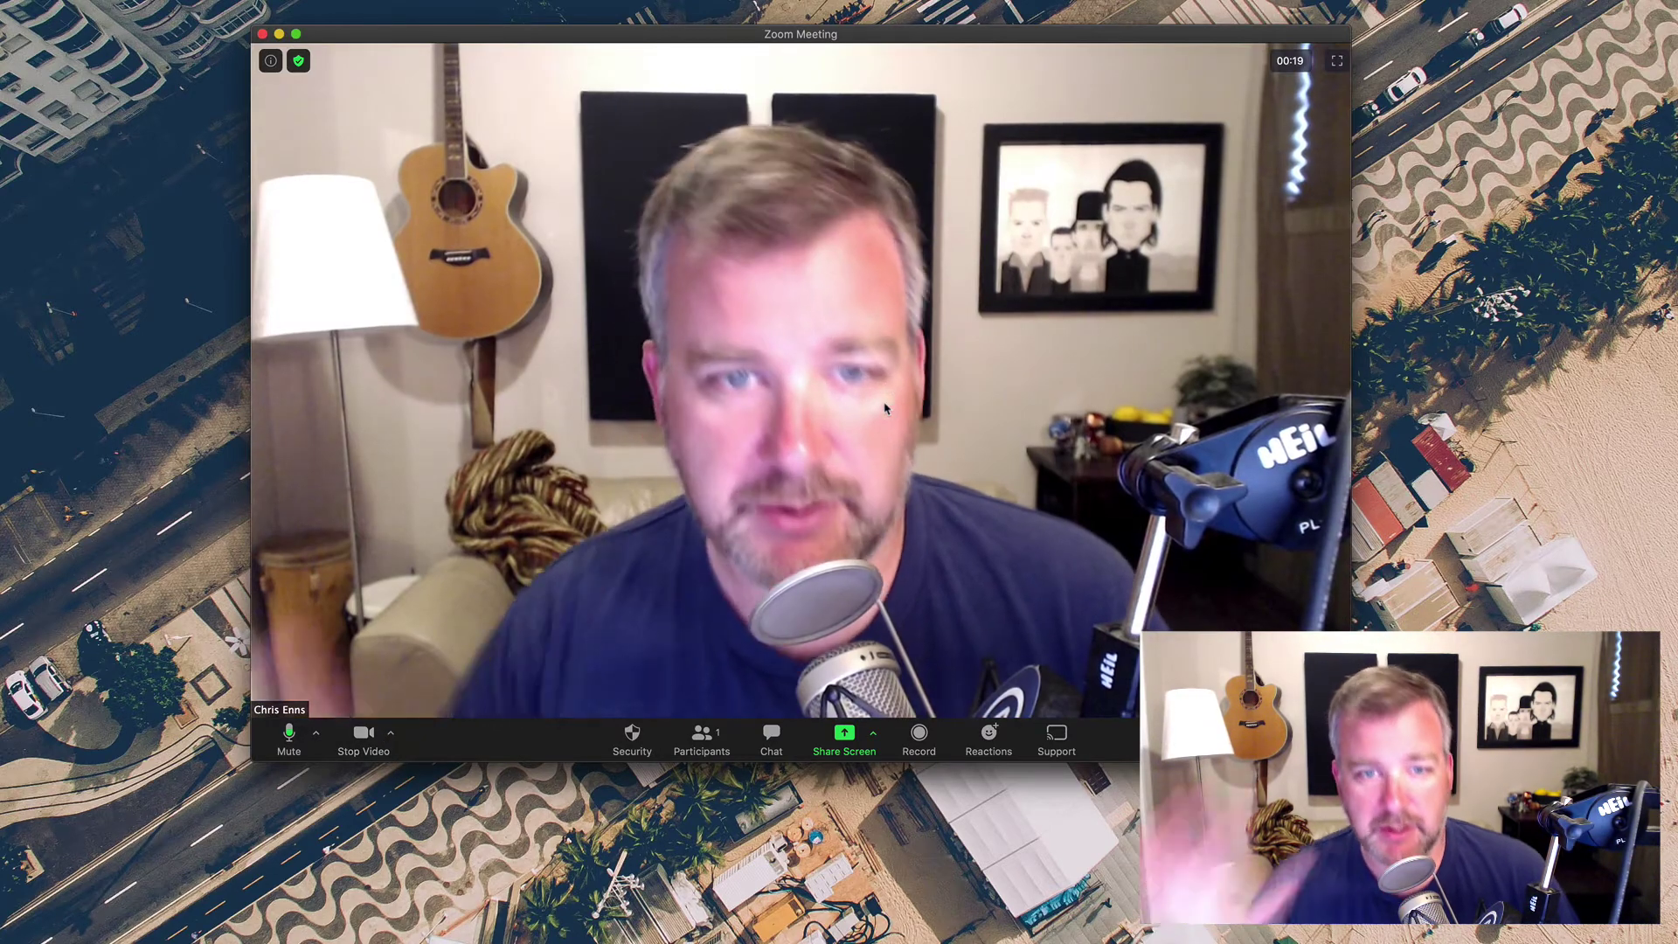
pyautogui.click(391, 732)
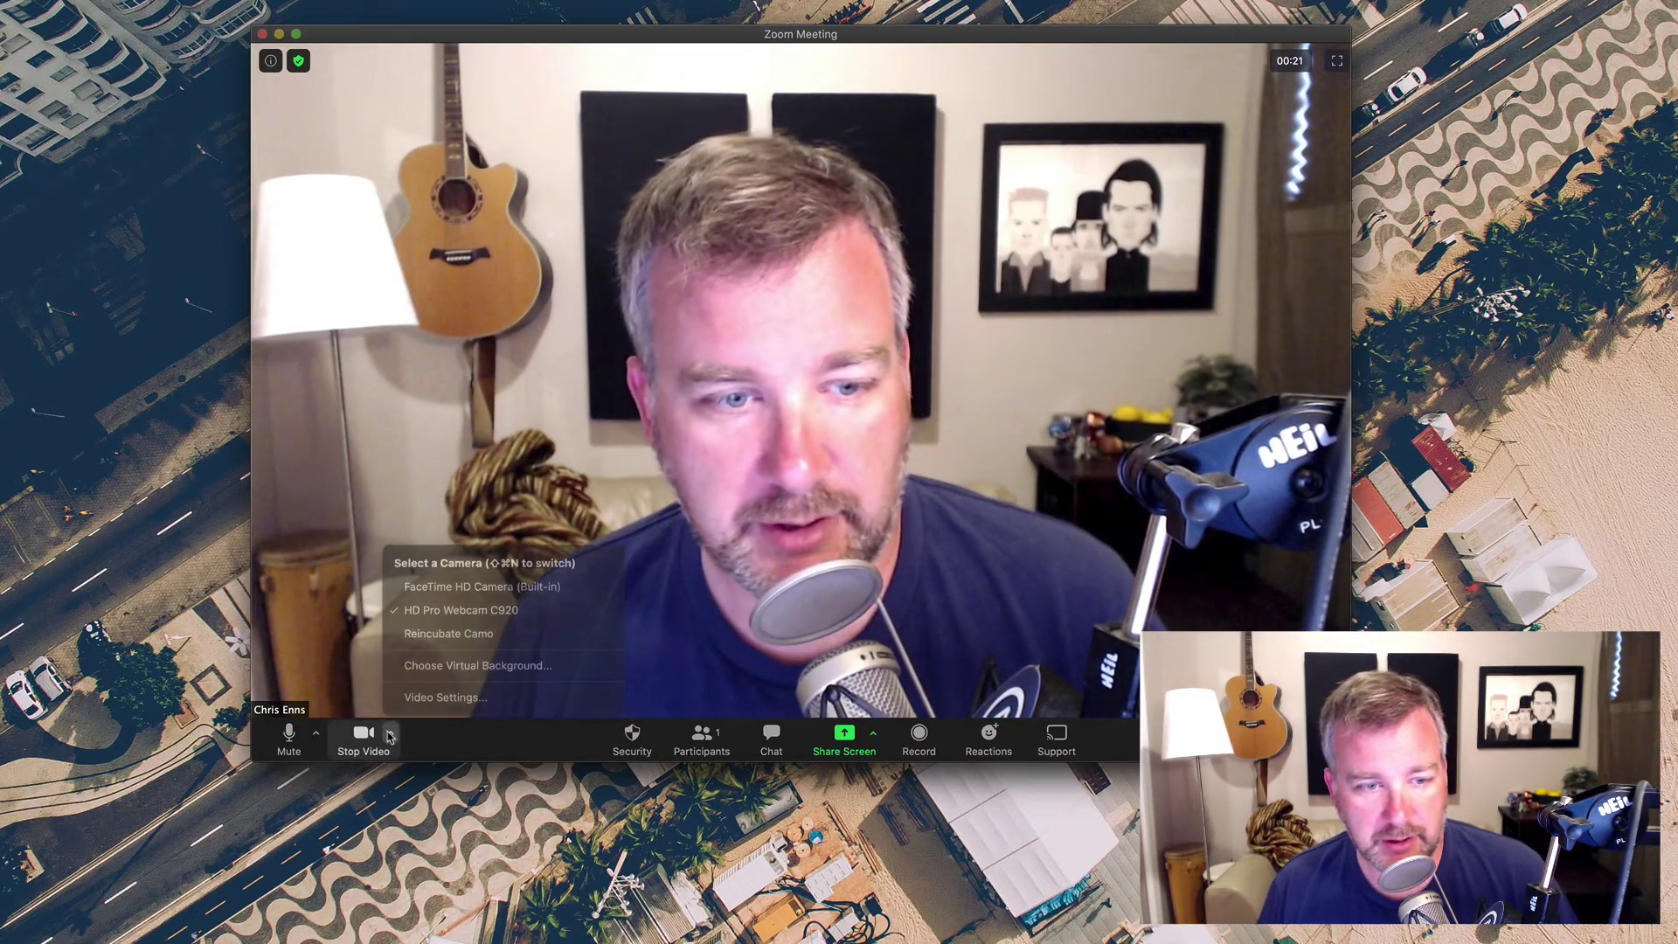
pyautogui.click(427, 641)
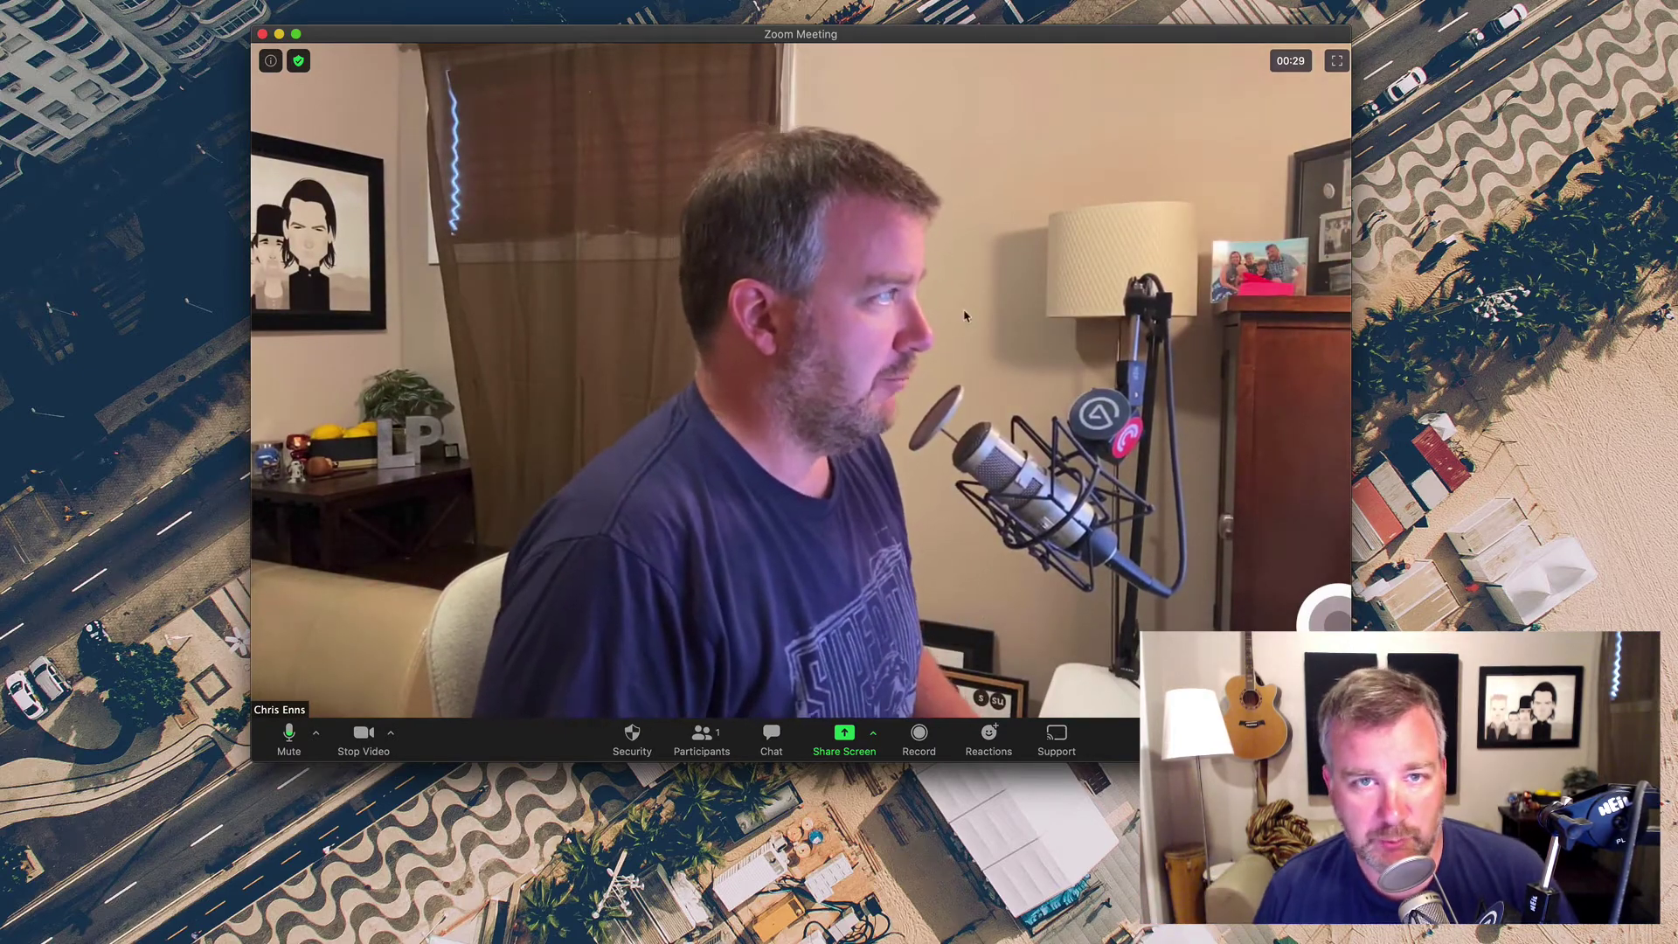
# Step: Set Camo Studio's lens to Ultra Wide 0.5x and view the wider shot in Zoom
pyautogui.press('super+Tab')
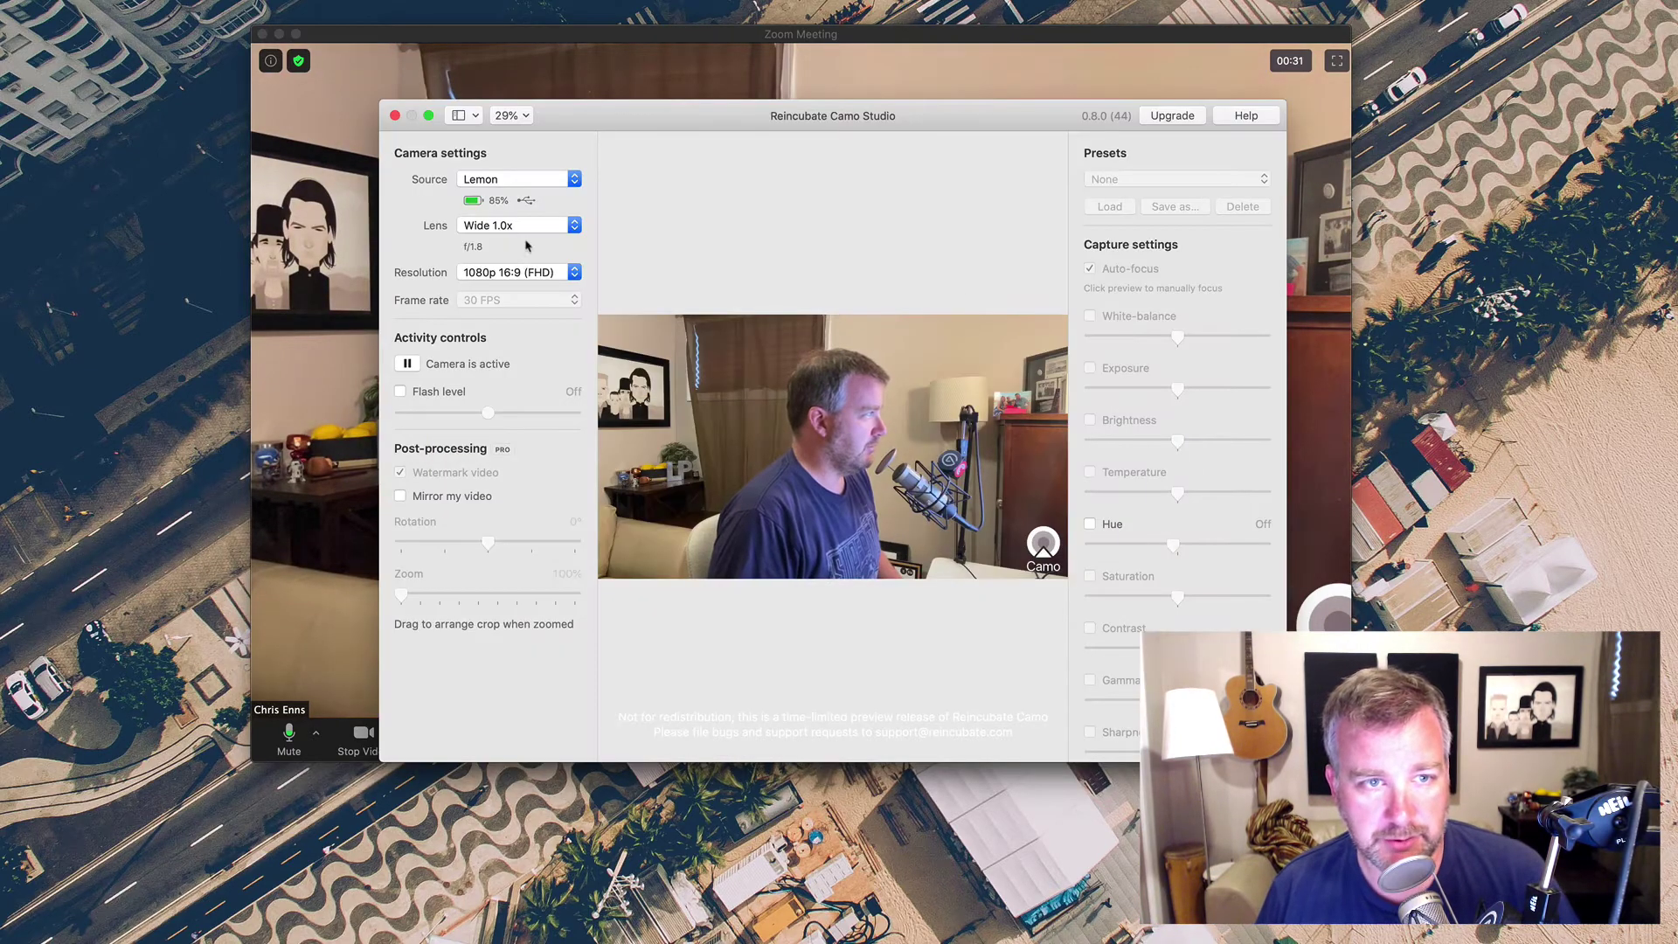
pyautogui.click(526, 226)
pyautogui.click(526, 210)
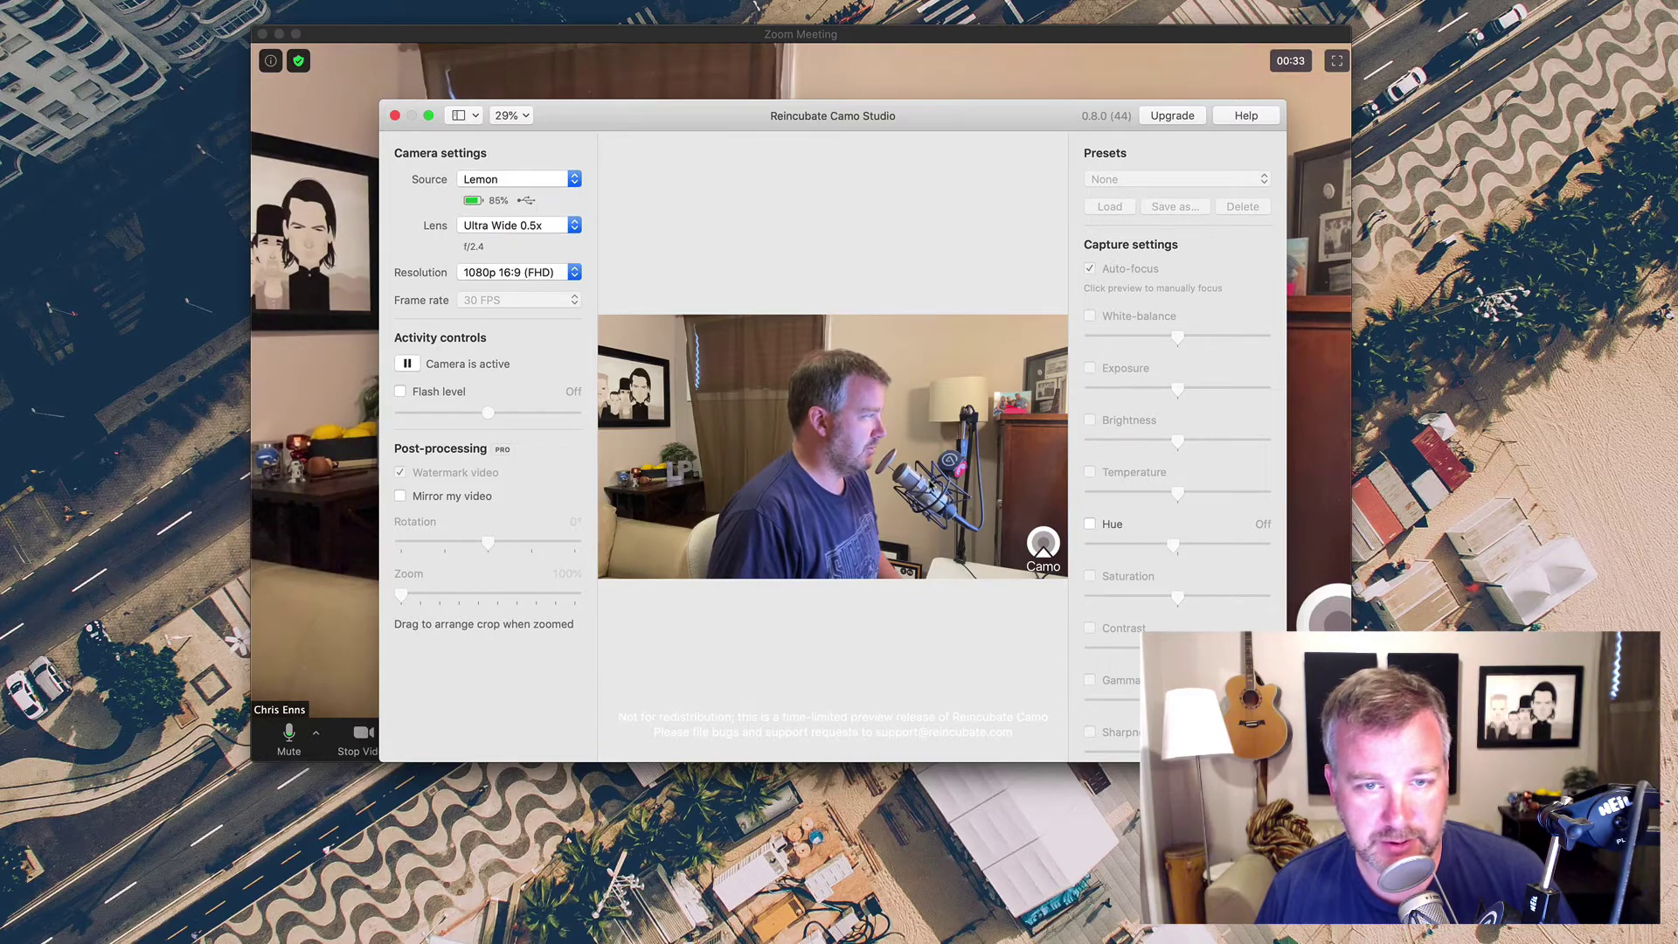
pyautogui.press('super+Tab')
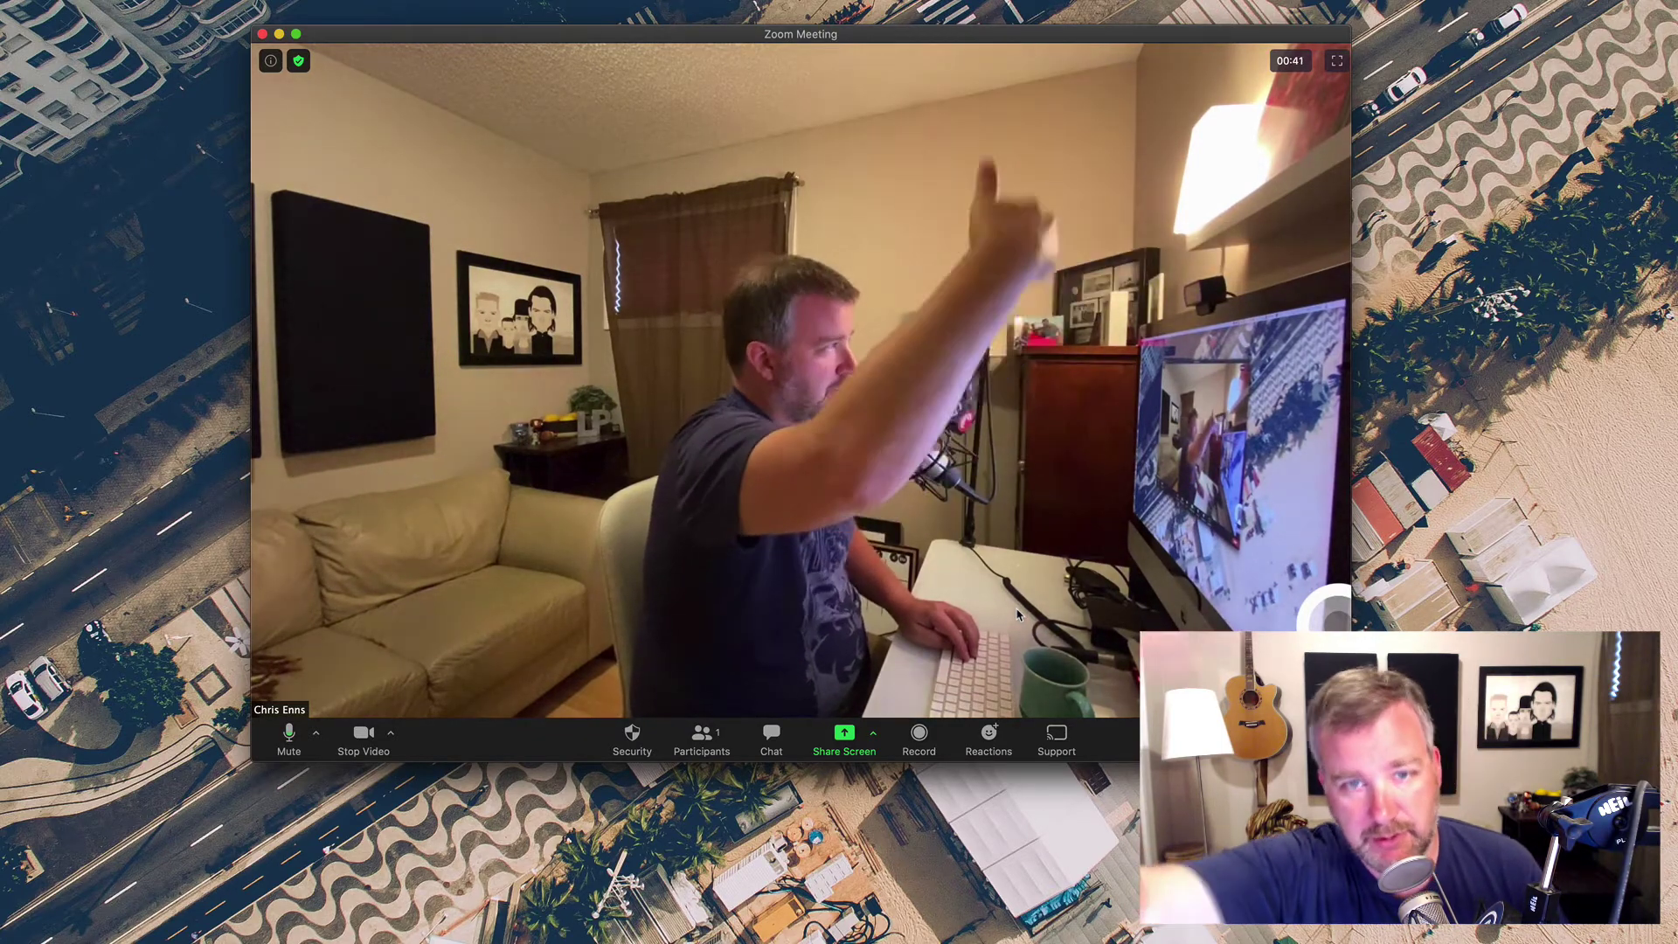
# Step: Pause the Camo feed, check the paused video in Zoom, then resume it
pyautogui.press('super+Tab')
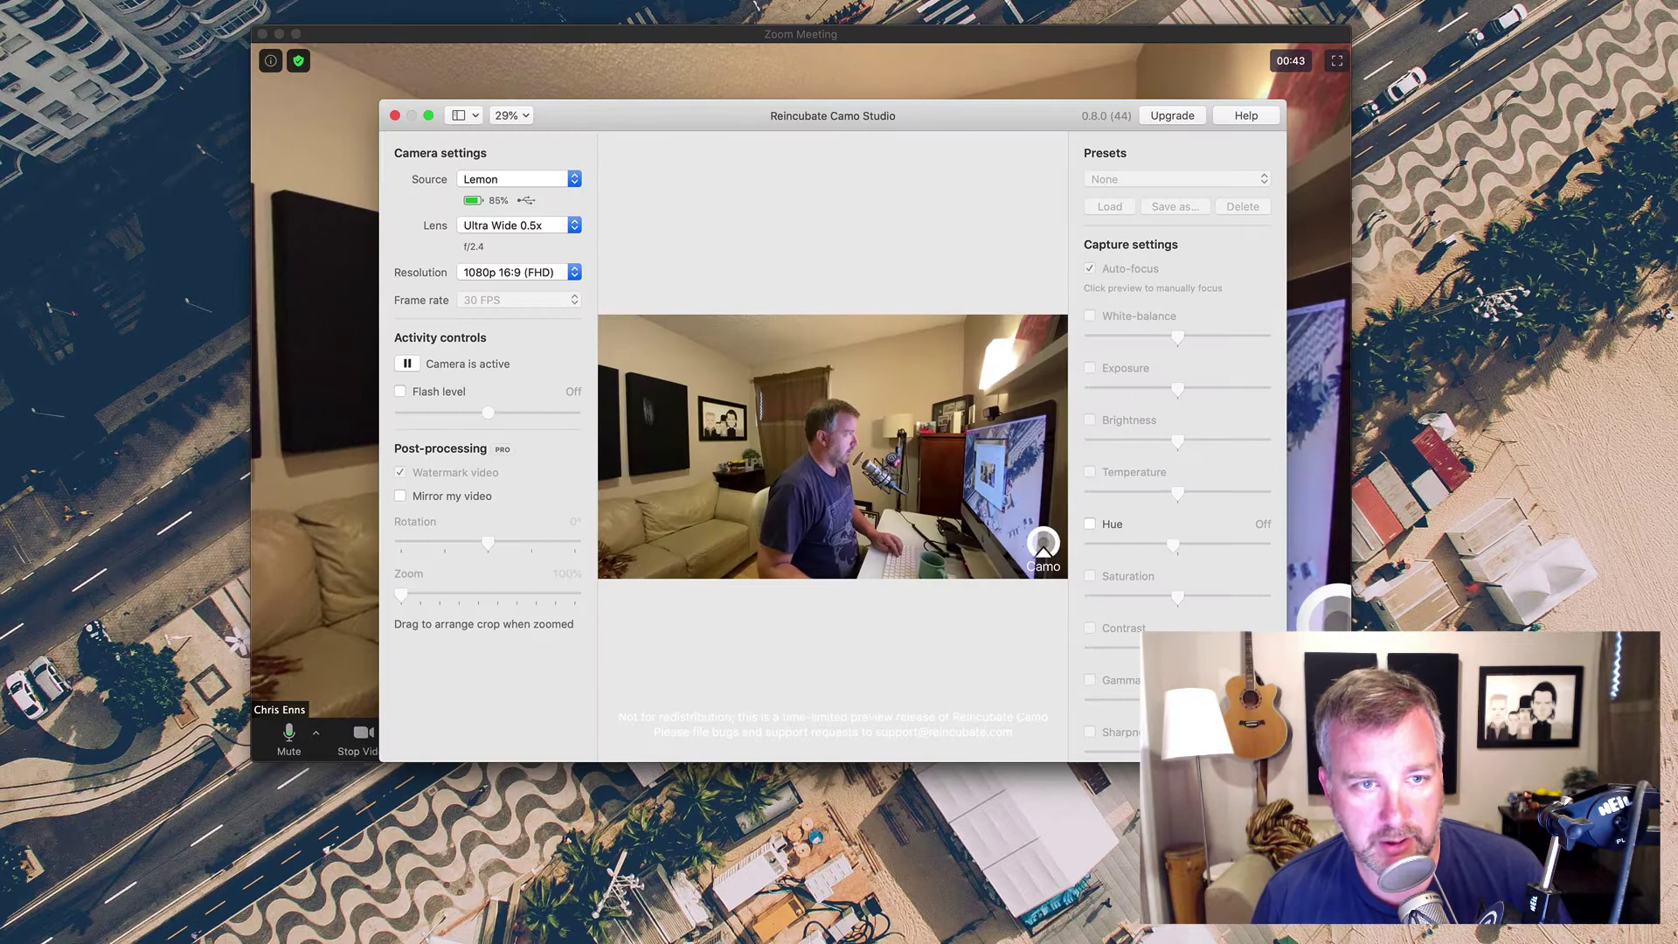
pyautogui.click(407, 365)
pyautogui.press('super+Tab')
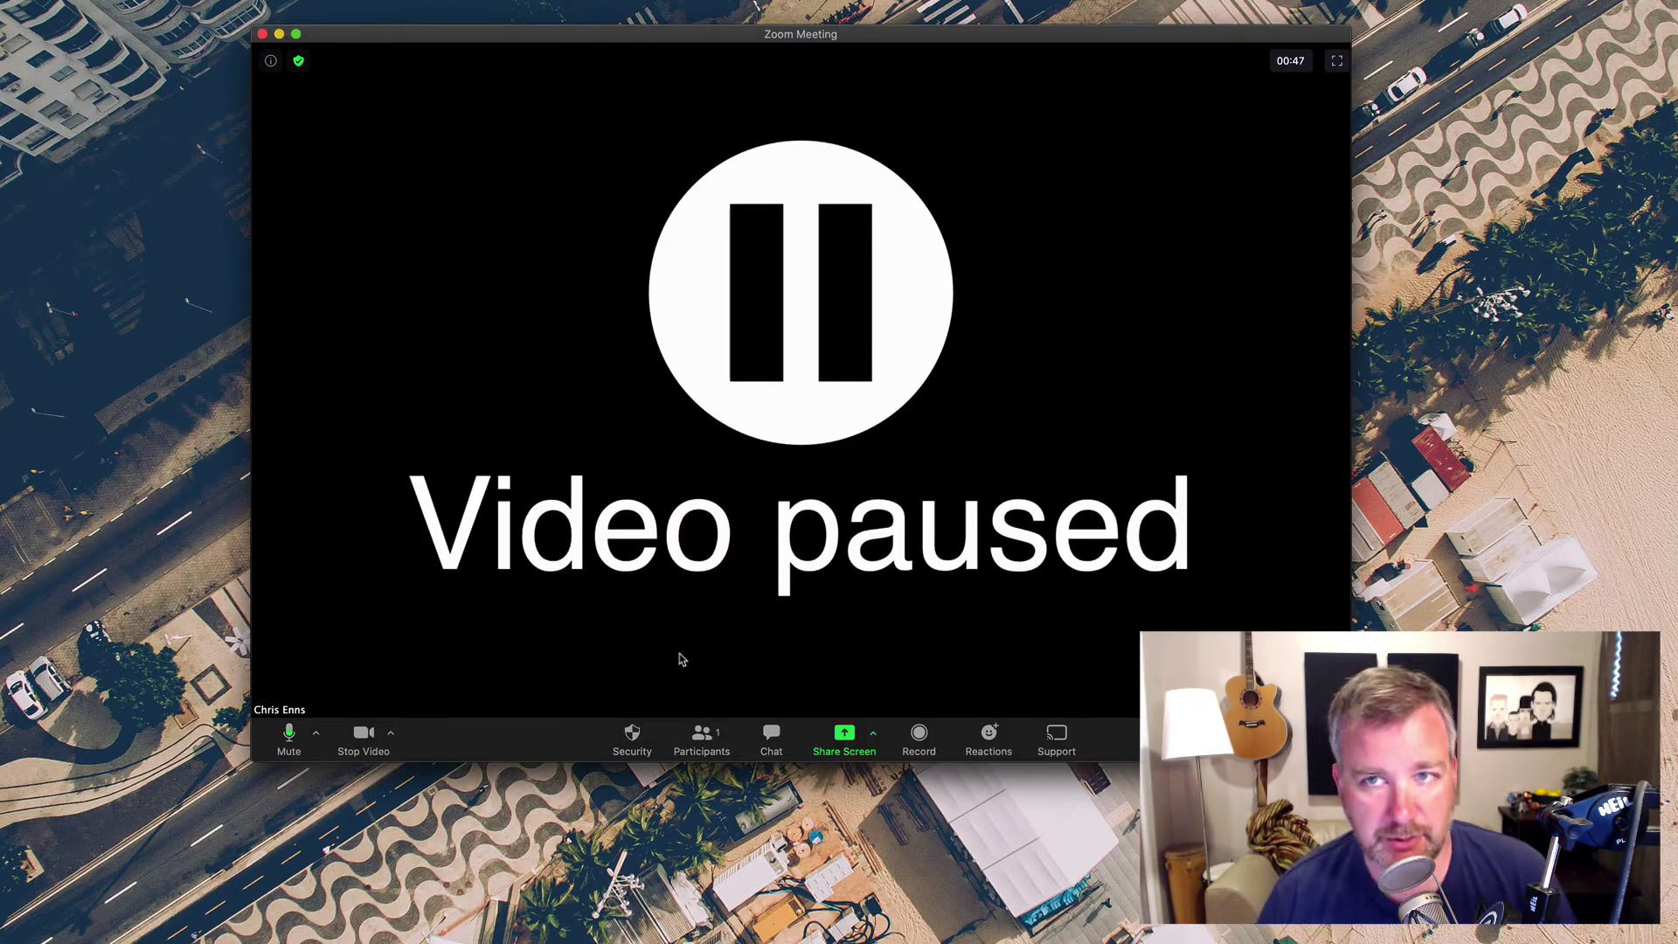
pyautogui.press('super+Tab')
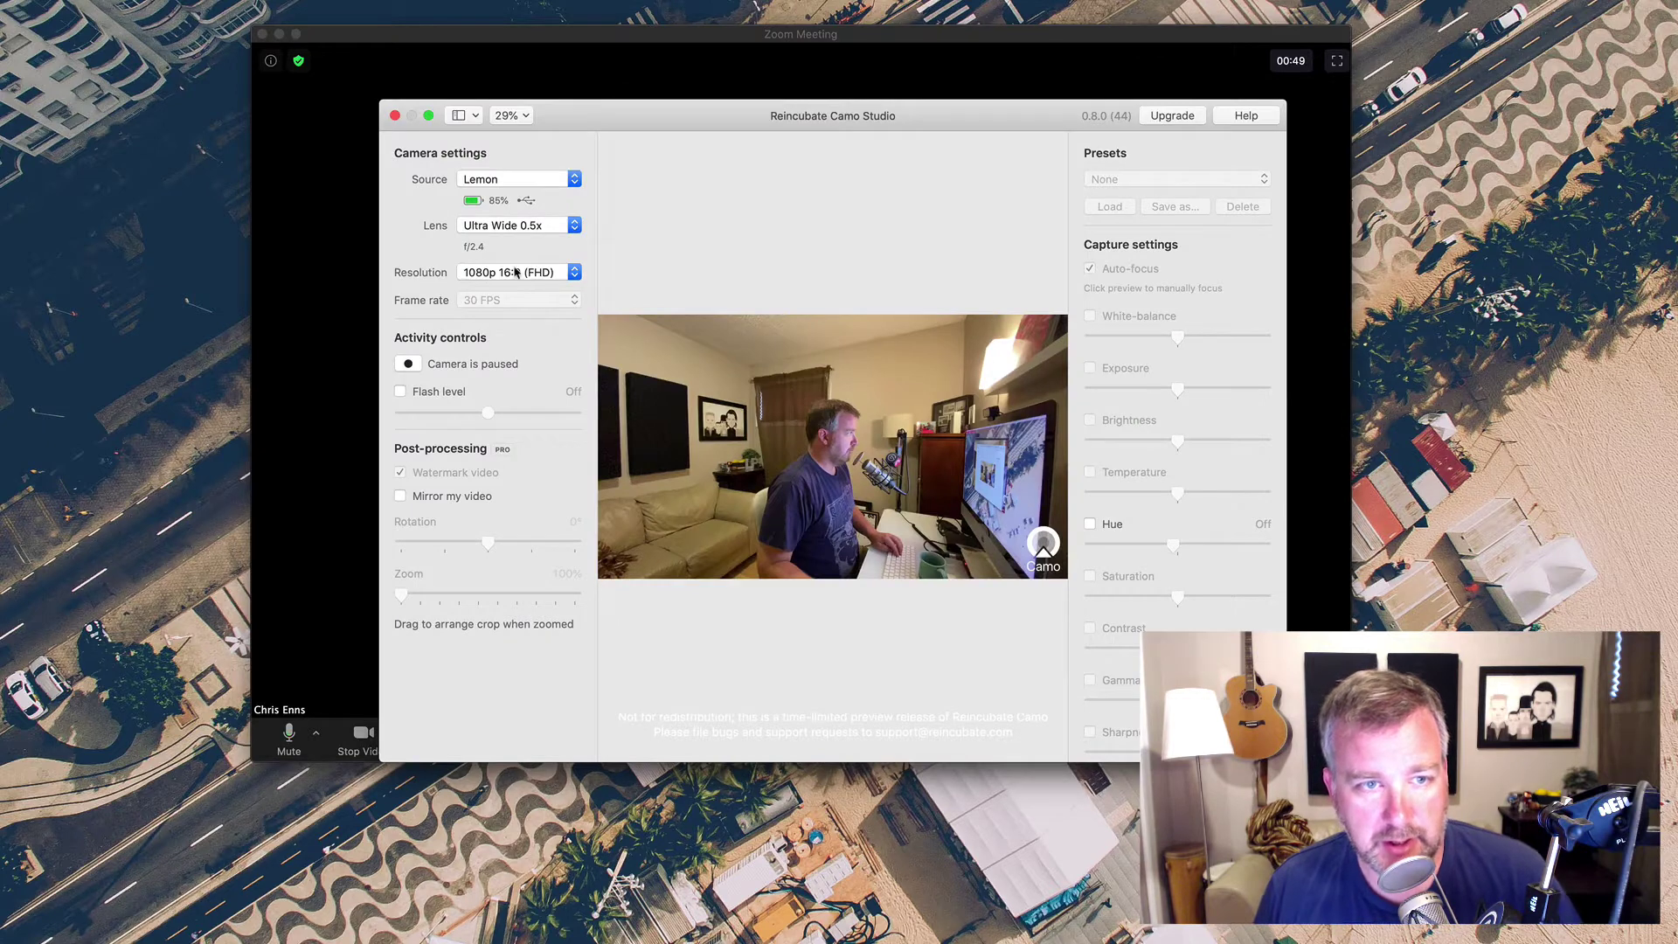
pyautogui.click(516, 273)
pyautogui.click(516, 272)
pyautogui.click(408, 366)
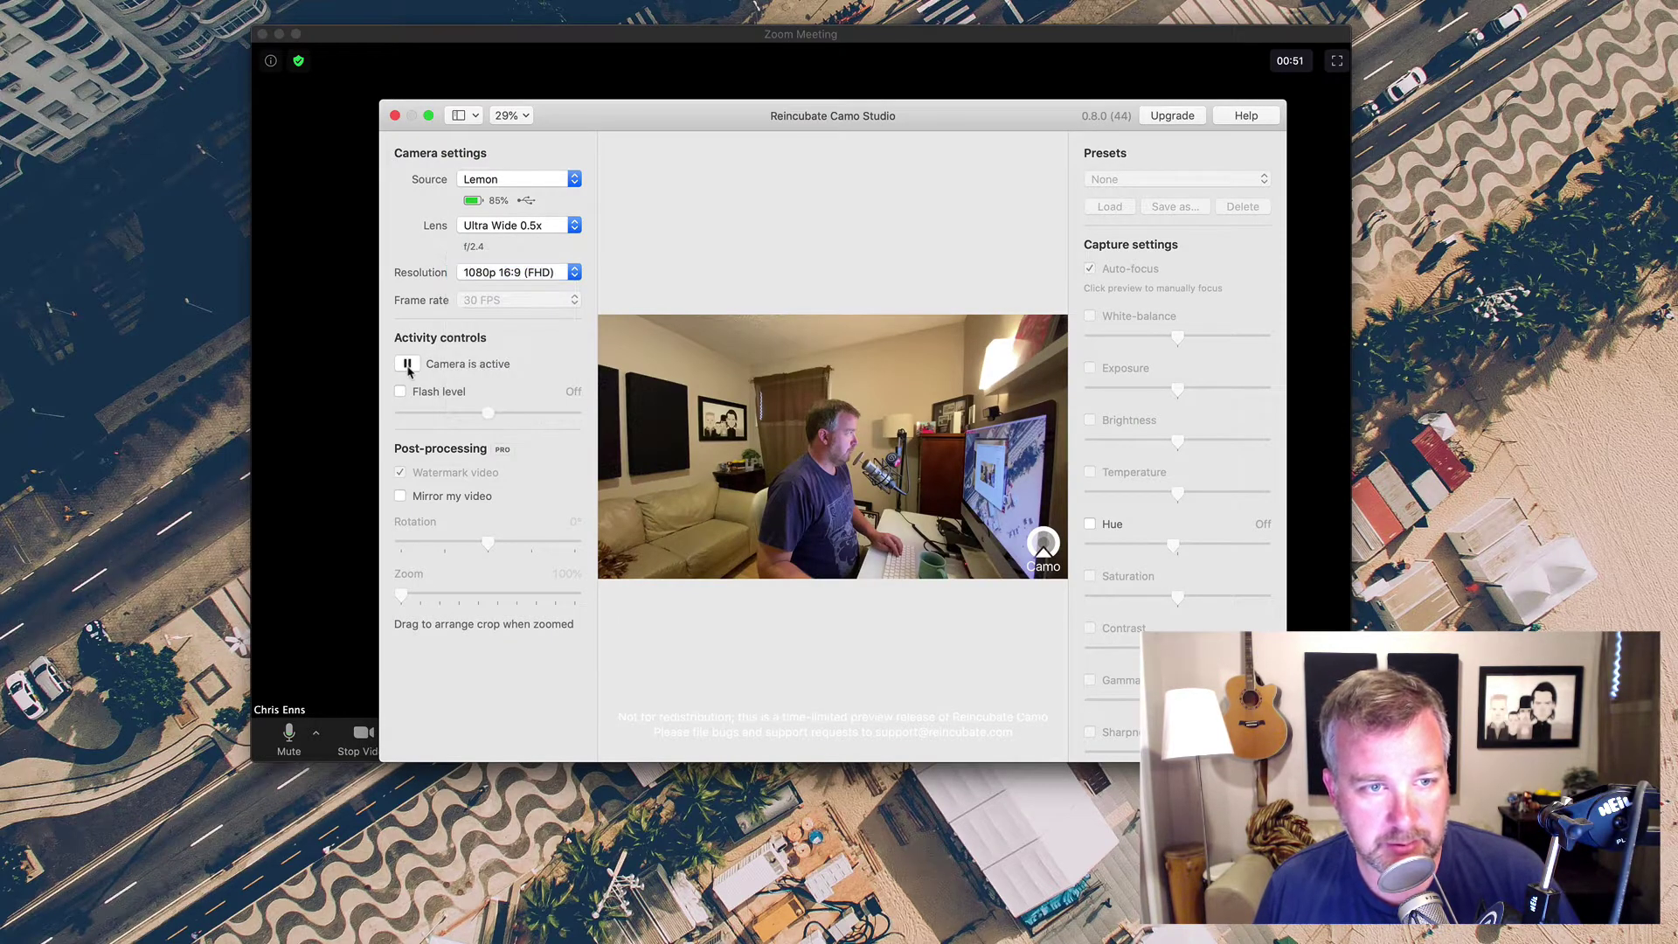
# Step: Return Camo Studio's lens to Wide 1.0x
pyautogui.click(578, 226)
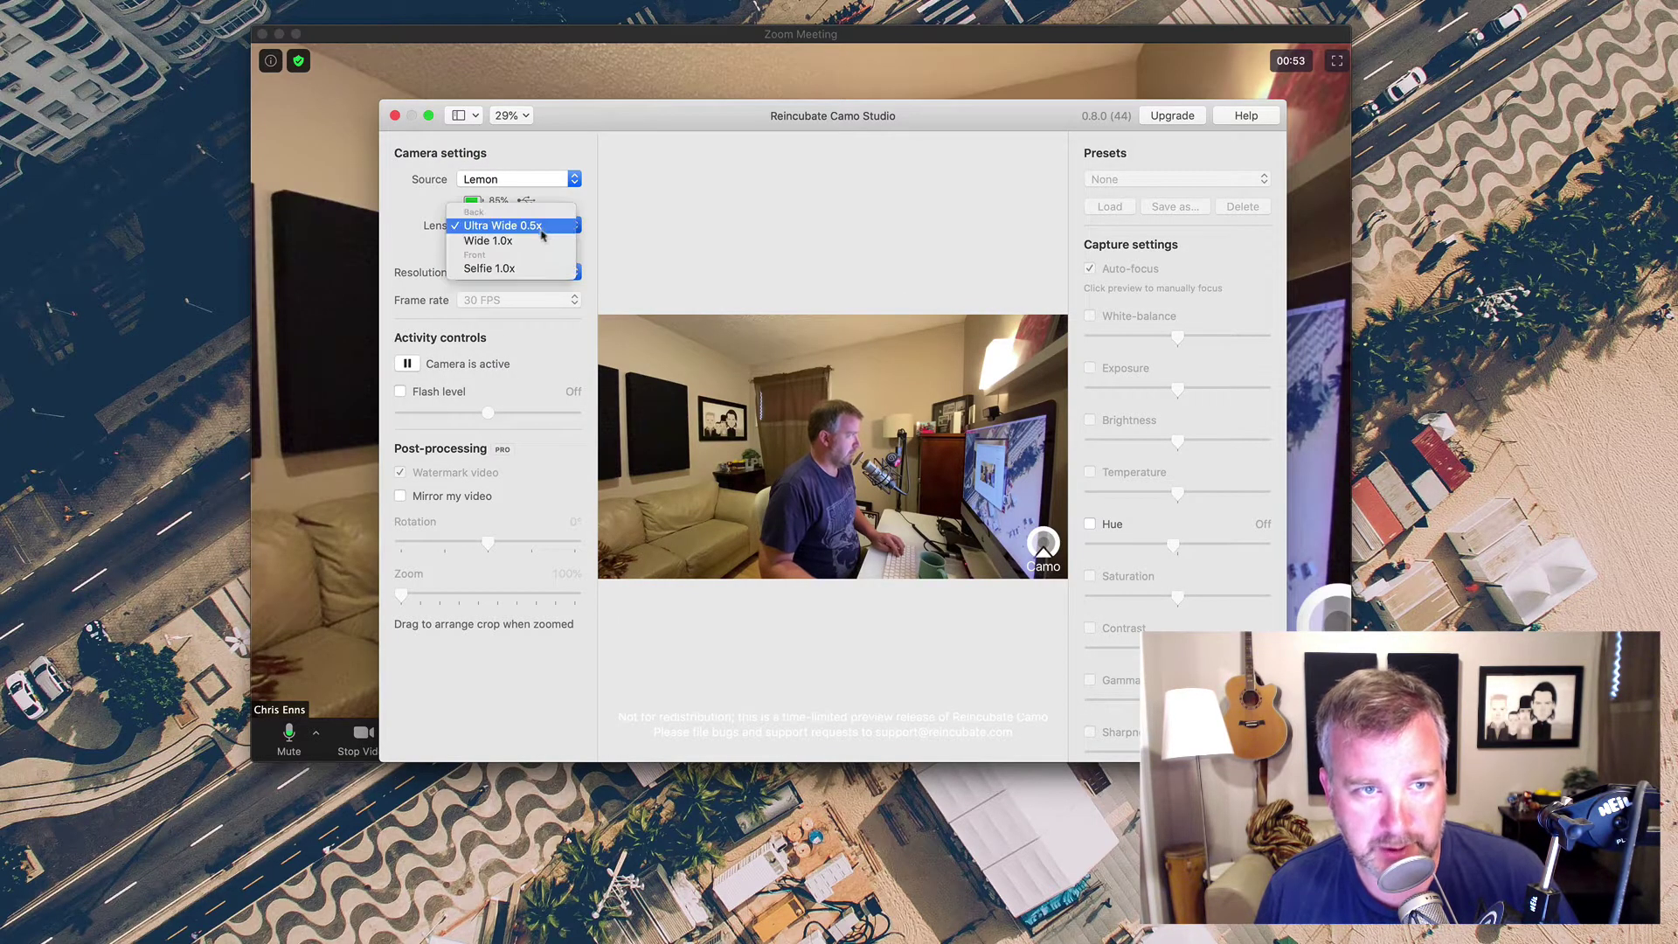
pyautogui.click(529, 240)
pyautogui.press('super+Tab')
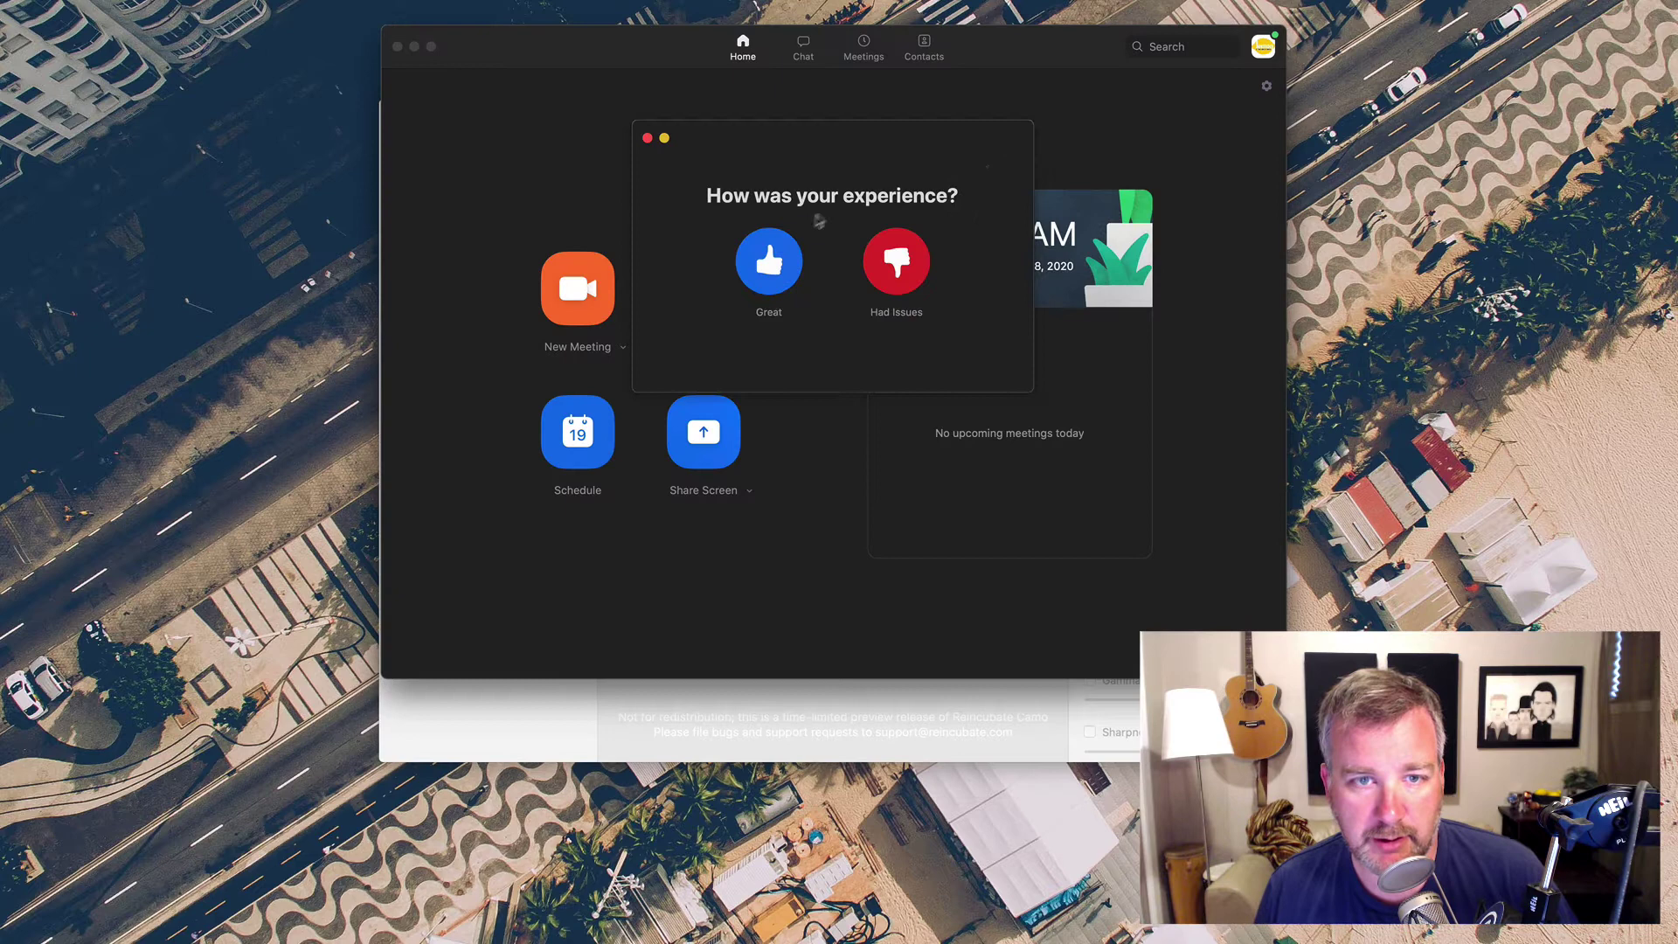
# Step: Rate the ended Zoom call as great
pyautogui.click(769, 260)
pyautogui.press('super+Tab')
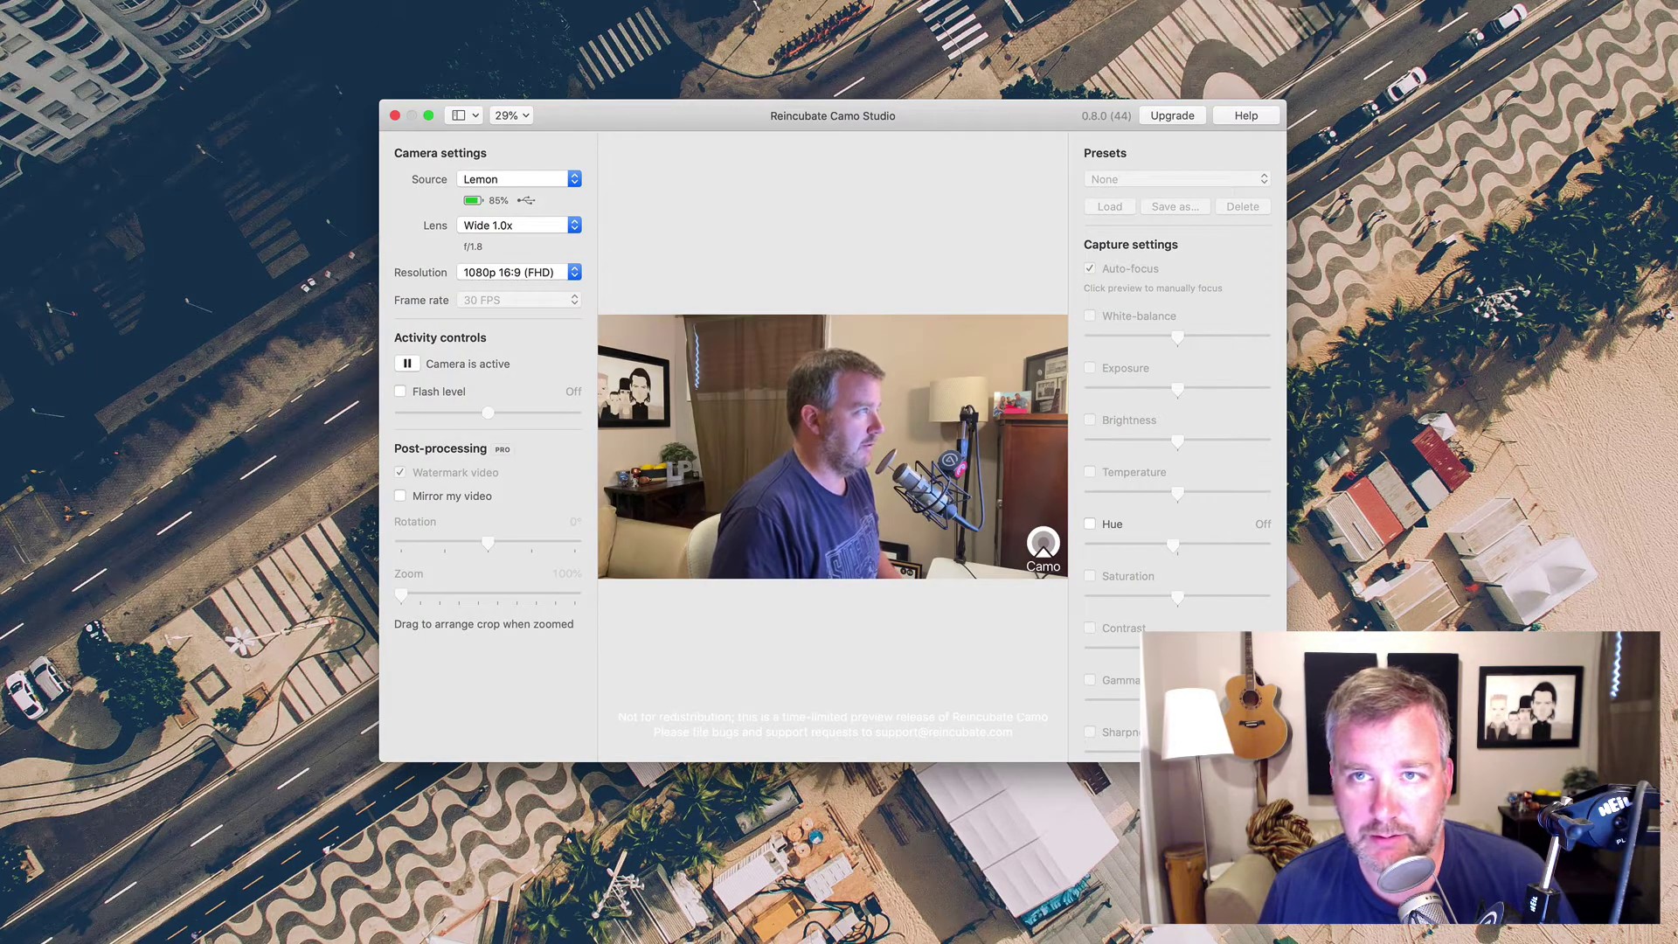
pyautogui.press('super+Tab')
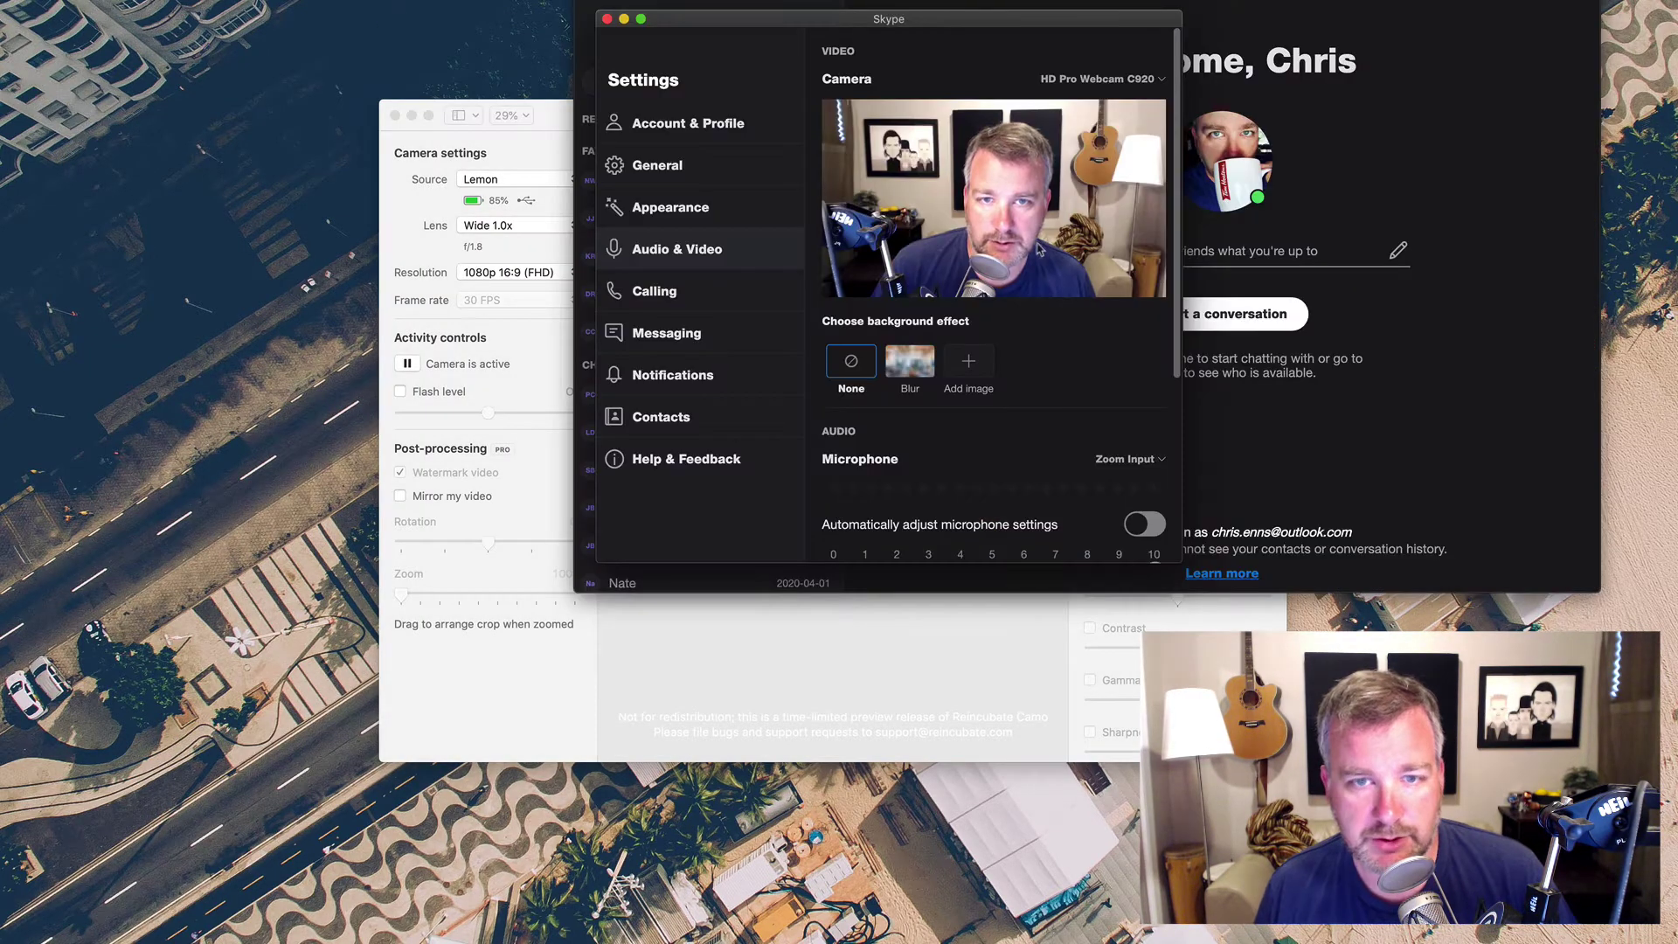
# Step: In Skype's Audio & Video settings, set the camera to Reincubate Camo
pyautogui.click(1128, 83)
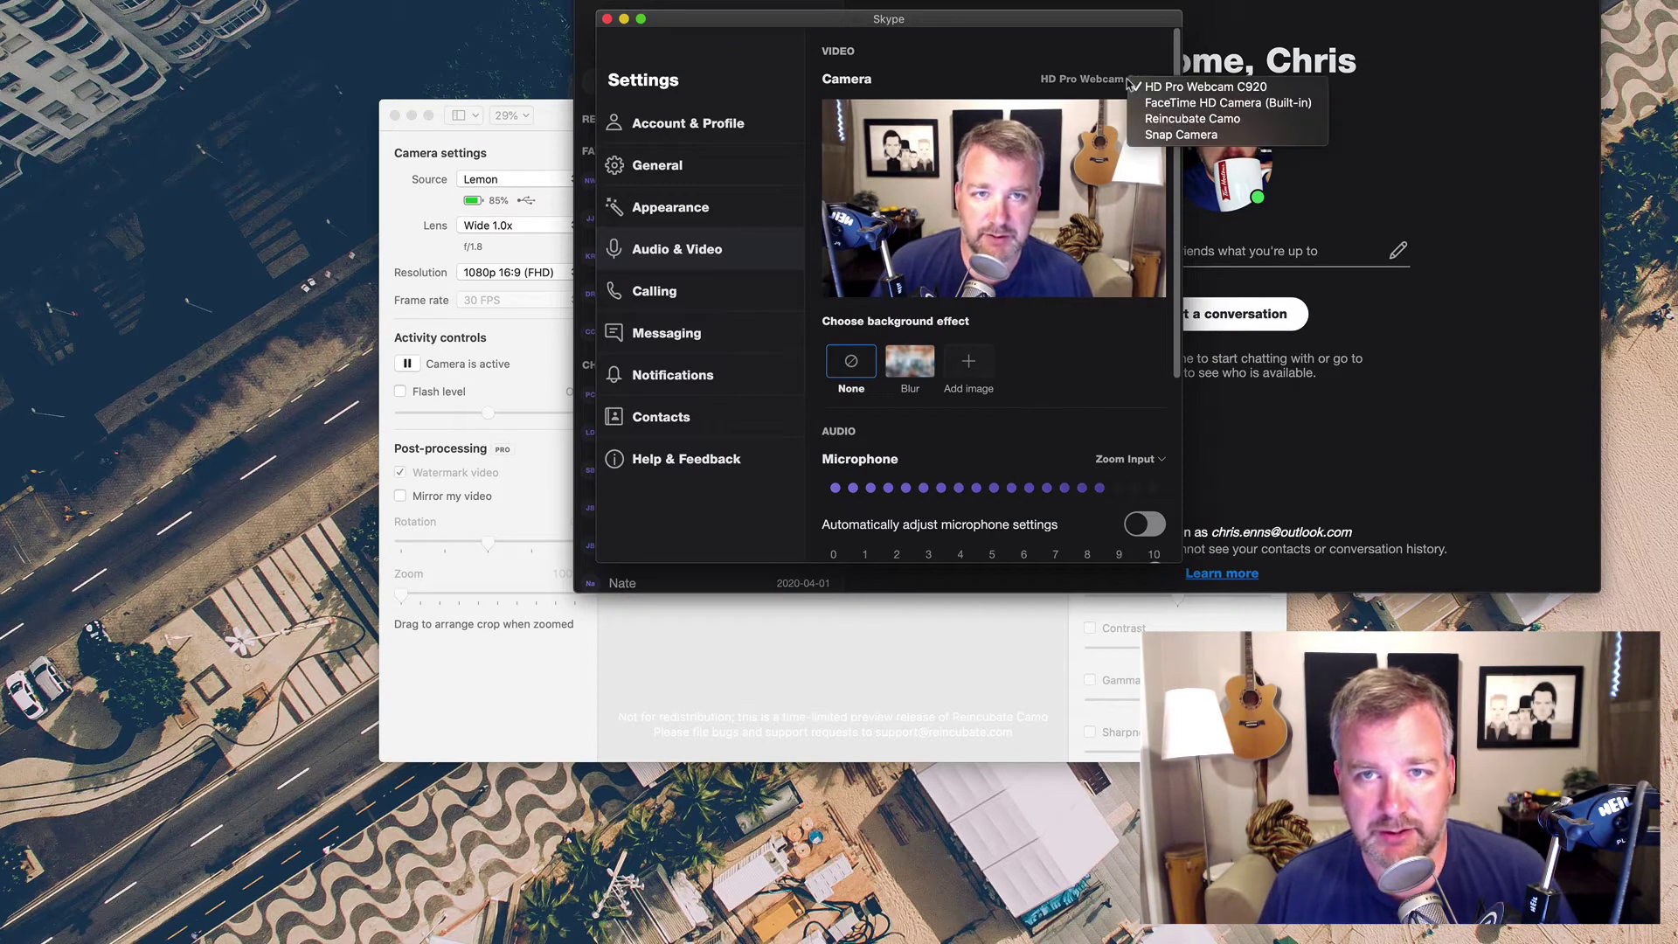
pyautogui.click(1176, 103)
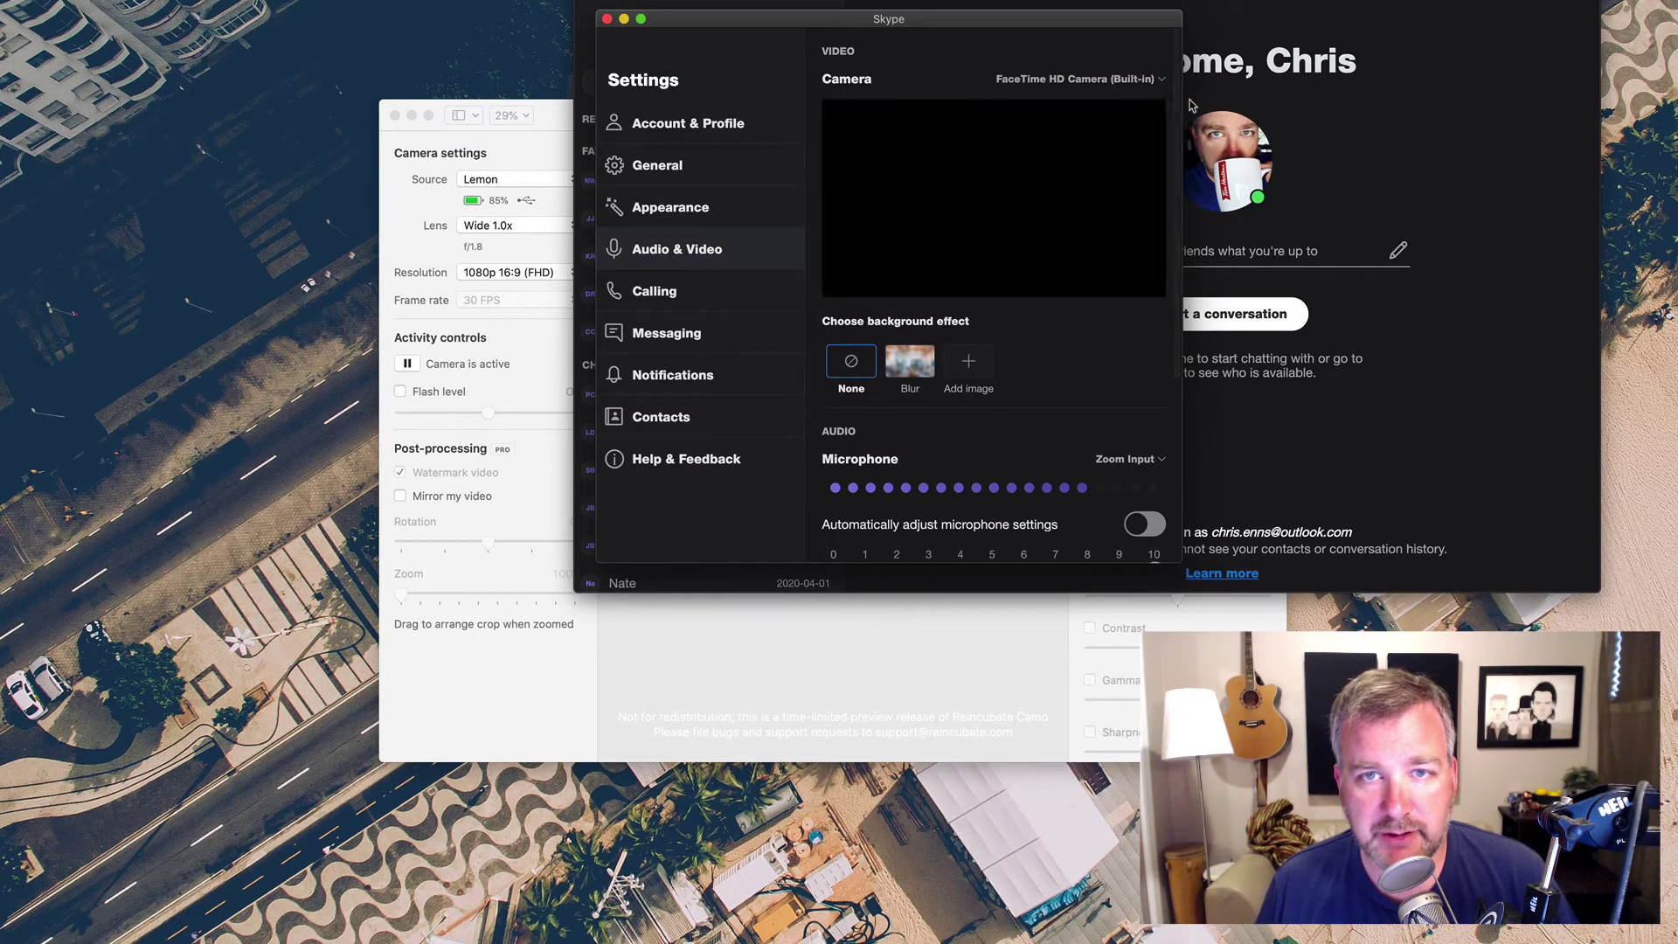
pyautogui.click(1134, 83)
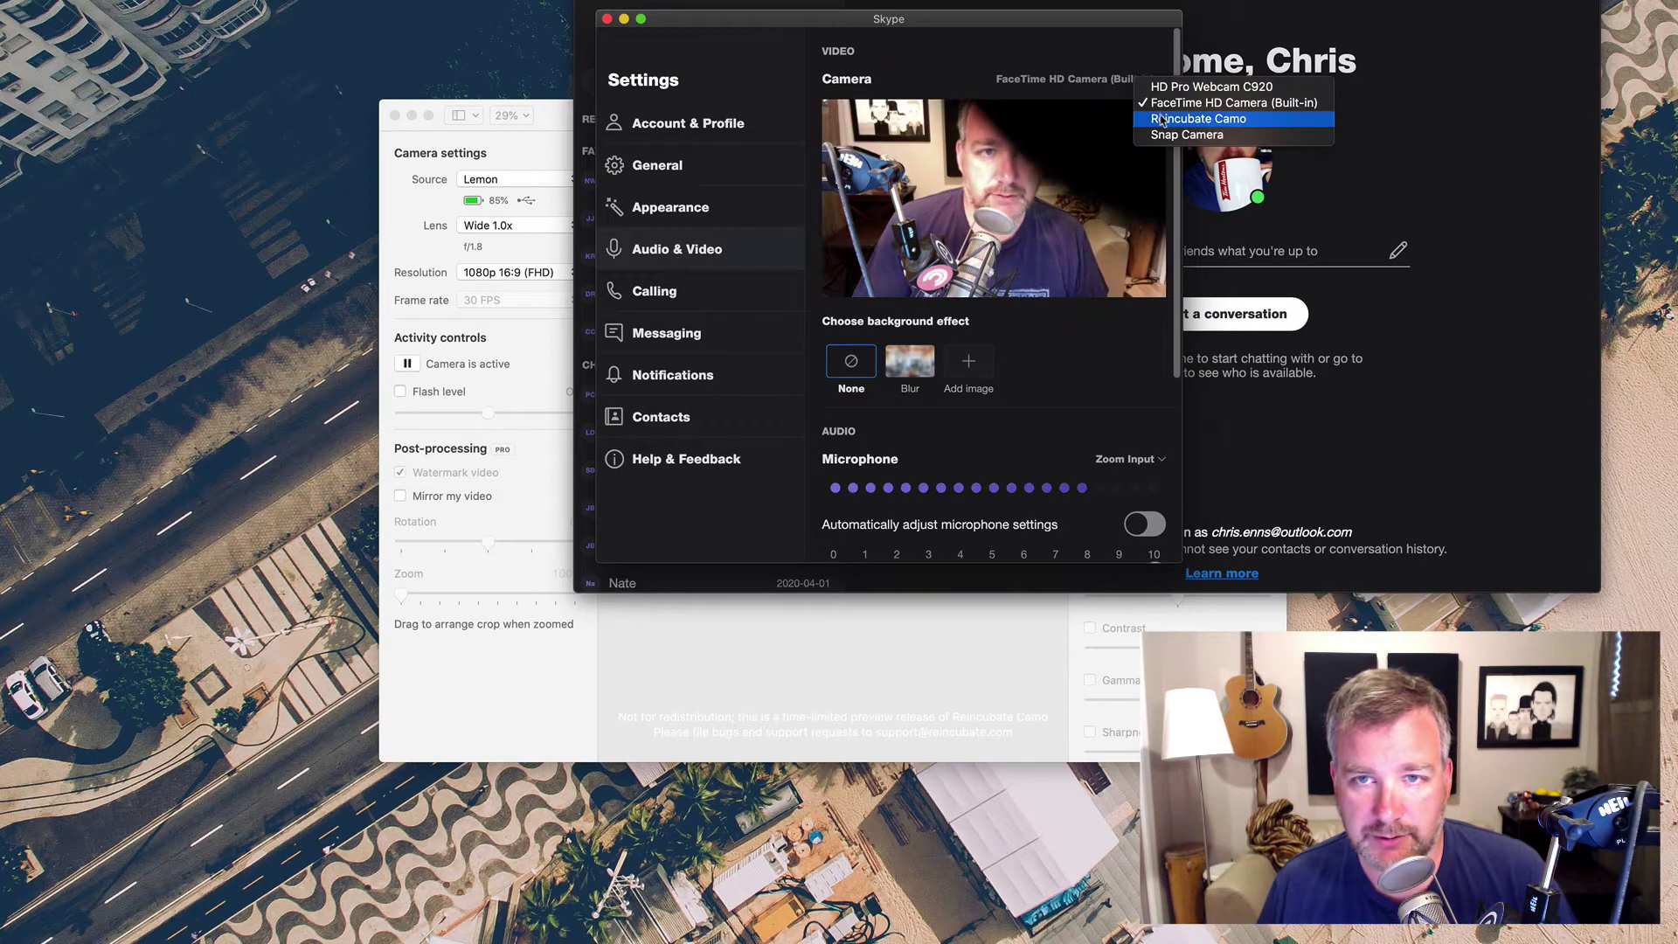
pyautogui.click(1162, 120)
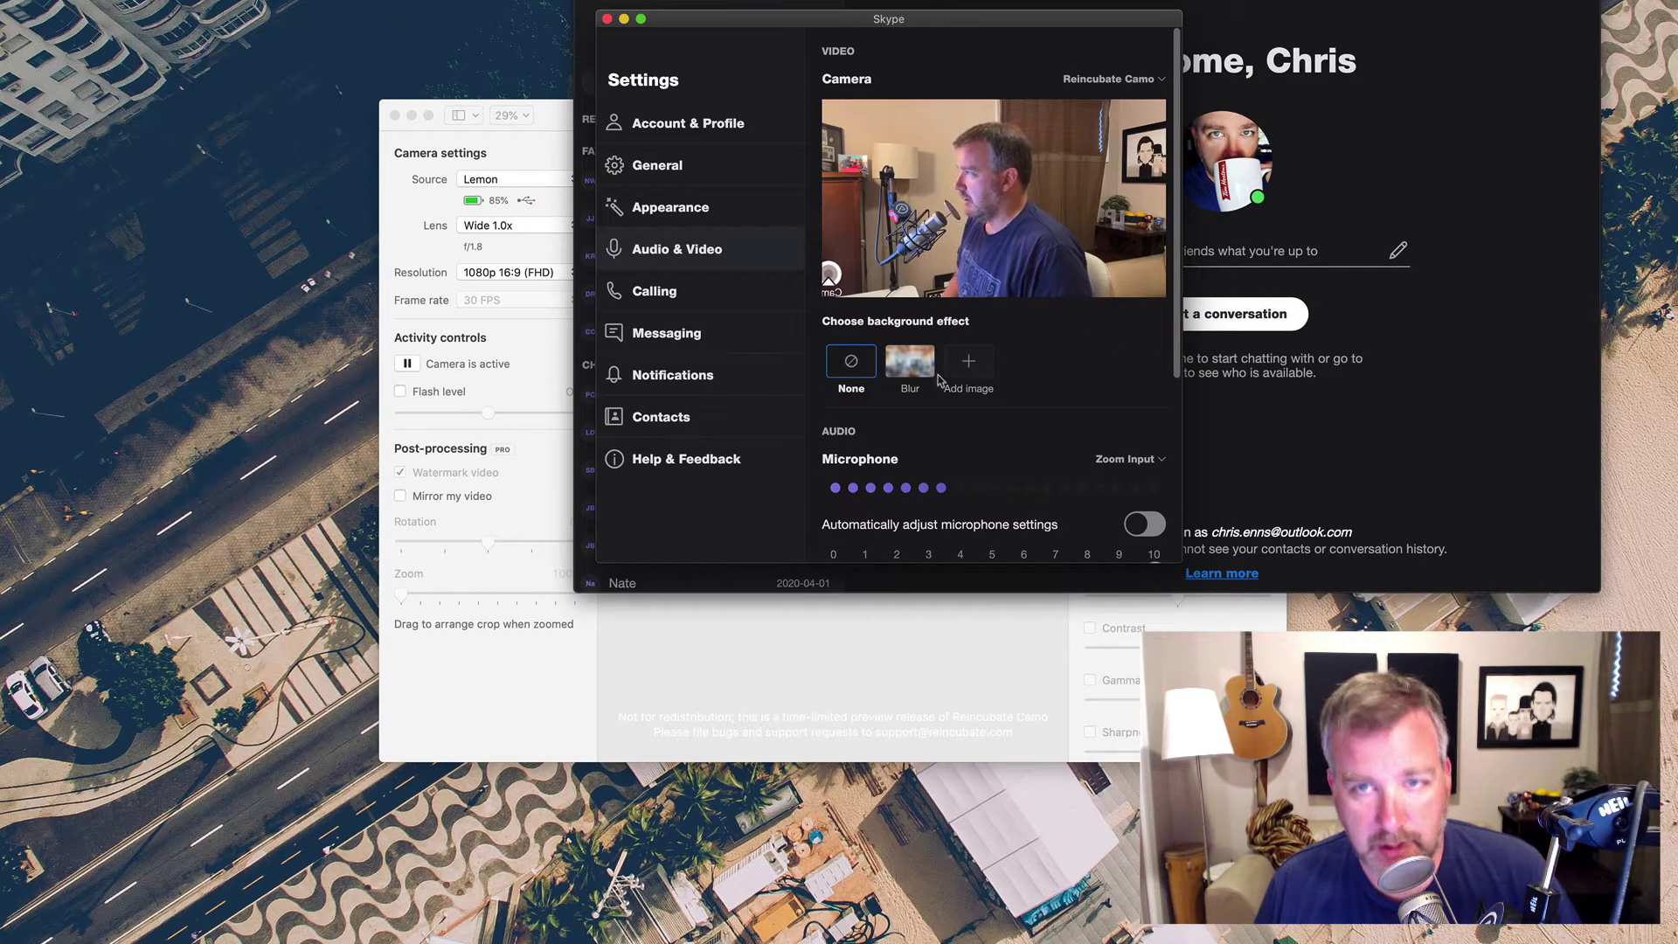
# Step: Switch Camo's lens to Ultra Wide 0.5x, Wide 1.0x, then Selfie 1.0x, checking Skype's preview
pyautogui.click(504, 227)
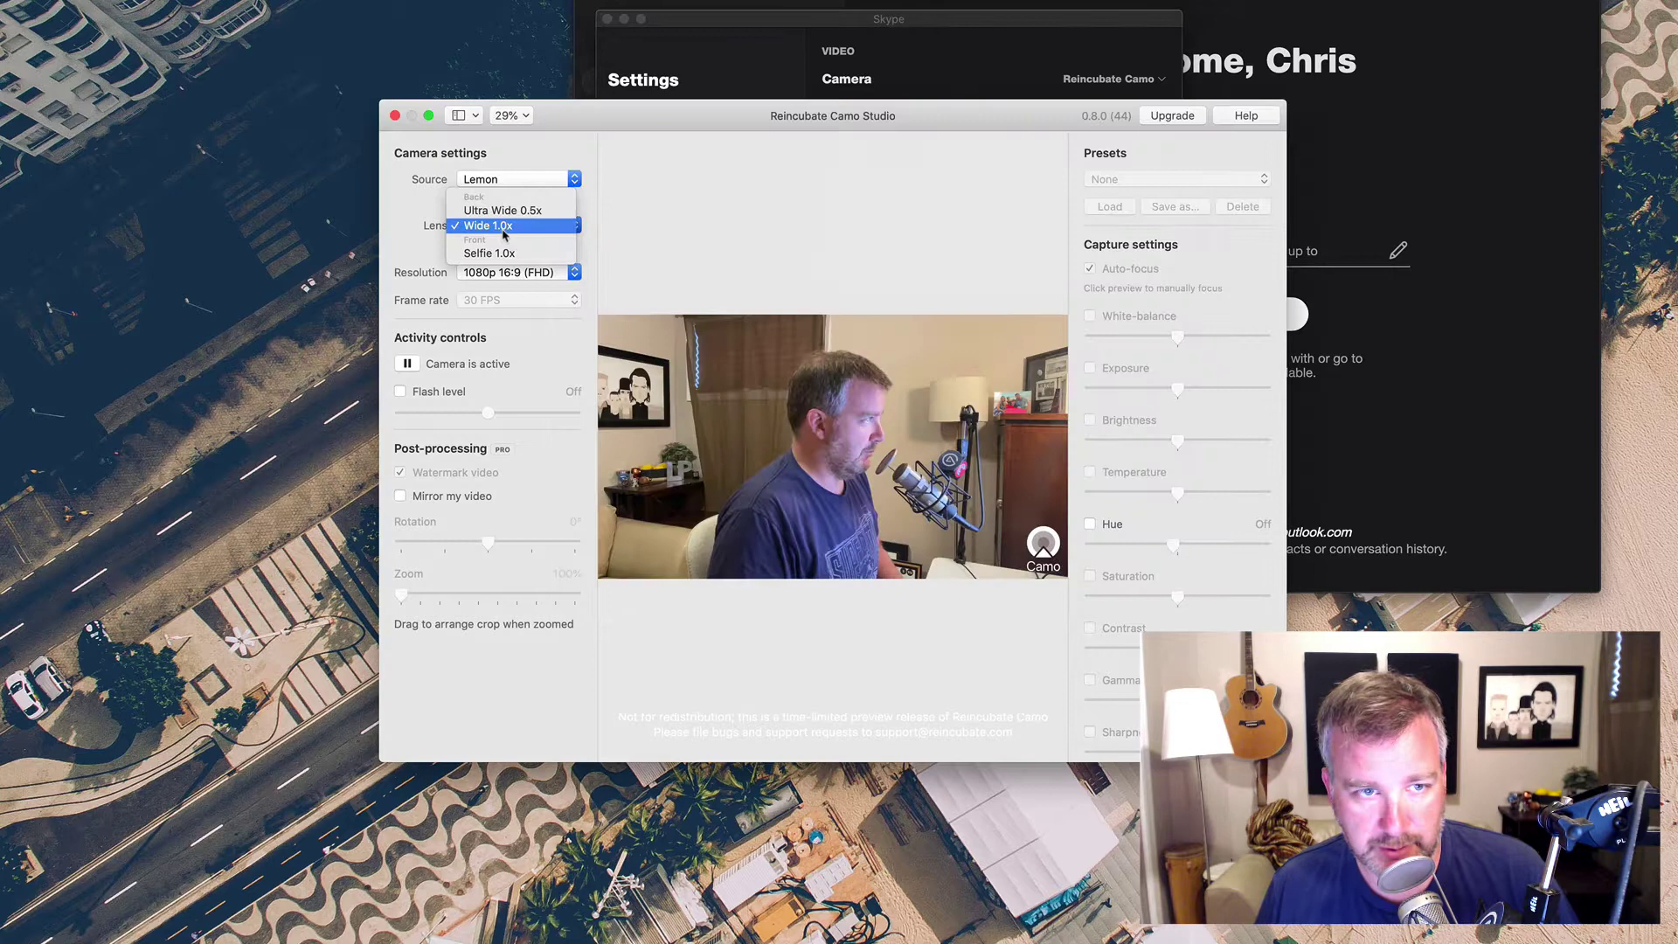
pyautogui.click(502, 210)
pyautogui.click(997, 62)
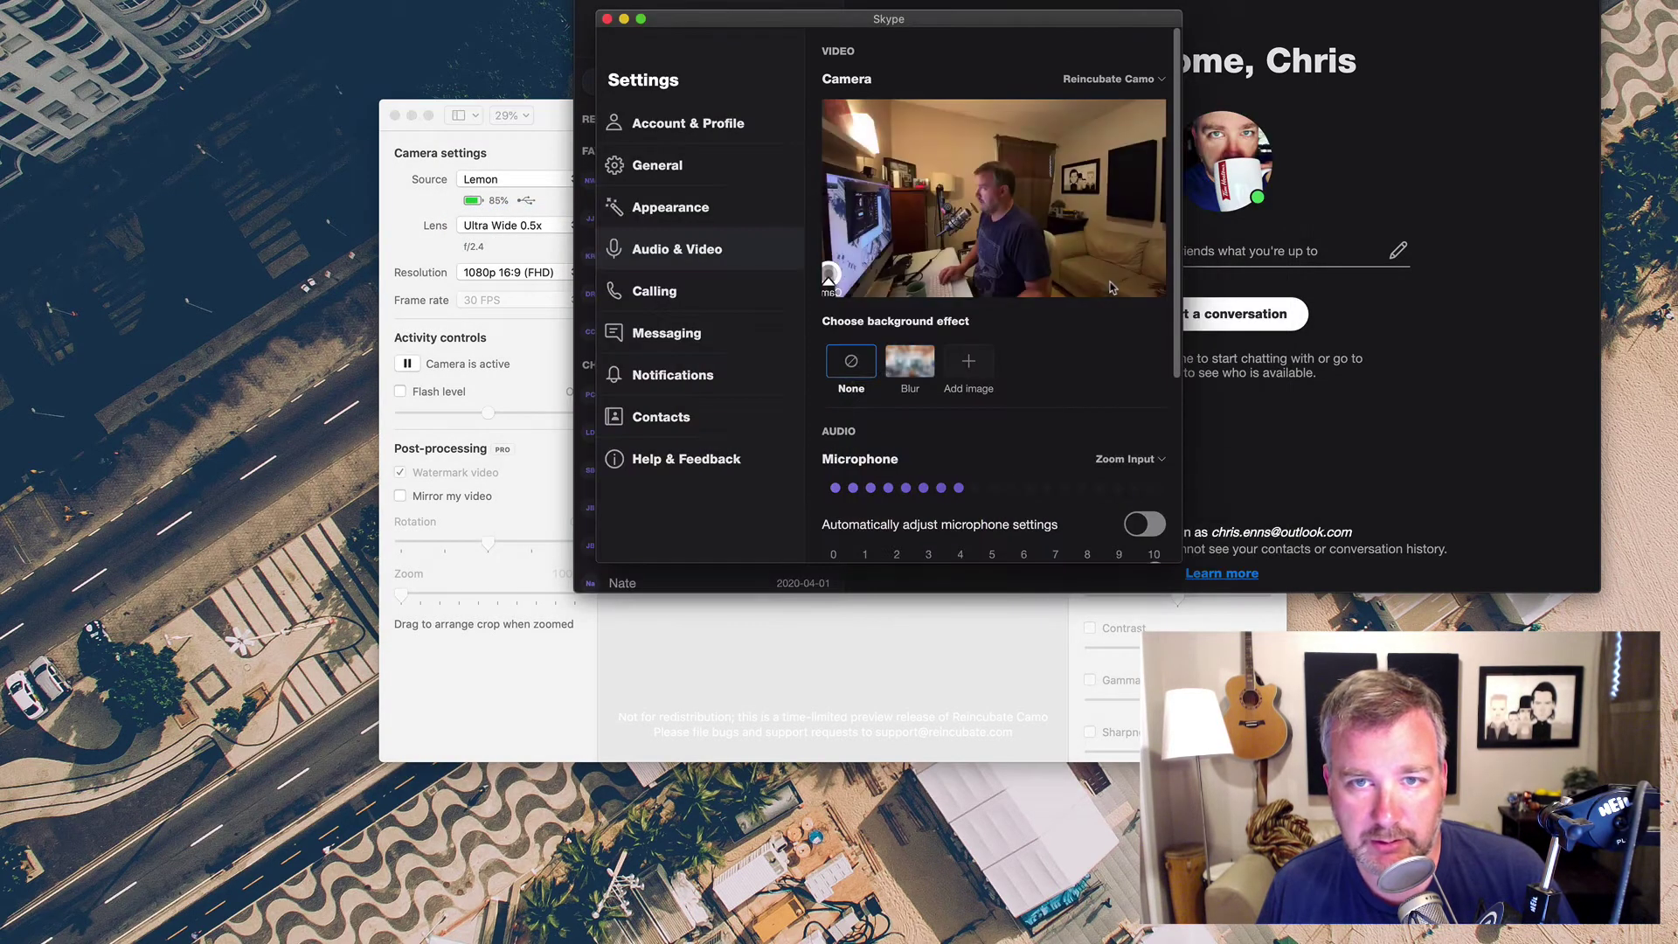
pyautogui.click(504, 225)
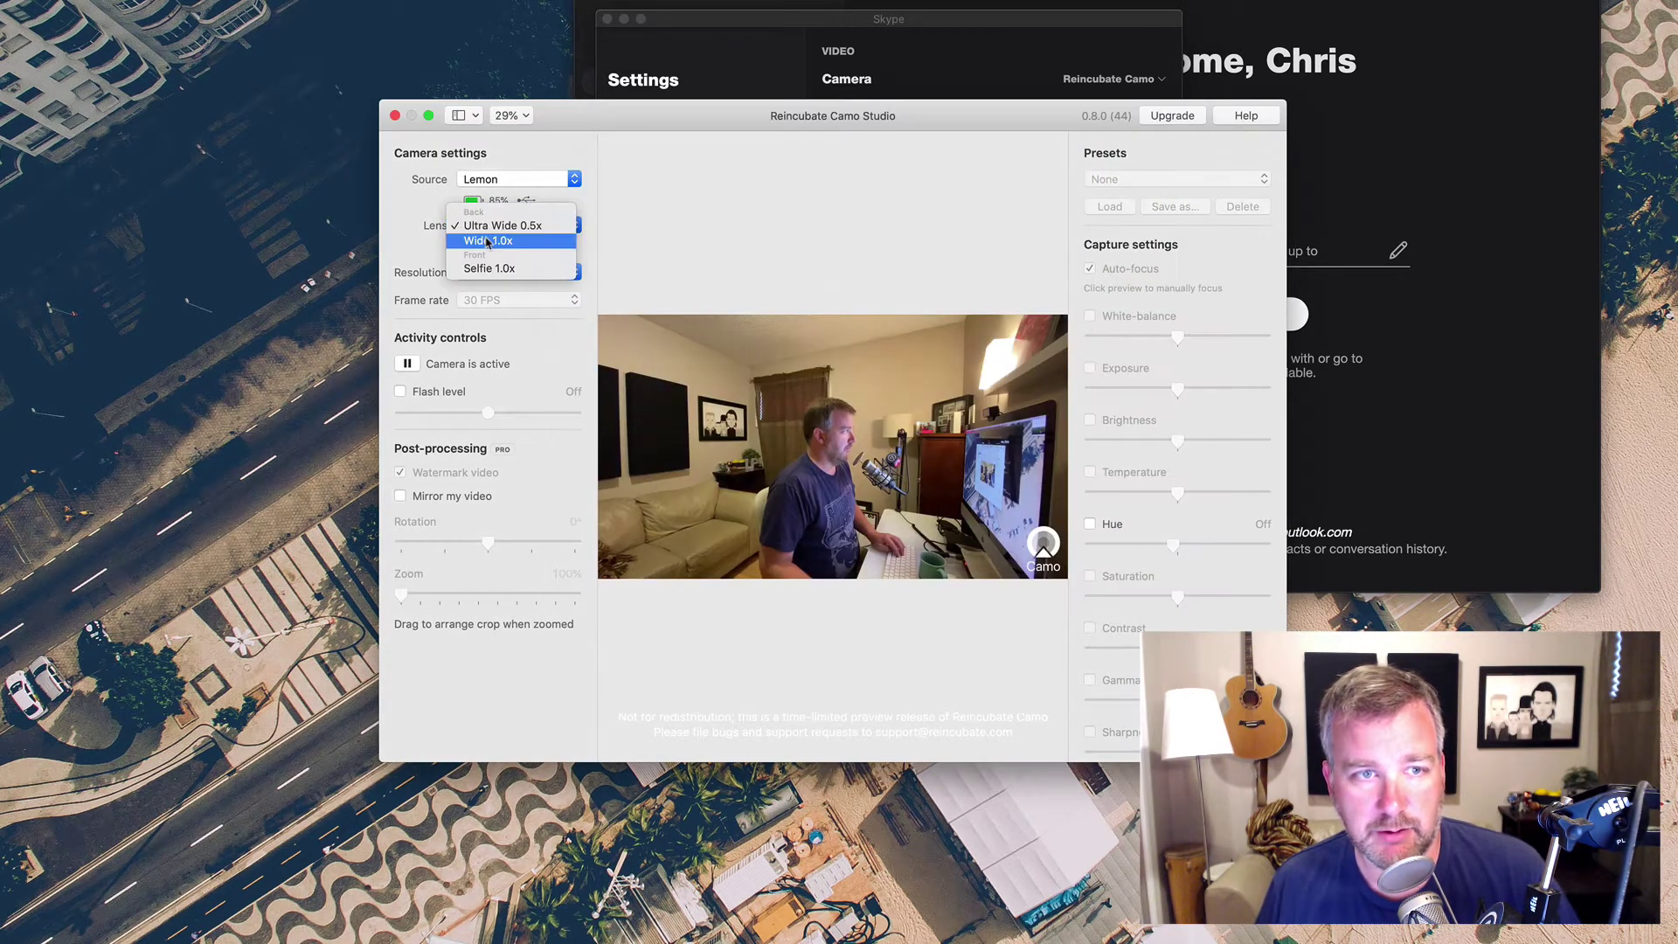
pyautogui.click(488, 242)
pyautogui.click(515, 226)
pyautogui.click(490, 253)
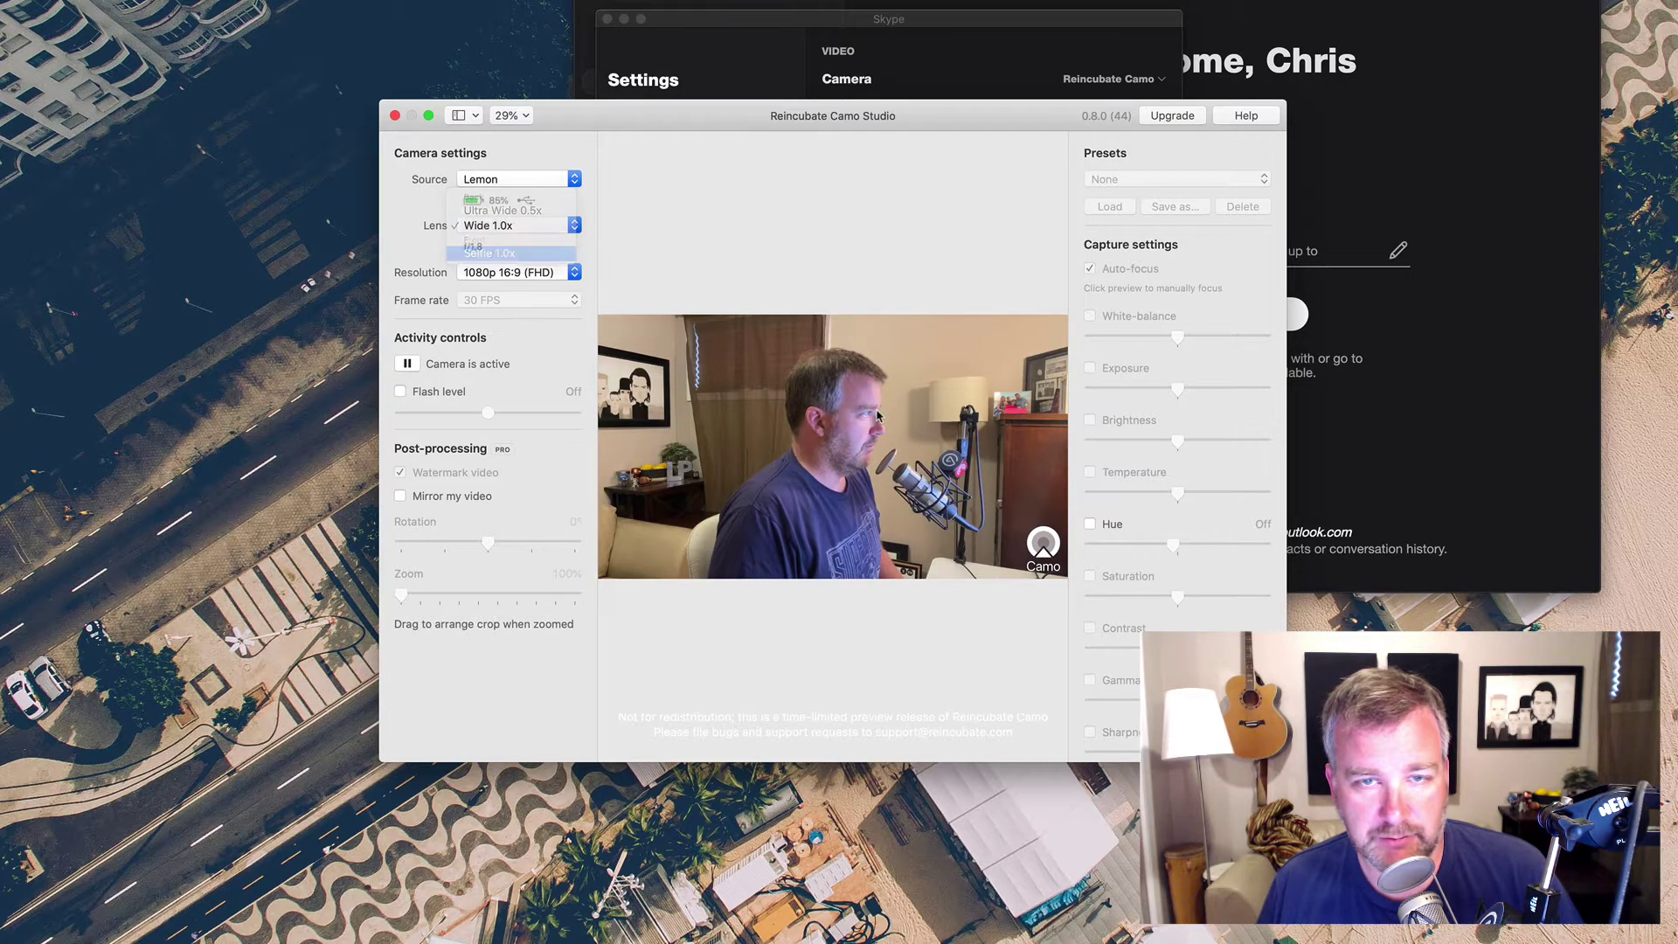
pyautogui.click(997, 61)
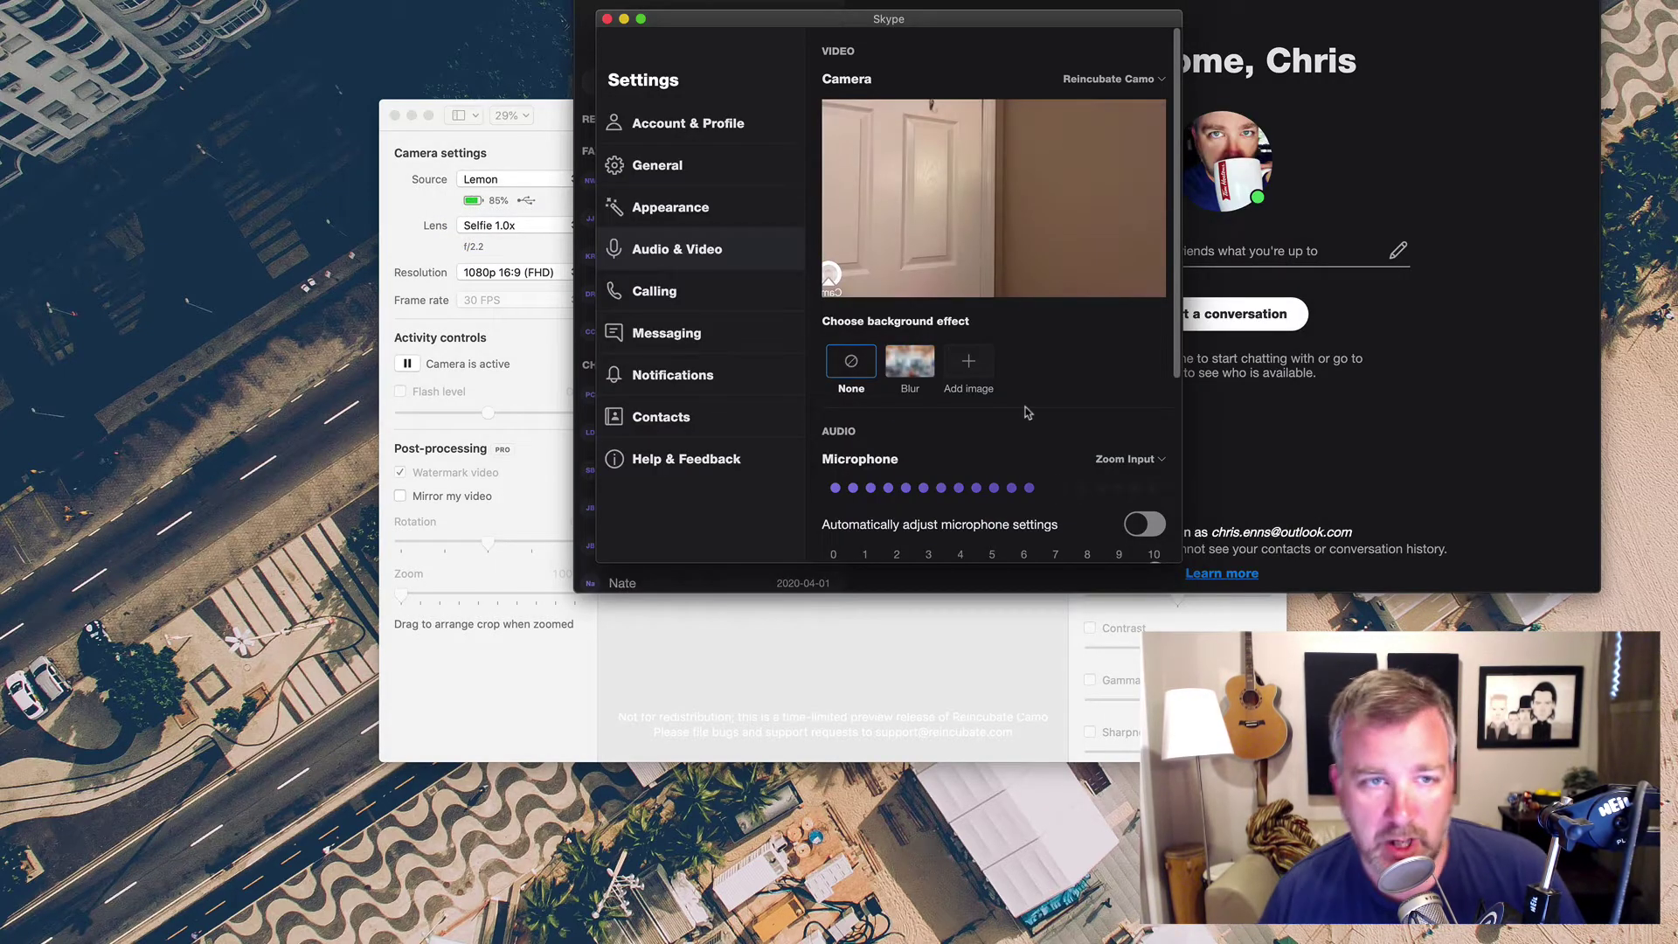
pyautogui.press('super+Tab')
# Step: Change Camo Studio's Lens from Selfie 1.0x to Wide 1.0x
pyautogui.click(531, 227)
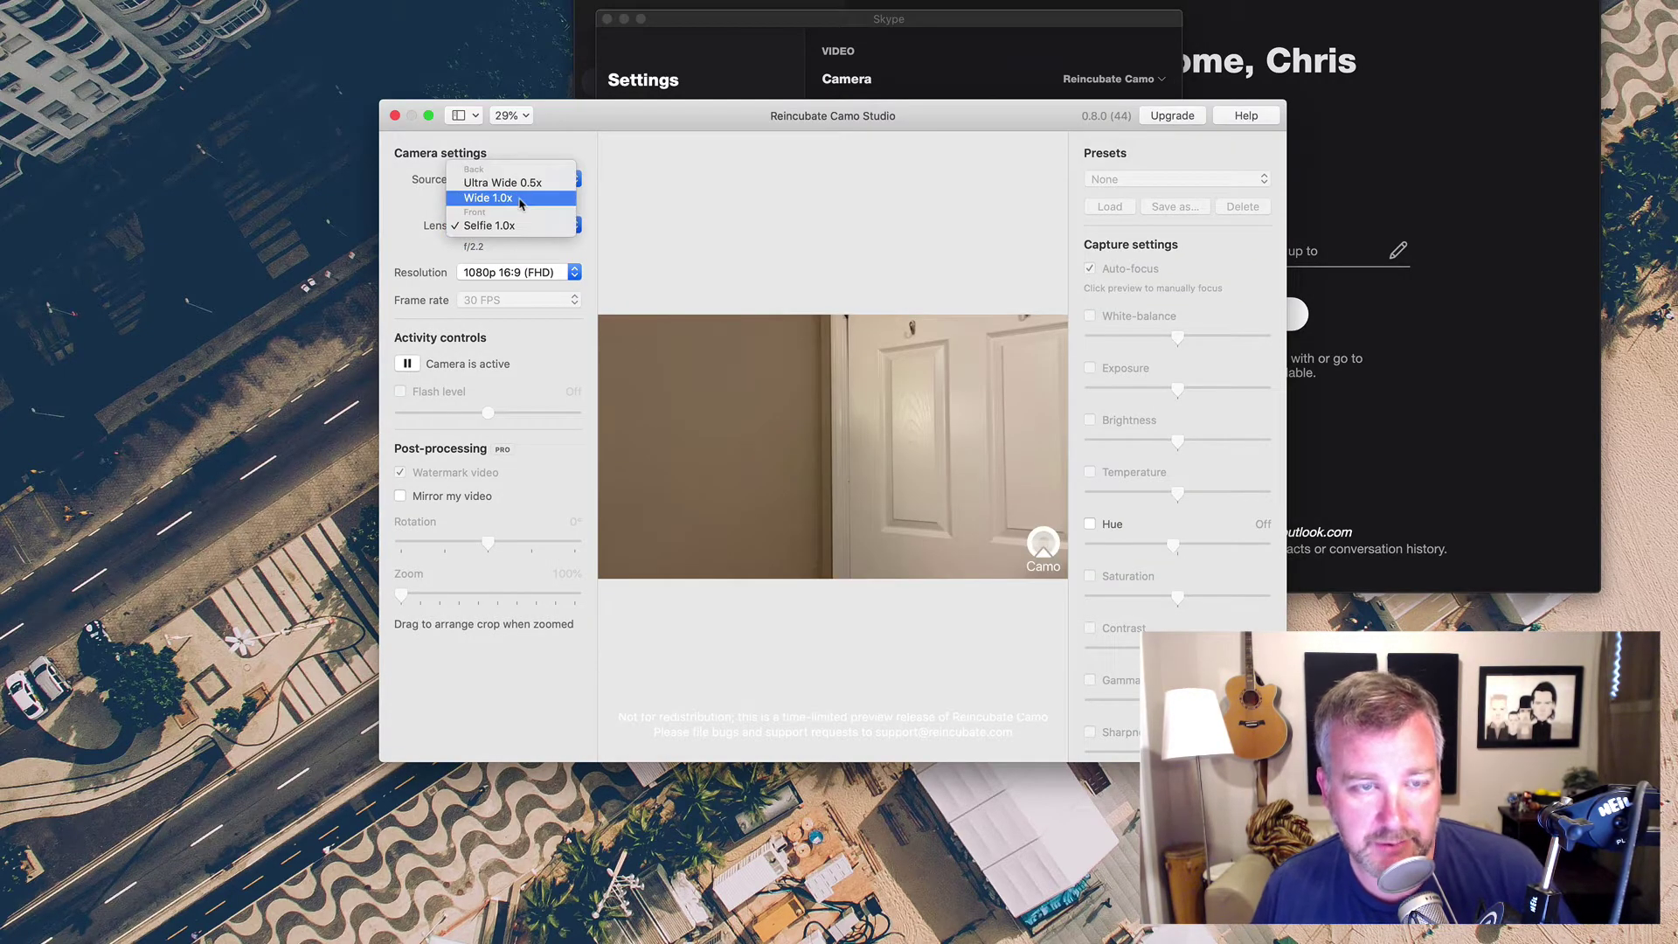
pyautogui.click(521, 199)
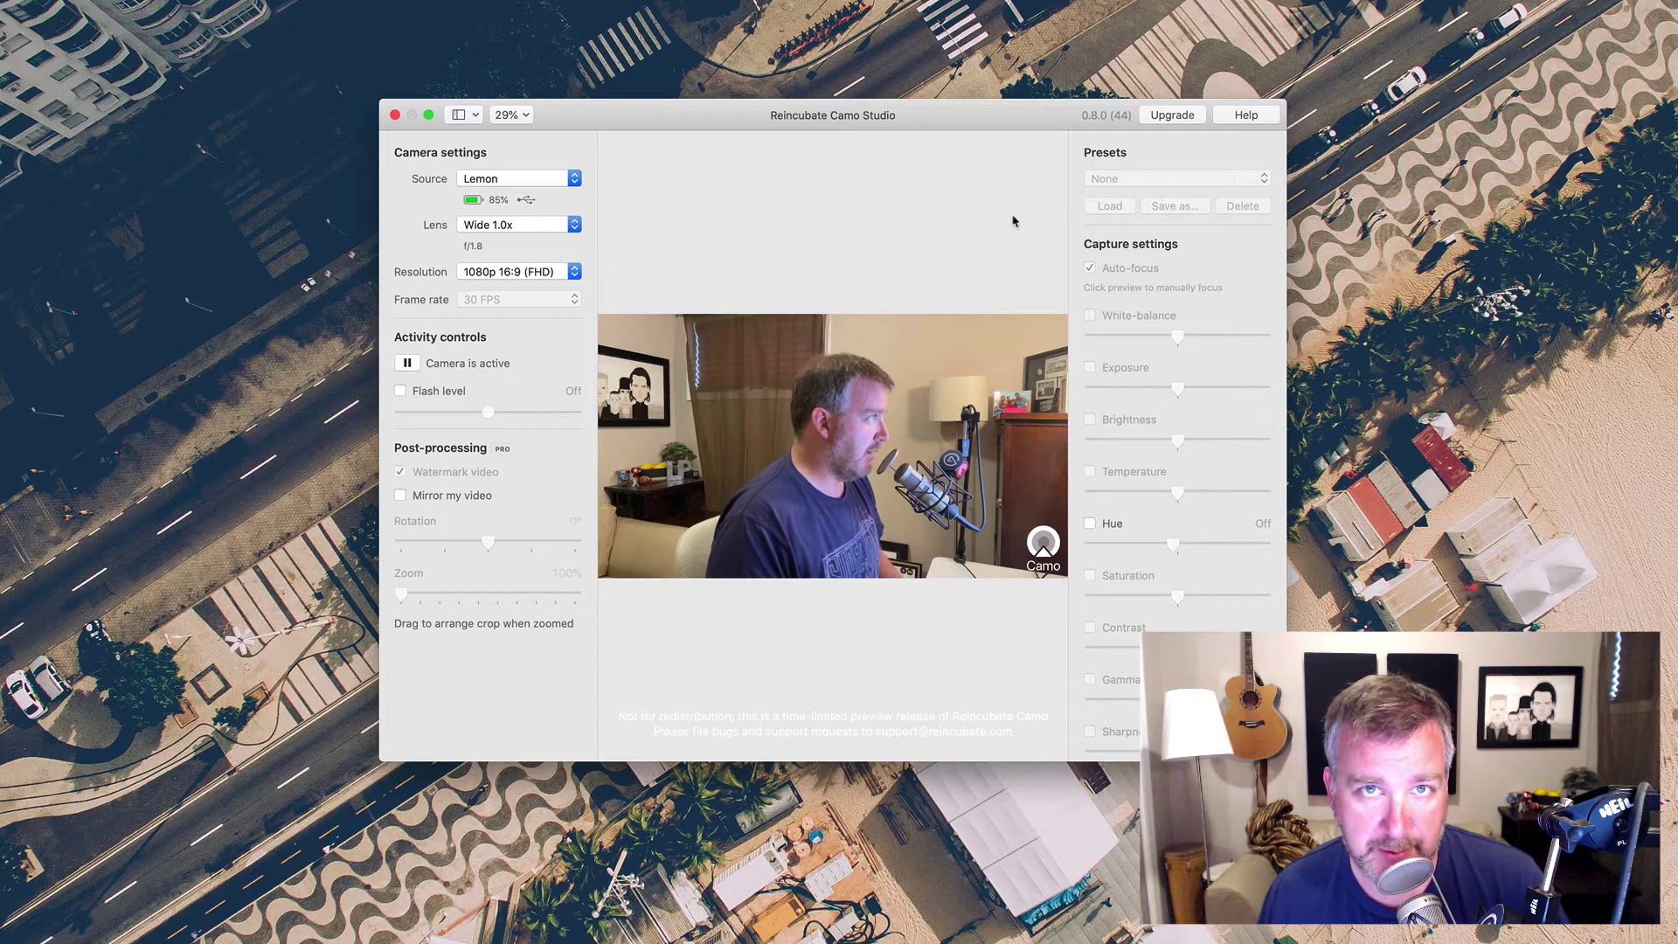
# Step: Scroll through the Camo page's Features section in Firefox, then jump back to the top
pyautogui.press('super+Tab')
pyautogui.press('super+Tab')
pyautogui.press('super+Tab')
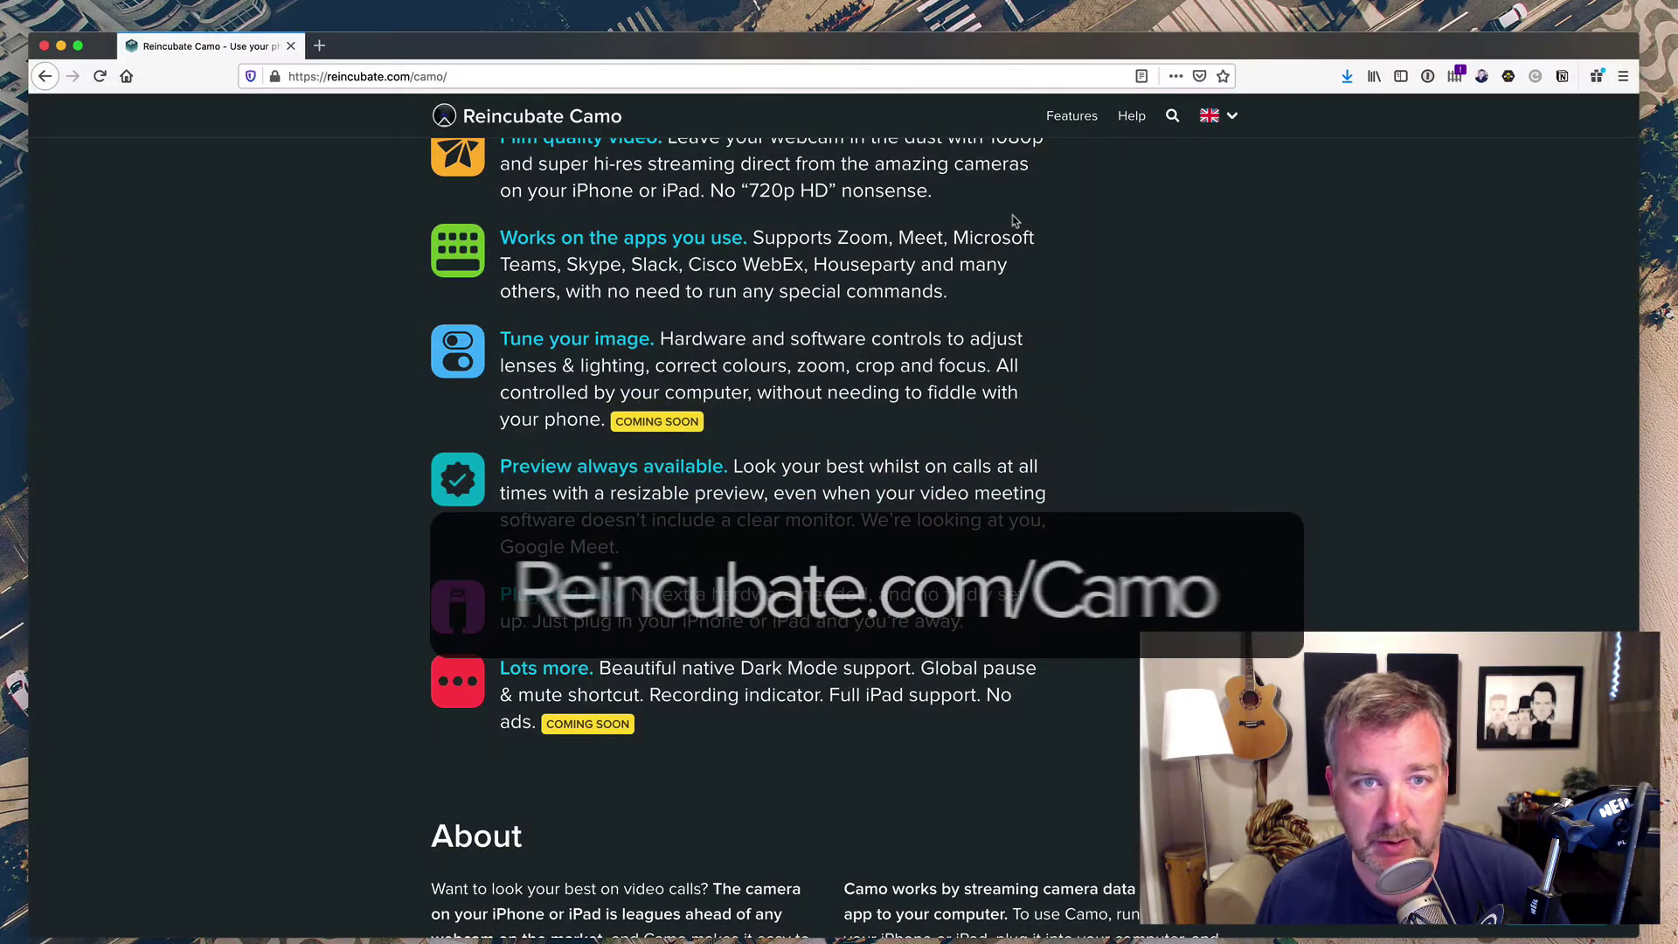
pyautogui.scroll(10, 1014, 363)
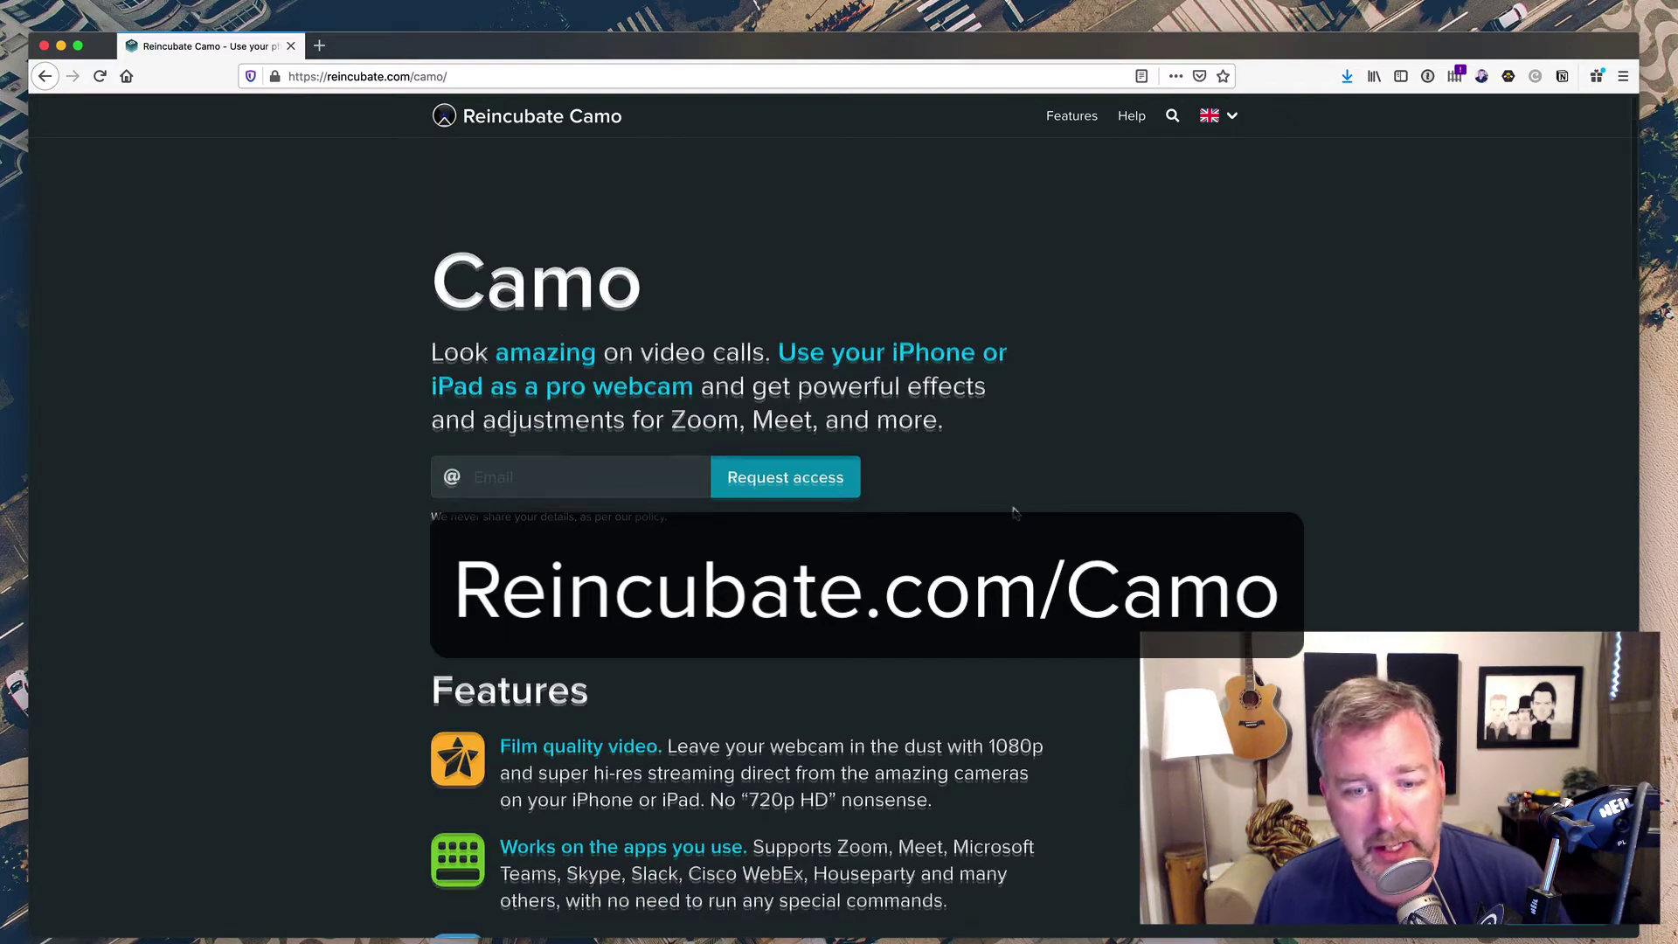
pyautogui.scroll(-3, 1085, 568)
pyautogui.scroll(-2, 1085, 568)
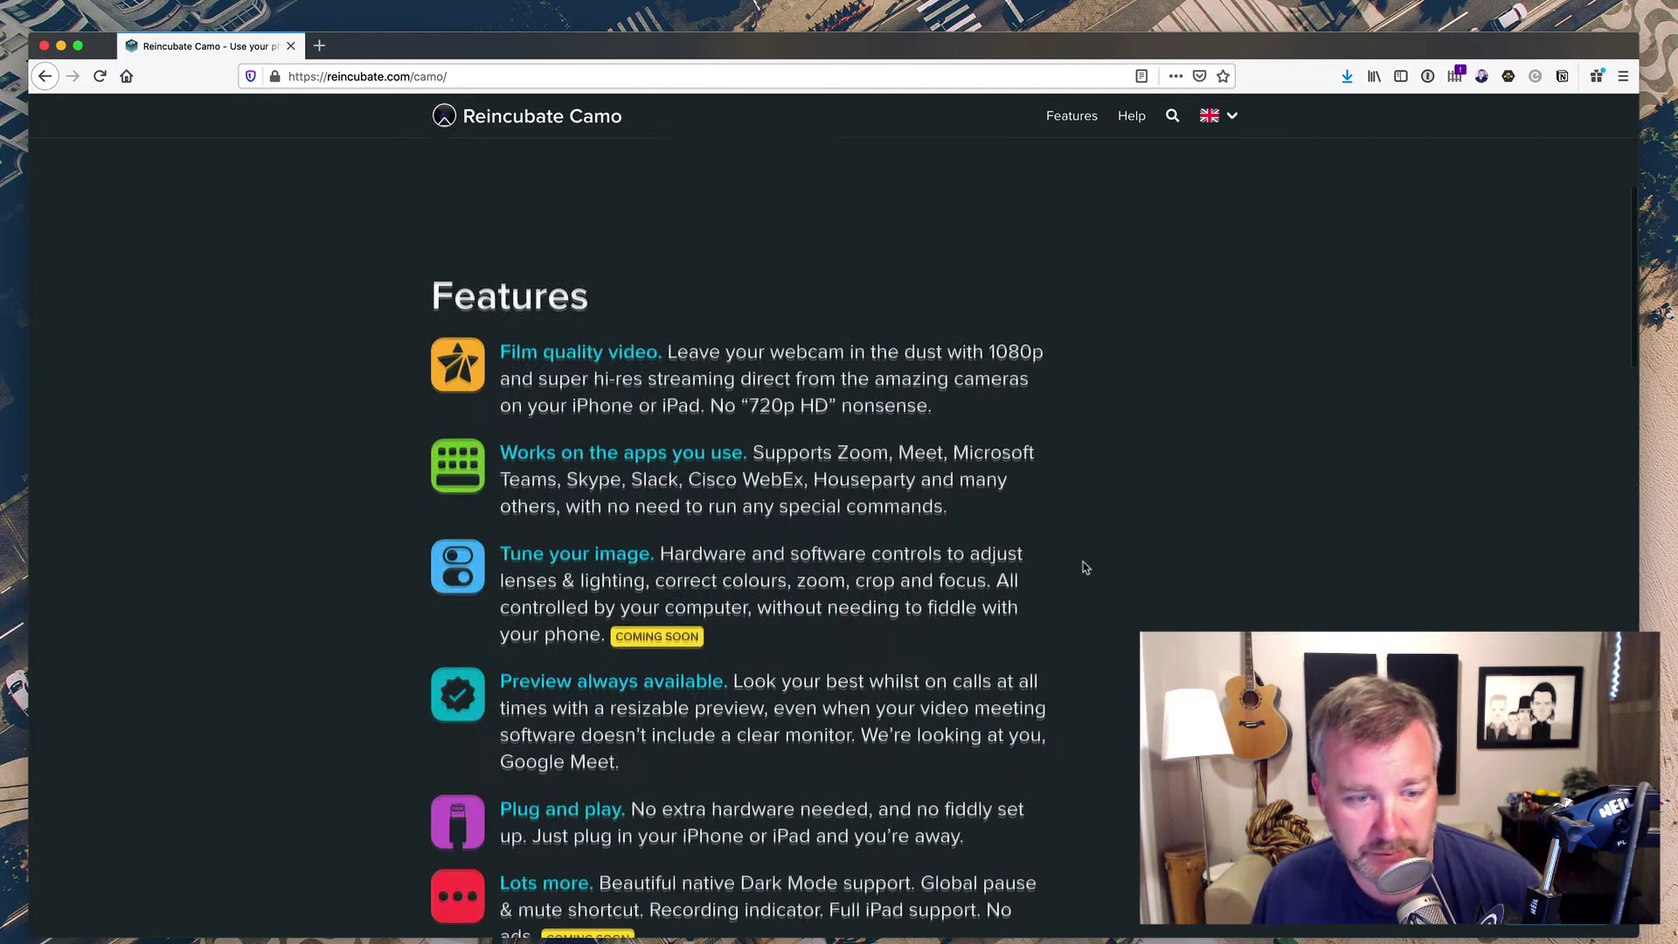
pyautogui.scroll(-6, 1105, 547)
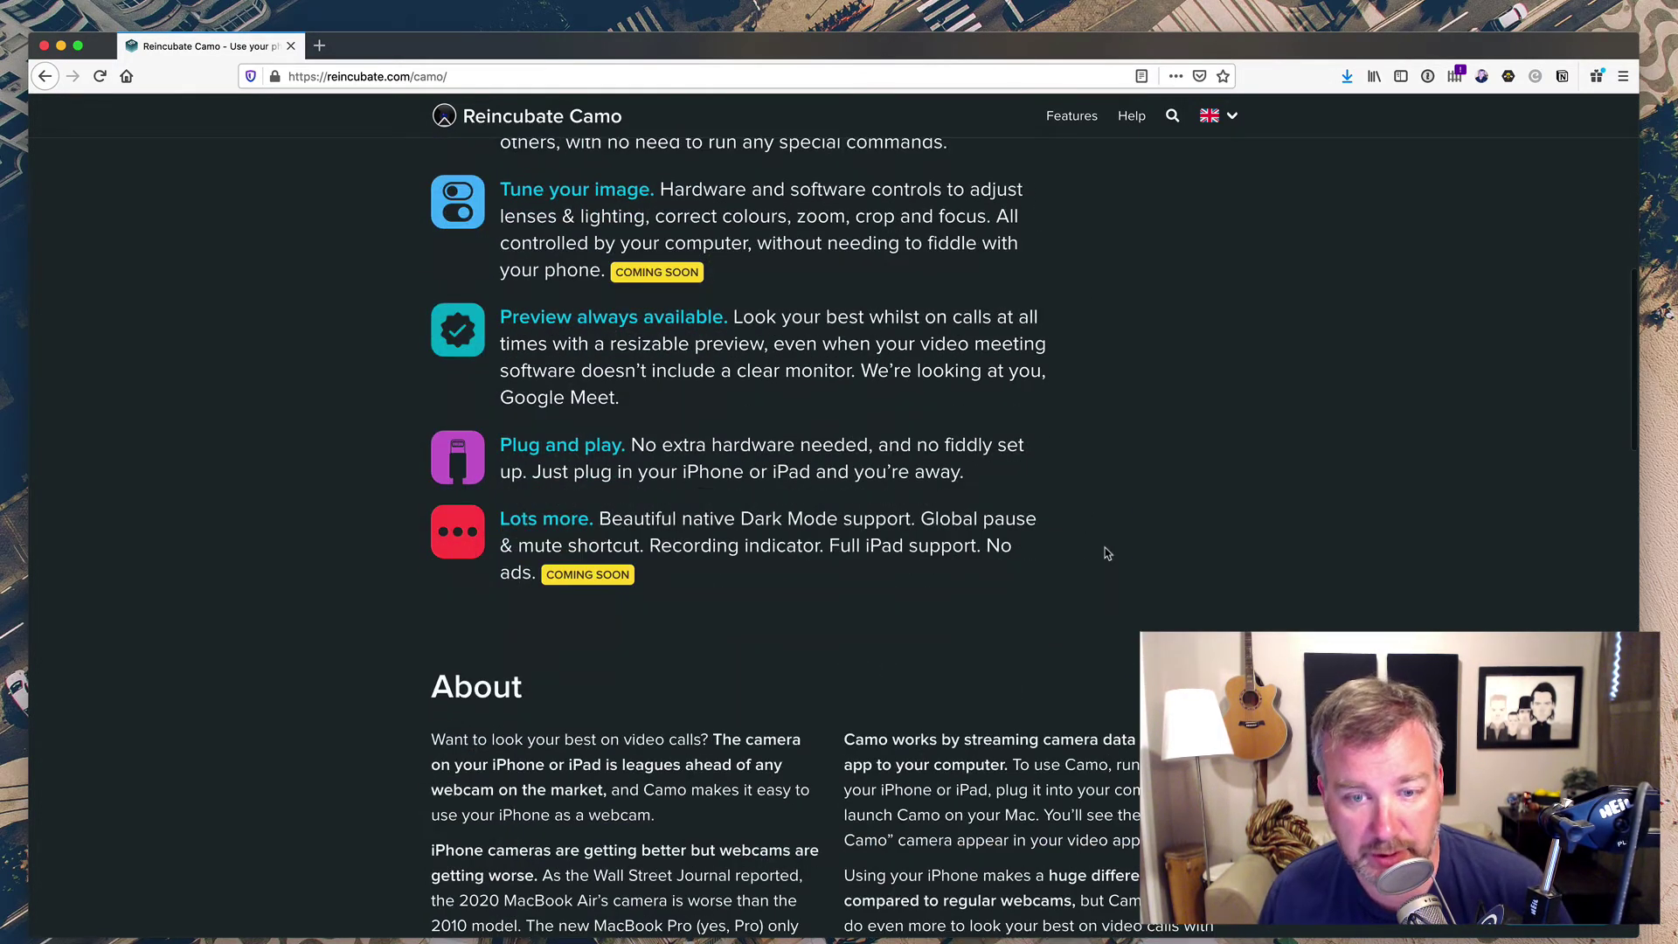
pyautogui.press('Home')
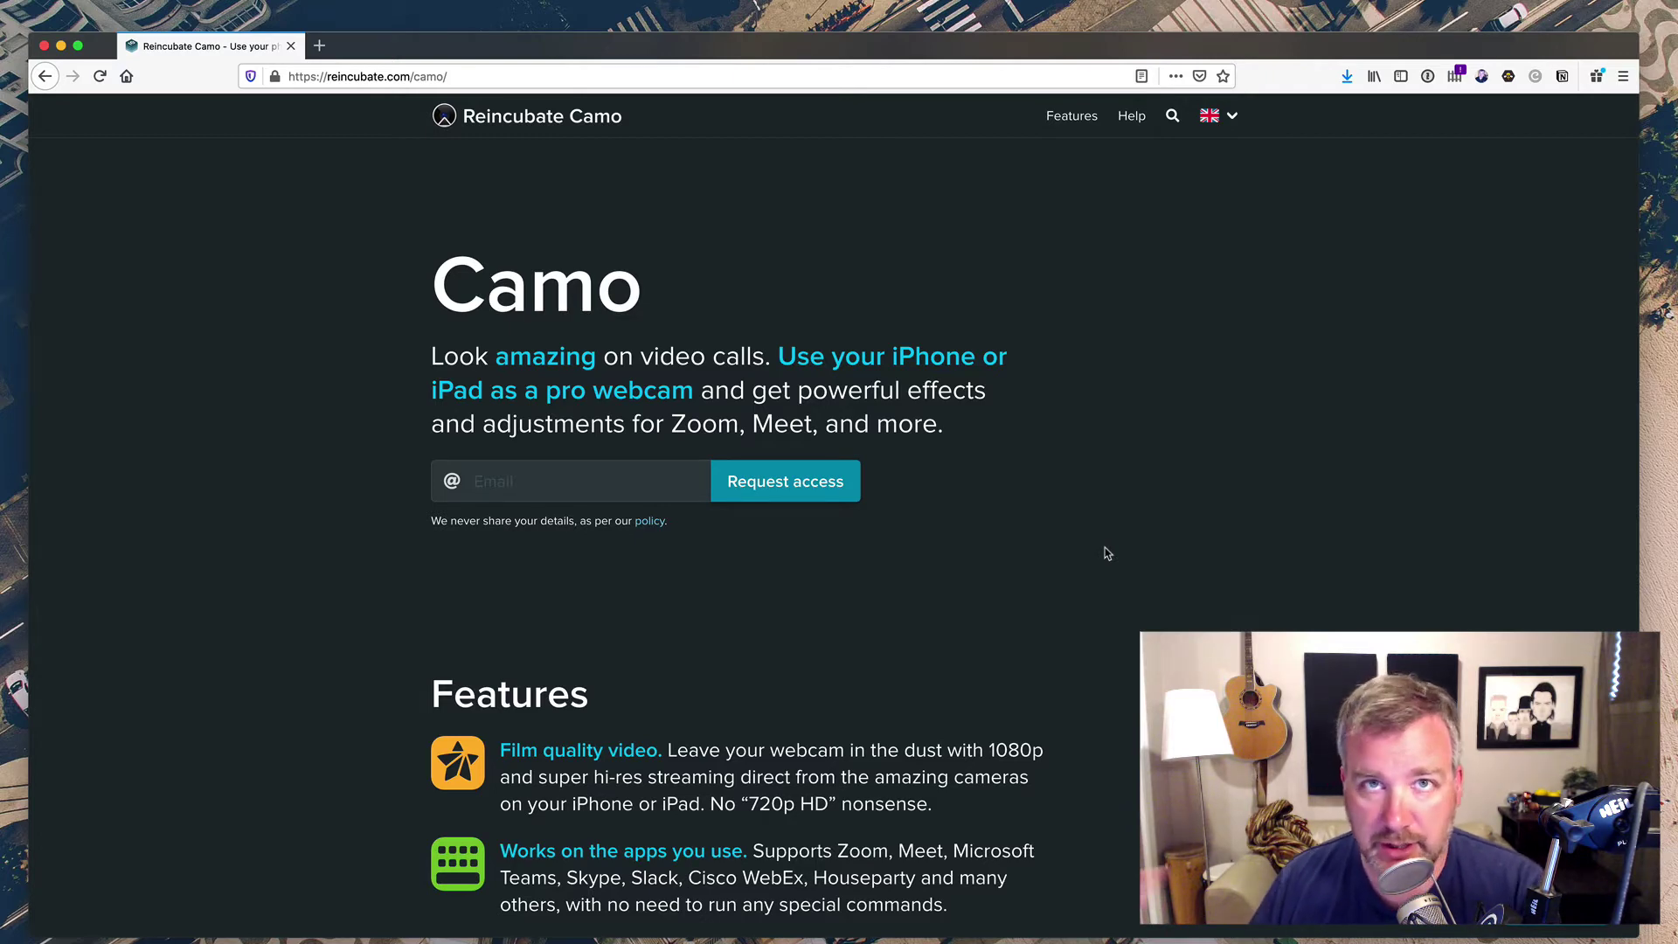
# Step: Switch back to Camo Studio with Cmd-Tab, bringing it over the Camo page
pyautogui.press('super+Tab')
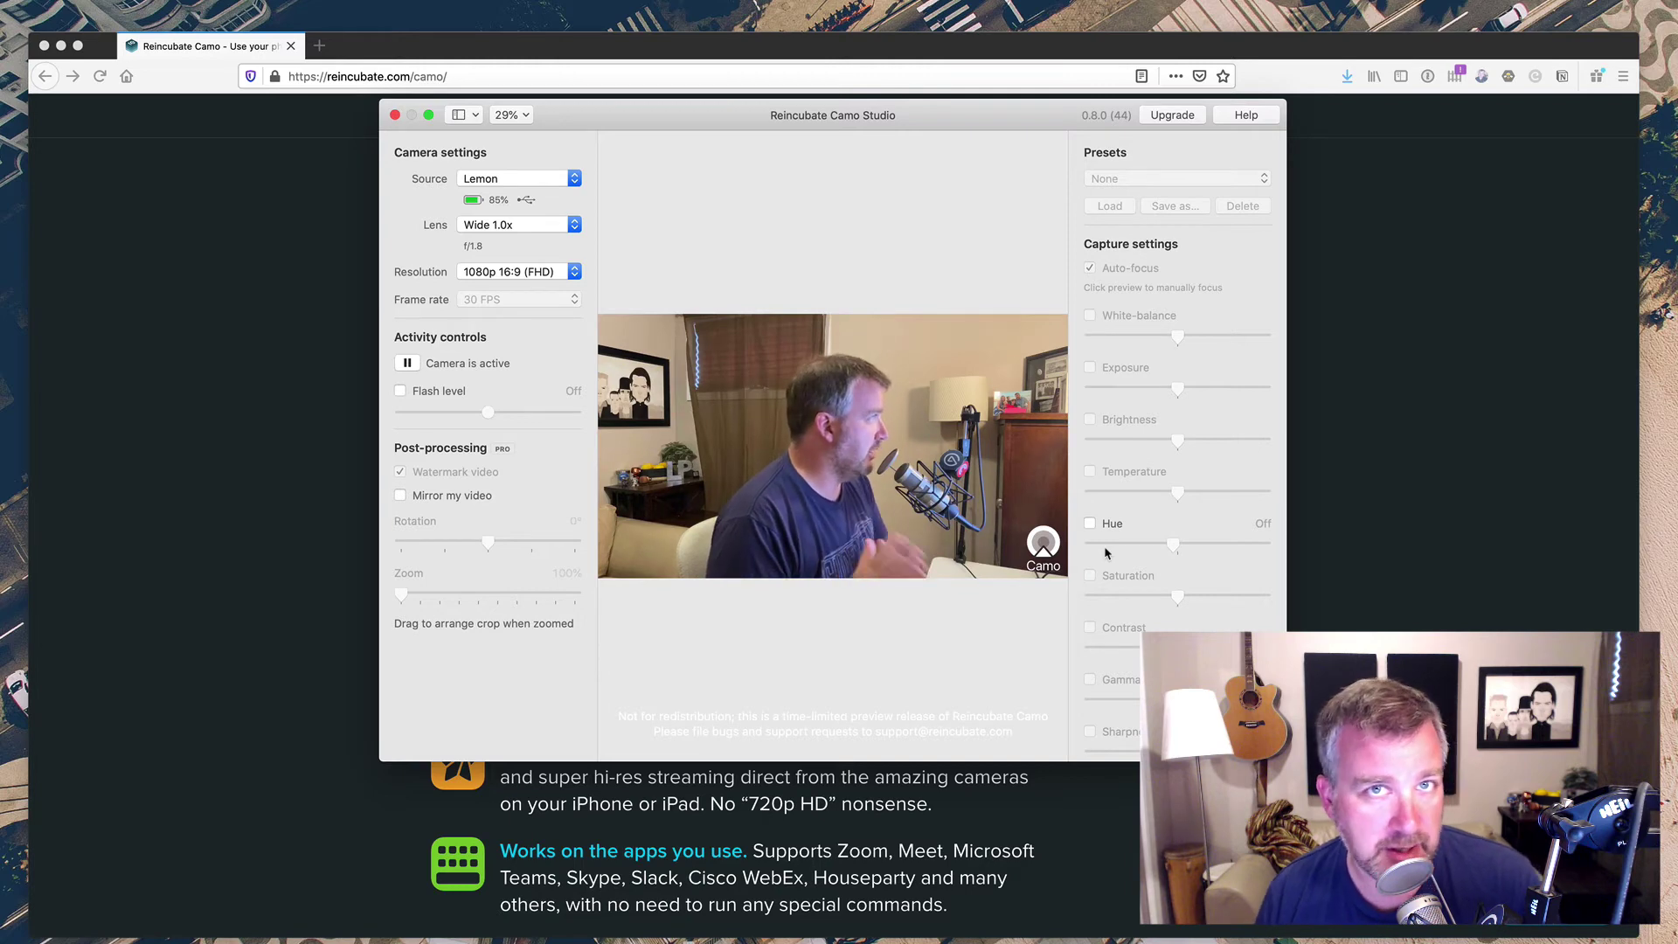
# Step: Bring the Firefox window behind Camo Studio to the front
pyautogui.click(1368, 530)
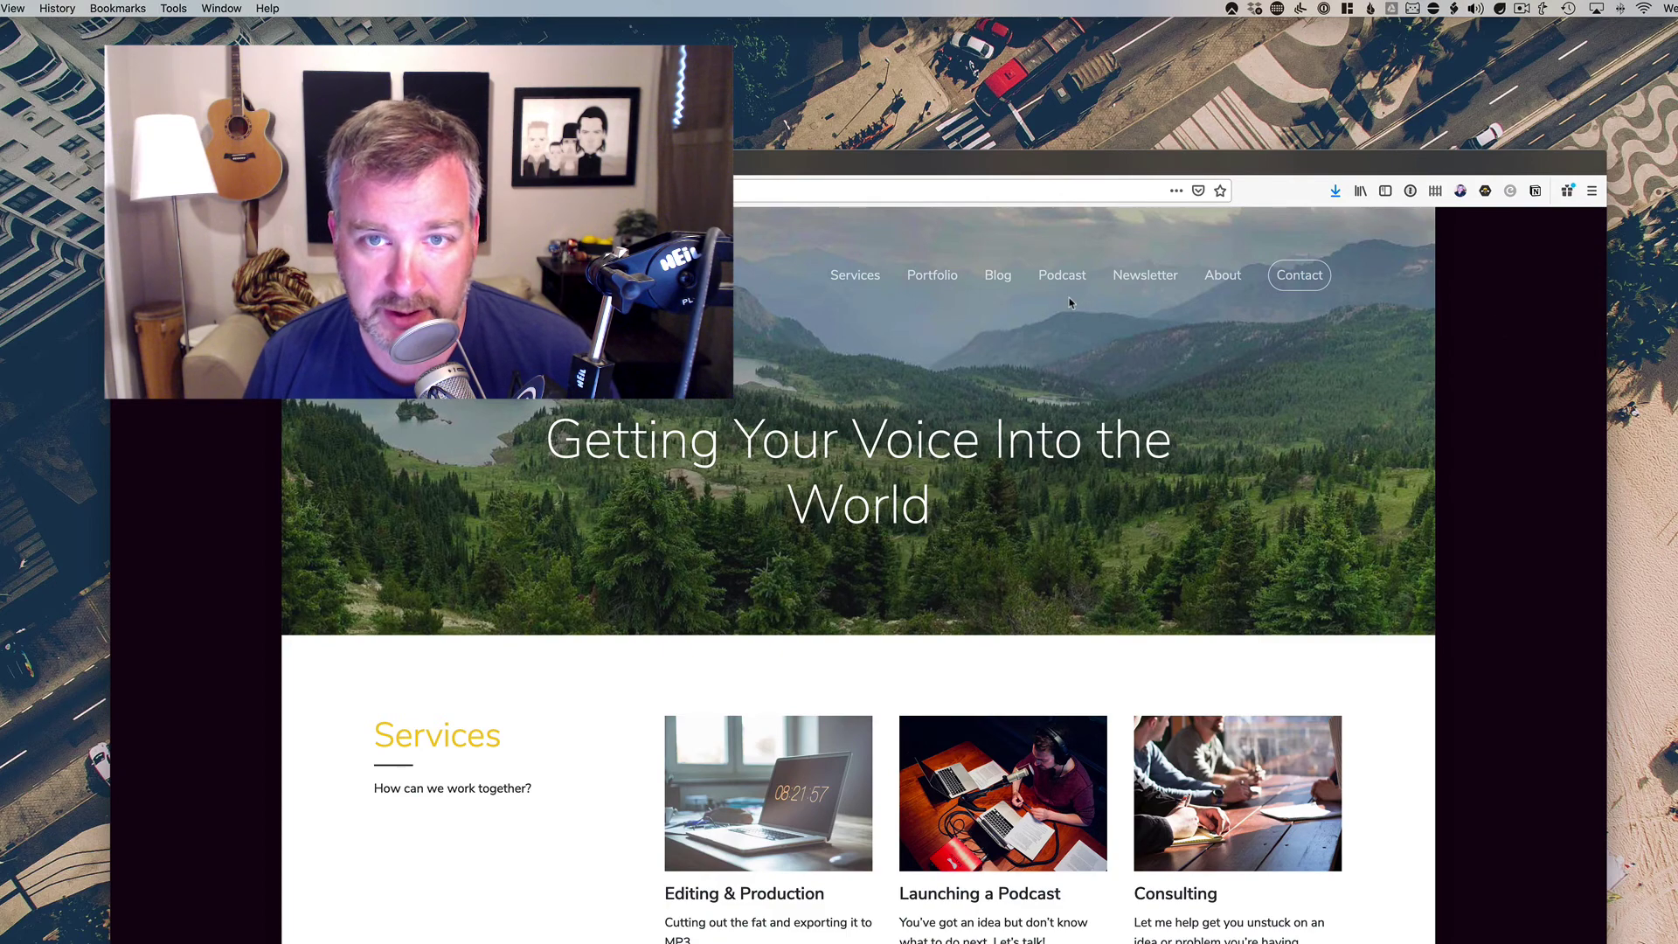
# Step: Go to the Lemon Productions Contact page showing 'Book a Consulting Call' and the Contact Form
pyautogui.click(1300, 276)
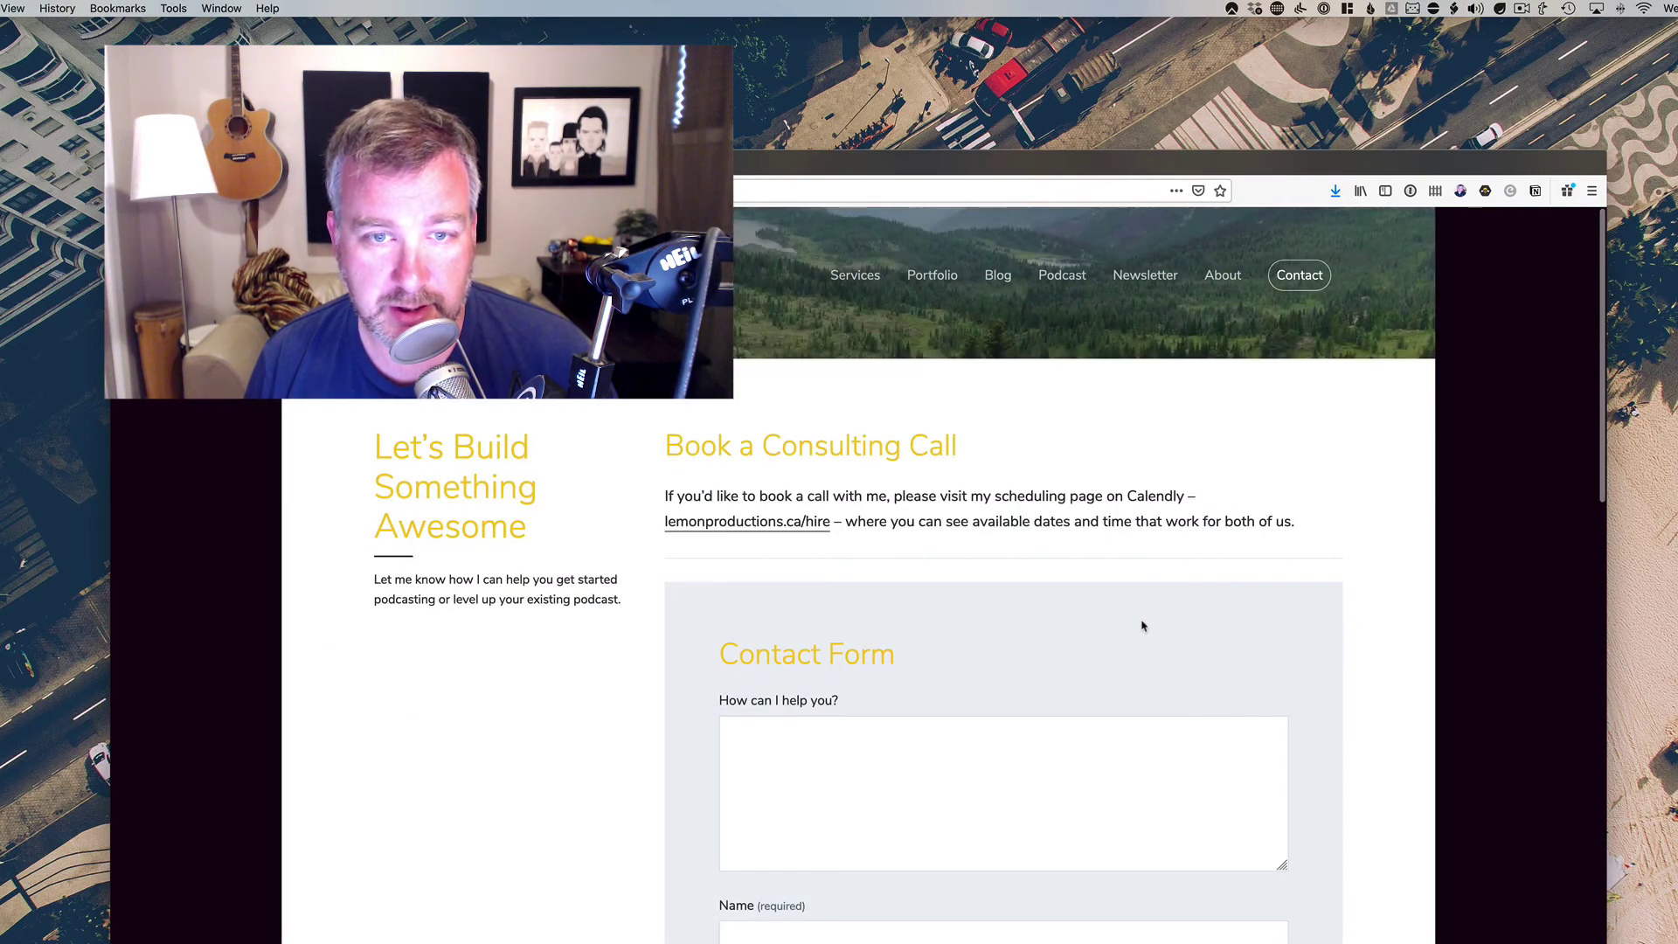